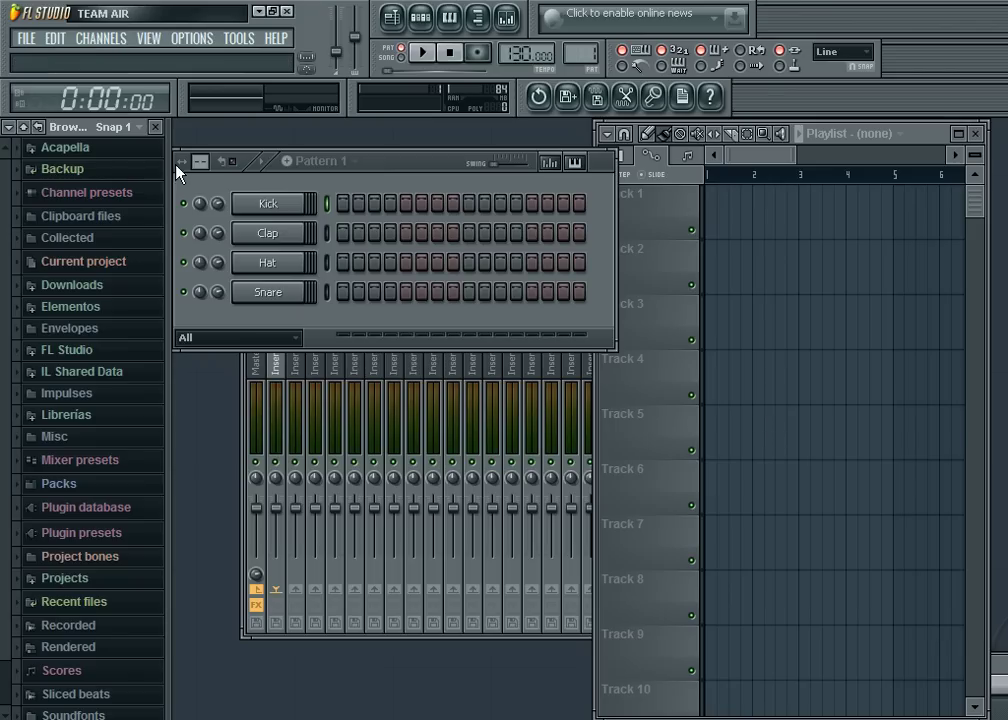
Step: Add the Jay-Z Empire State Of Mind acapella from the Acapella folder to the start of playlist Track 1
left_click(140, 148)
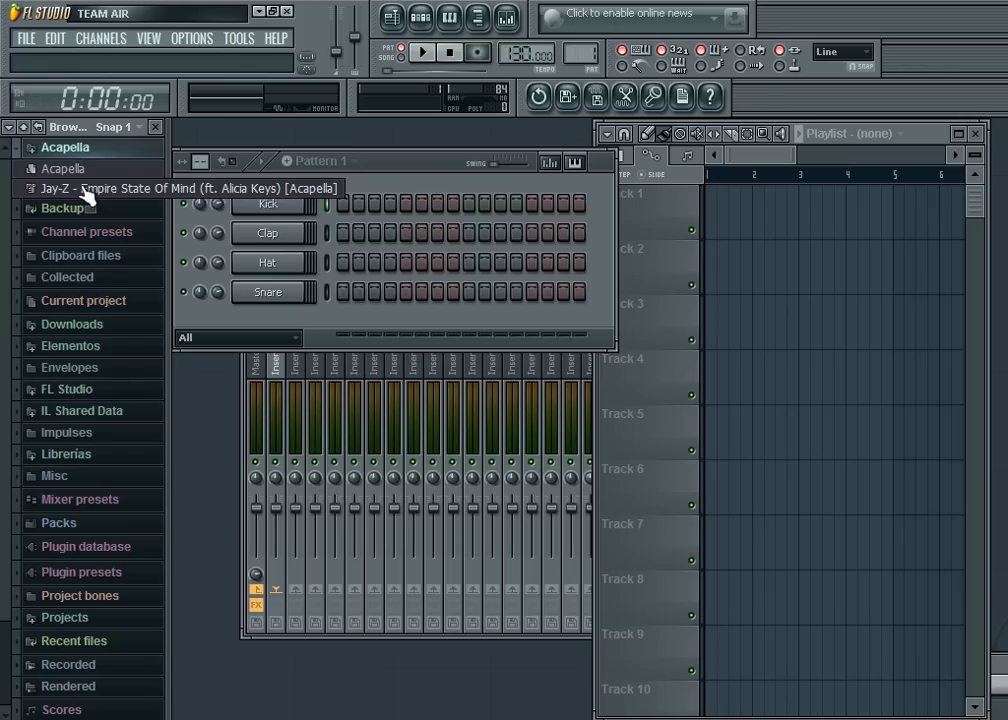
left_click(85, 192)
left_click_drag(103, 200, 708, 212)
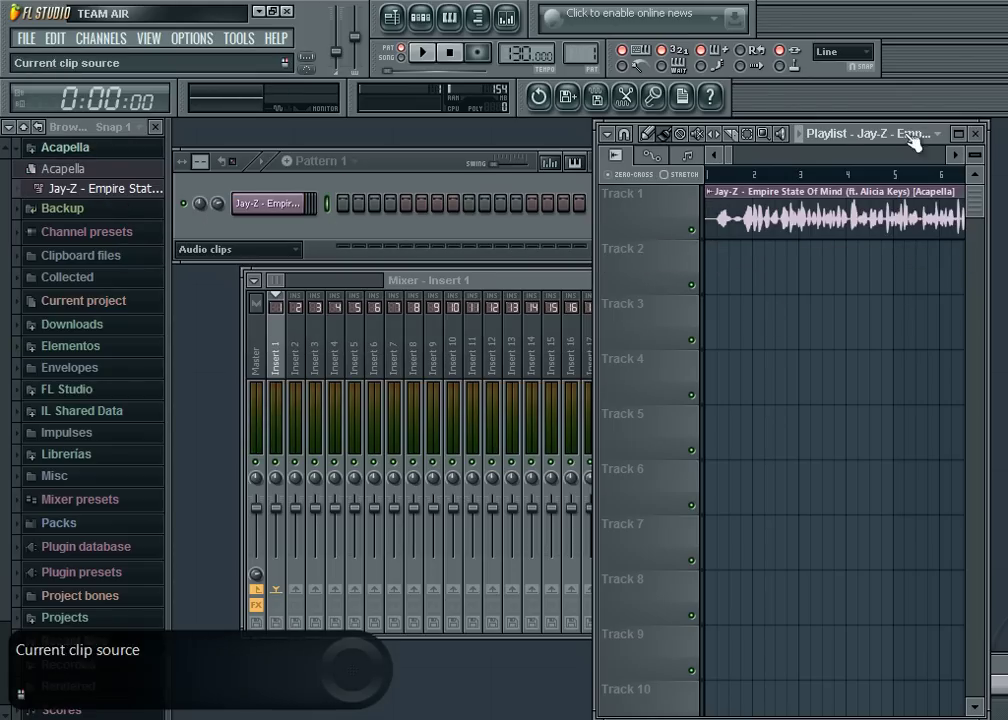
double_click(837, 135)
left_click_drag(318, 149, 572, 150)
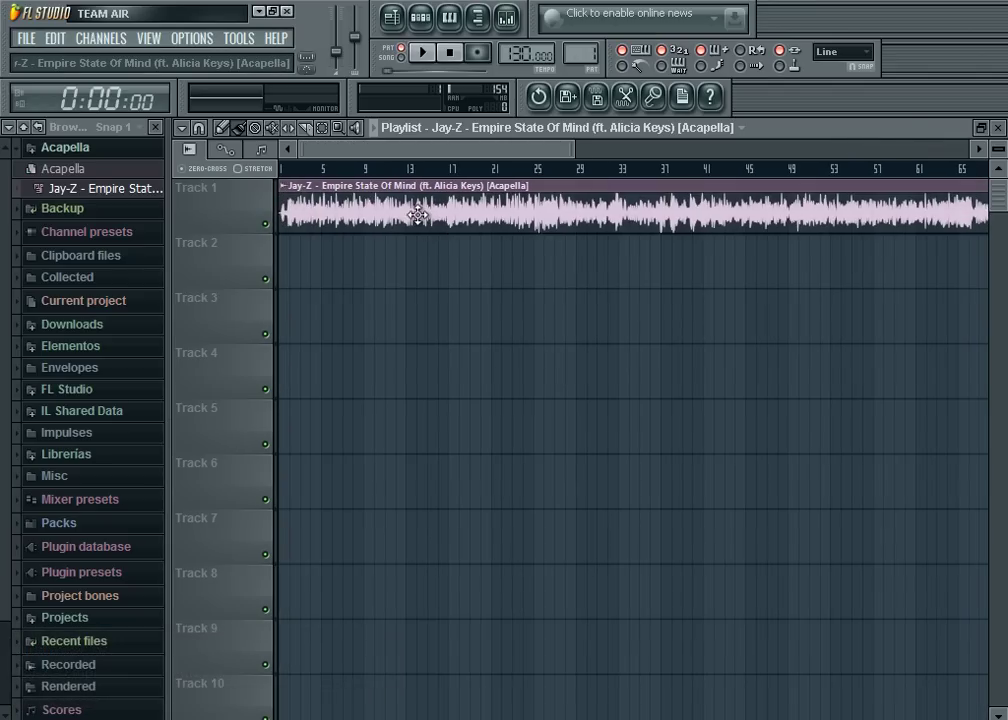
Step: Detect the acapella clip's tempo within the 75 to 150 BPM range and apply the detected value as the project tempo
double_click(416, 214)
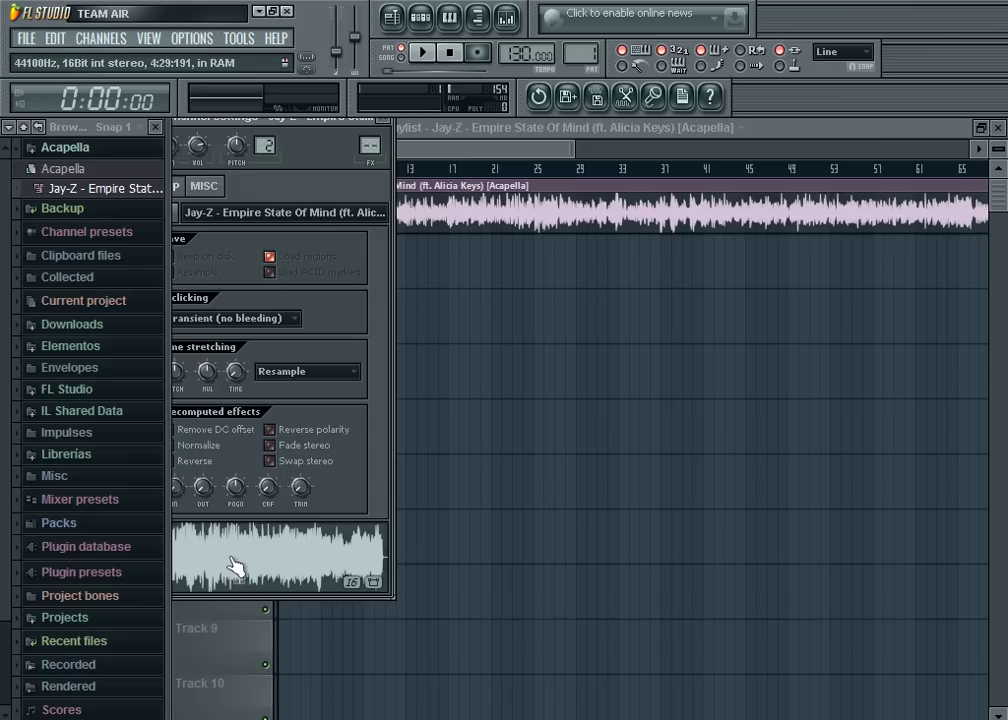
left_click_drag(304, 124, 531, 199)
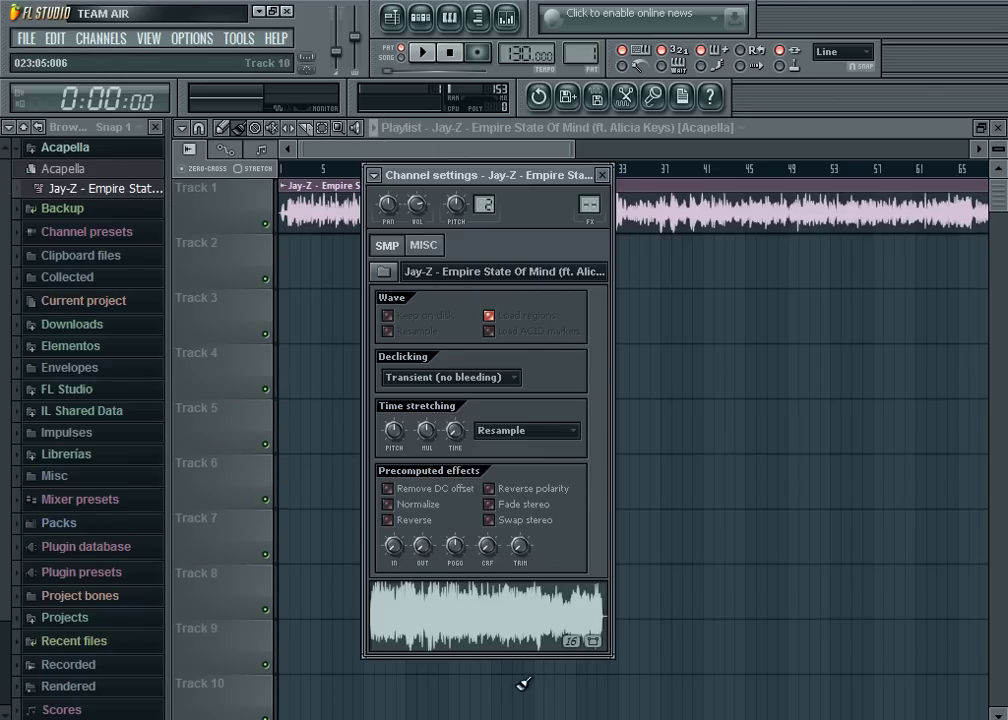
right_click(447, 626)
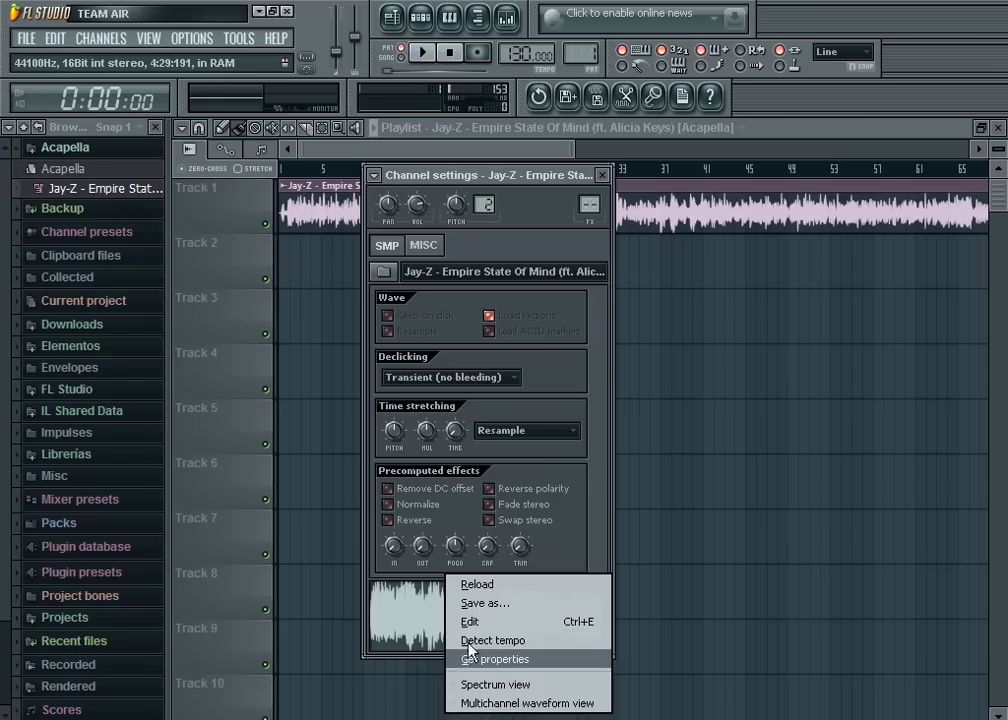
left_click(470, 641)
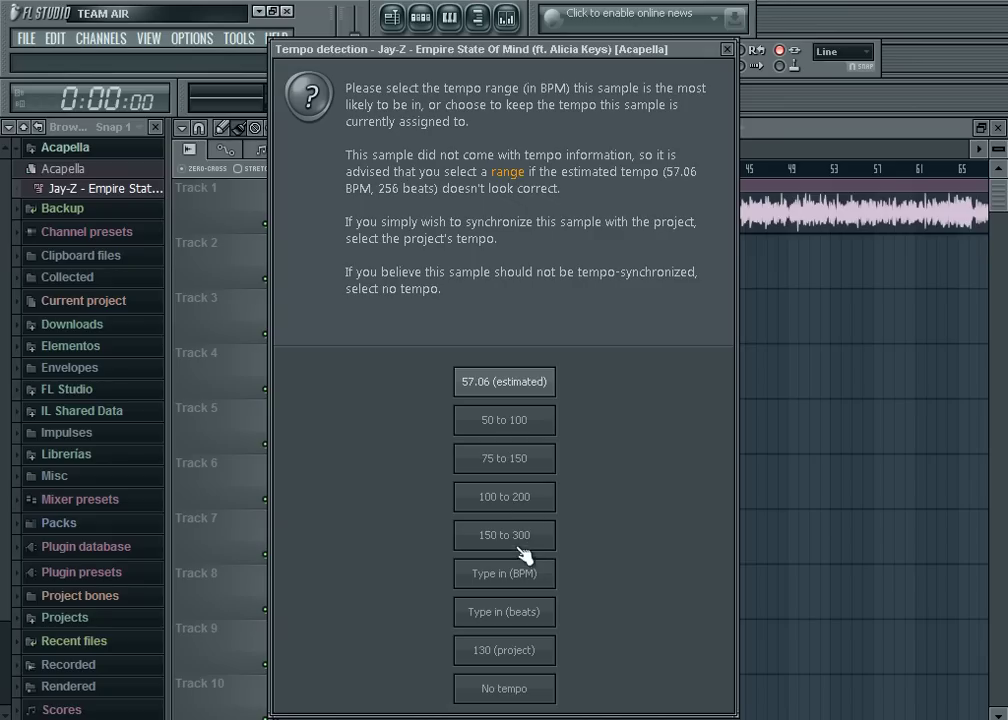
left_click(521, 466)
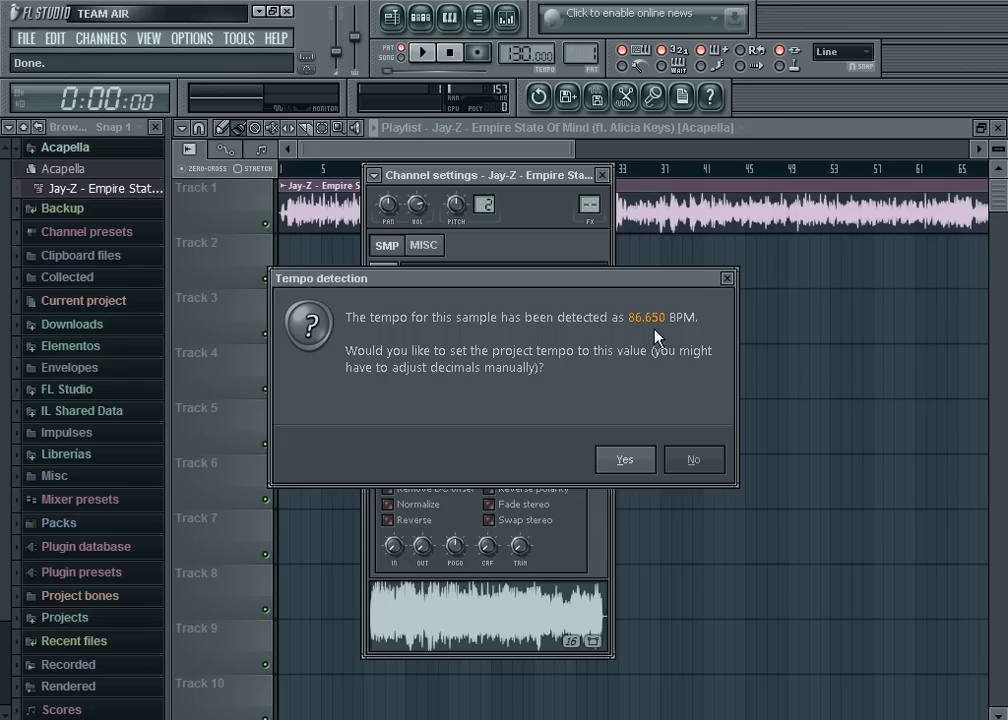
left_click(625, 462)
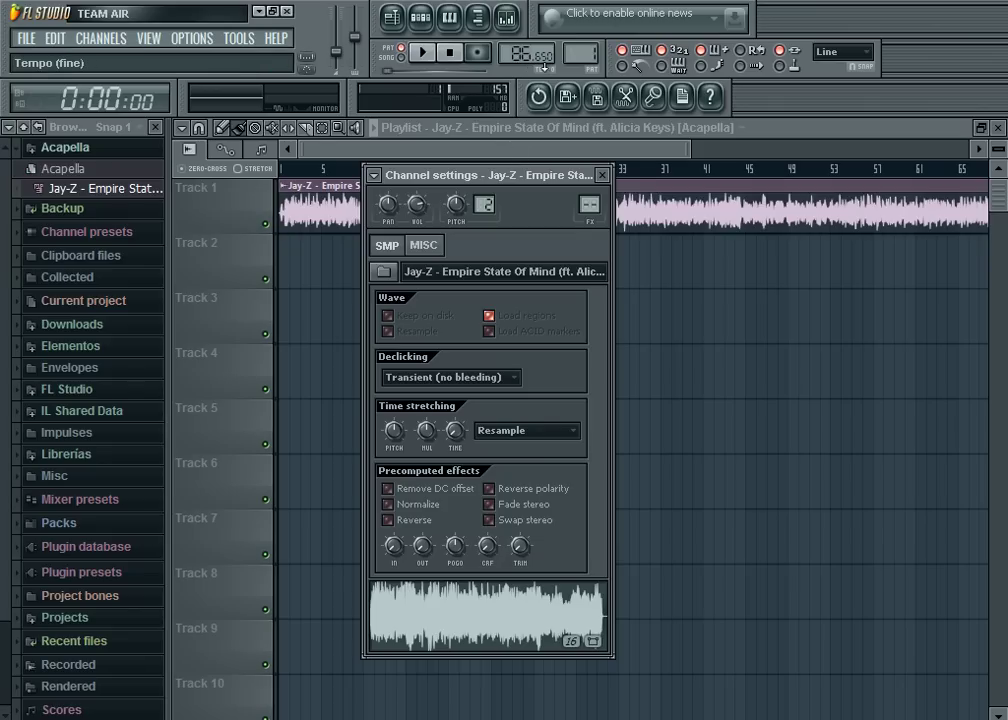
left_click(601, 174)
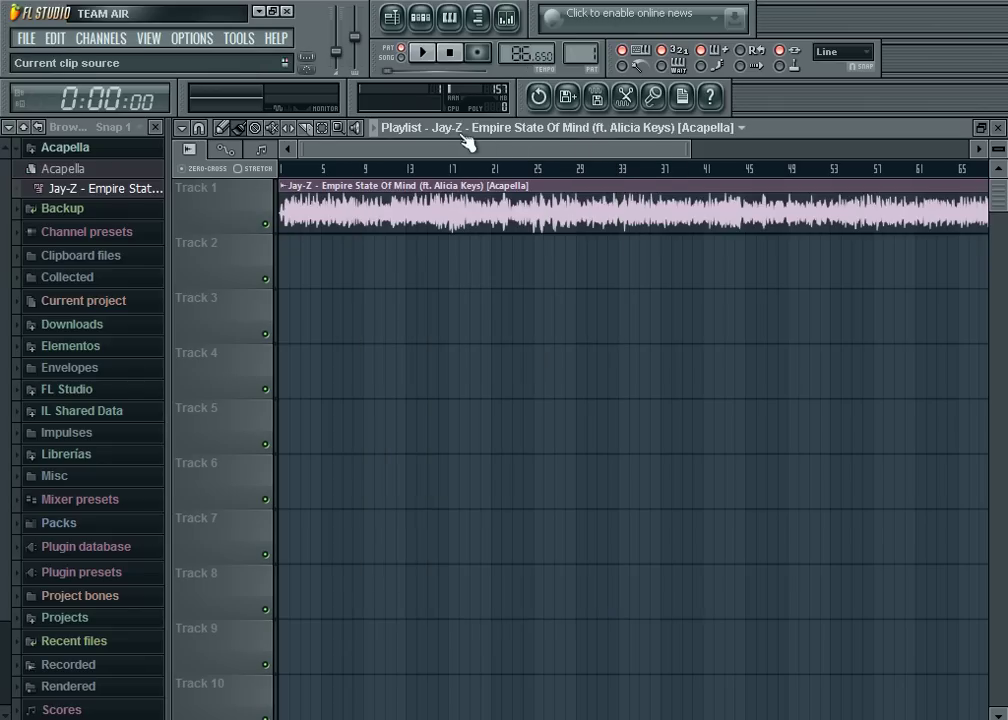
Step: Show all channels and load FLS_Kick 04 from Packs' Drum Kit 04 onto the Kick channel
double_click(405, 137)
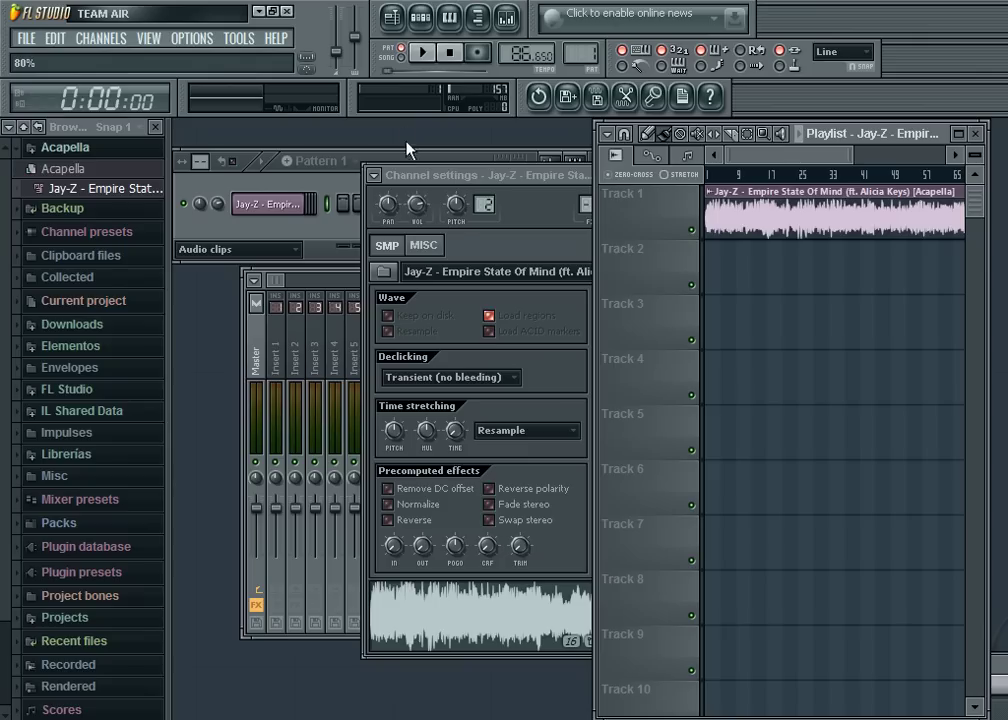
left_click(288, 249)
left_click(278, 272)
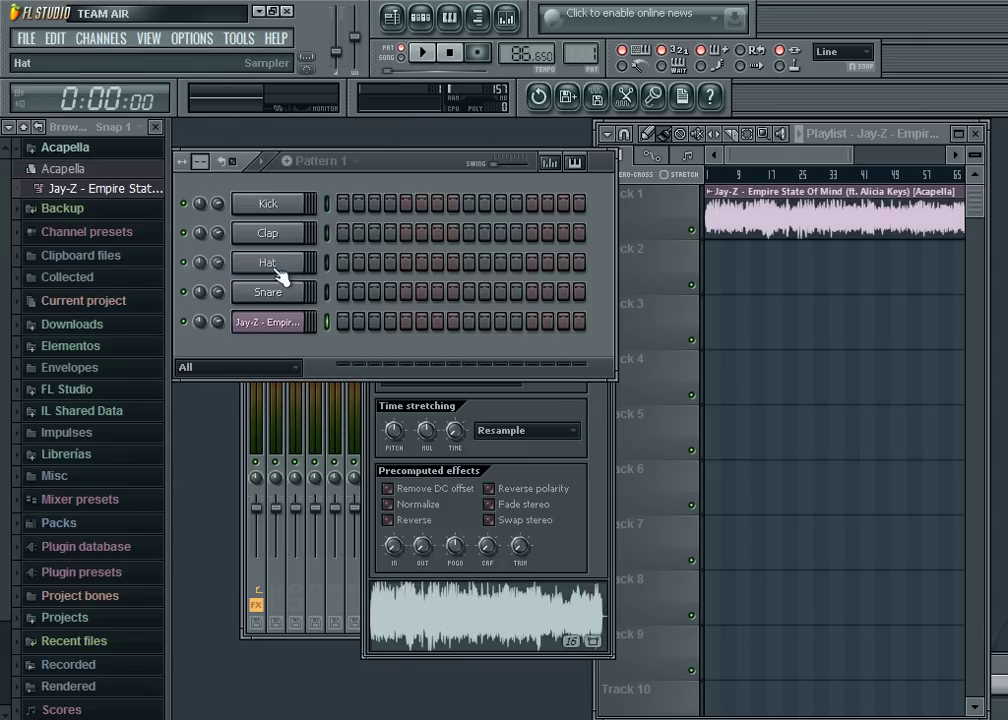
left_click(24, 127)
left_click(39, 128)
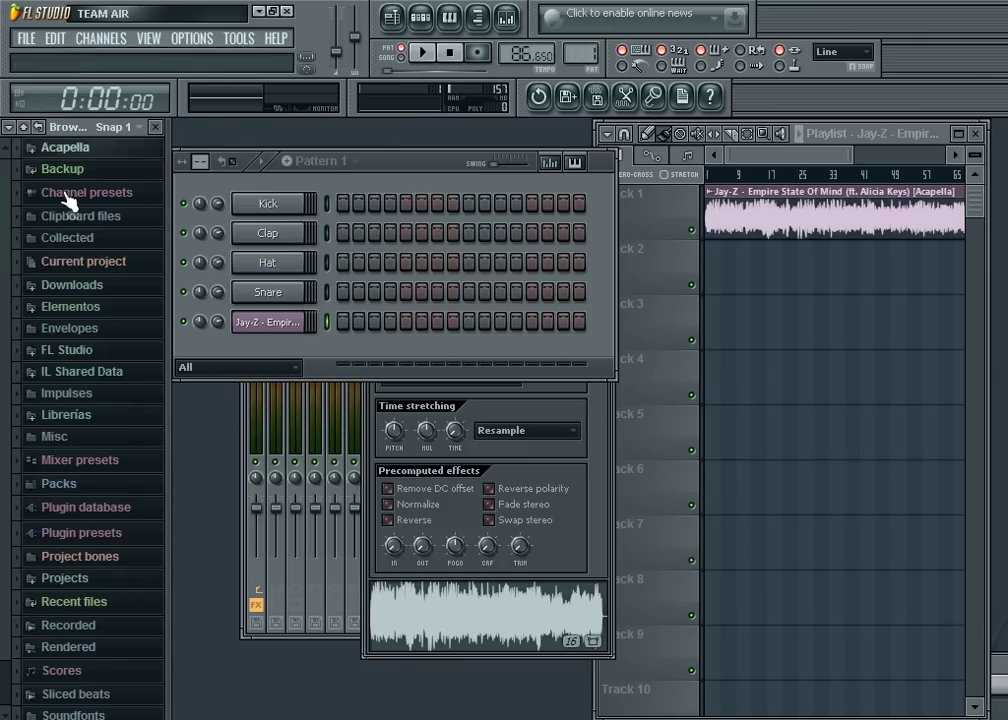
left_click(133, 487)
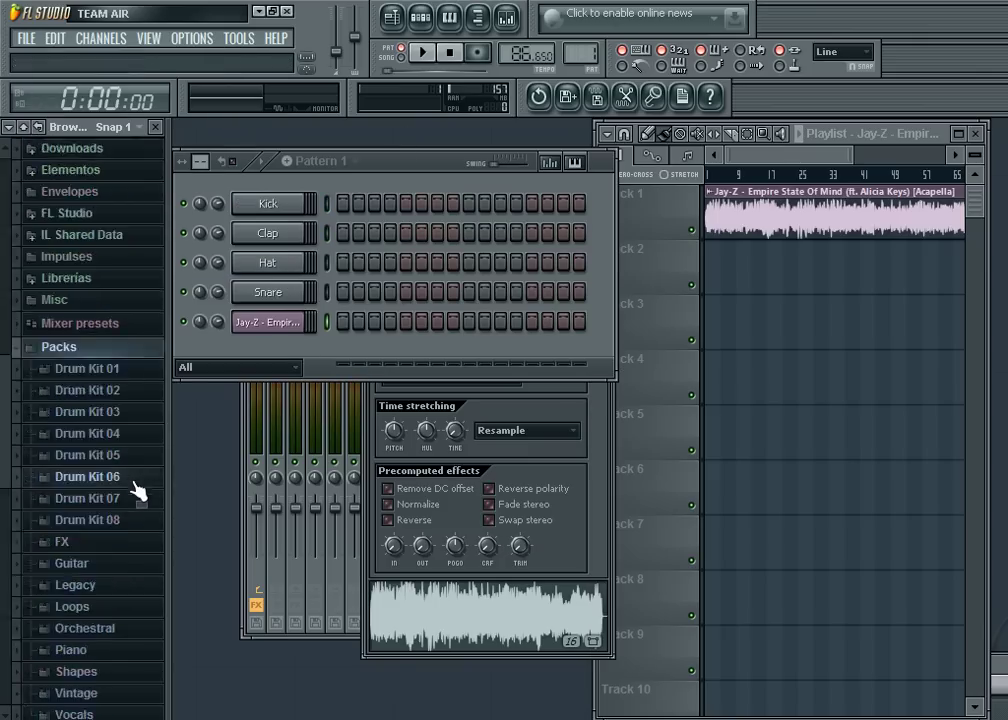
left_click(127, 388)
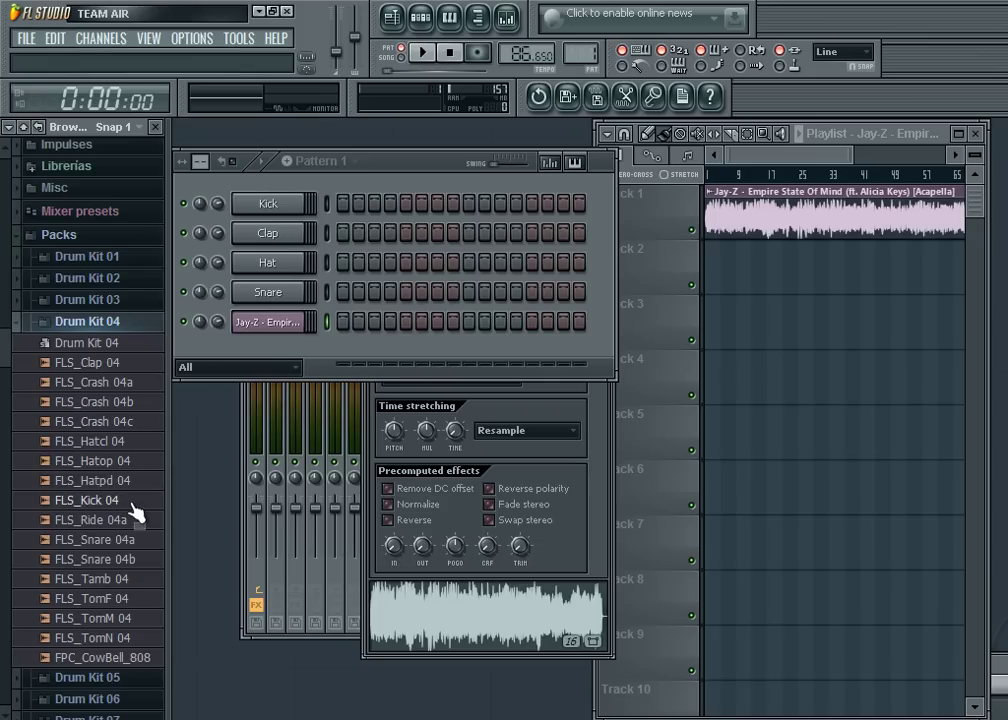
left_click_drag(132, 504, 268, 205)
Step: Program FLS_Kick 04 hits on steps 1, 4, 5, 7, 11 and 13 of Pattern 1 and audition the pattern
left_click(342, 204)
left_click(390, 204)
left_click(406, 204)
left_click(437, 204)
left_click(499, 204)
left_click(531, 204)
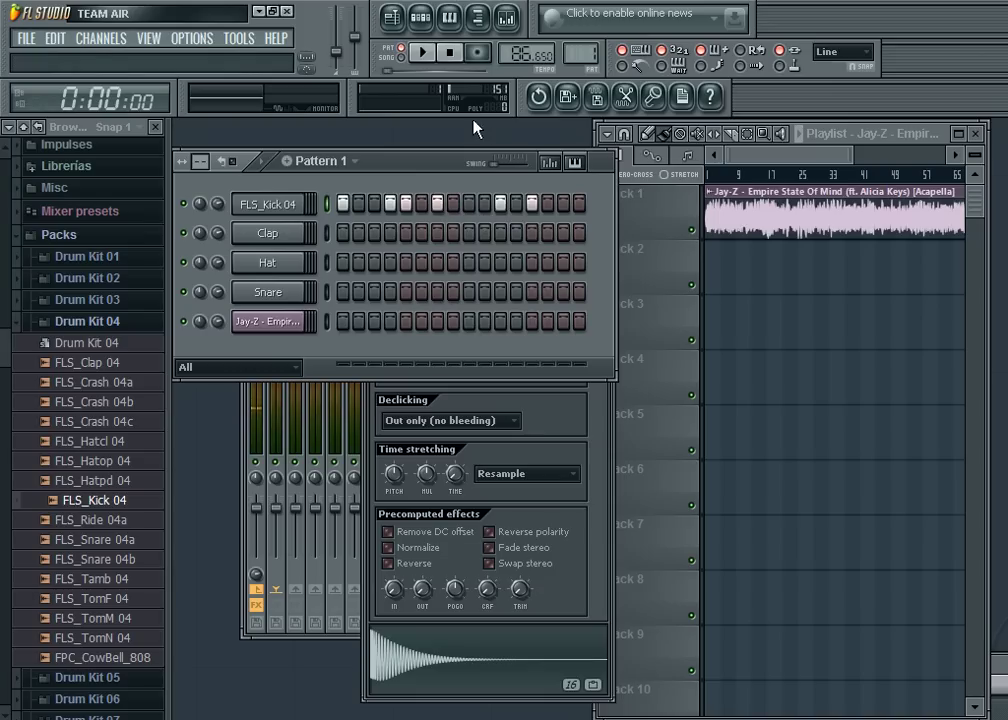
left_click(424, 53)
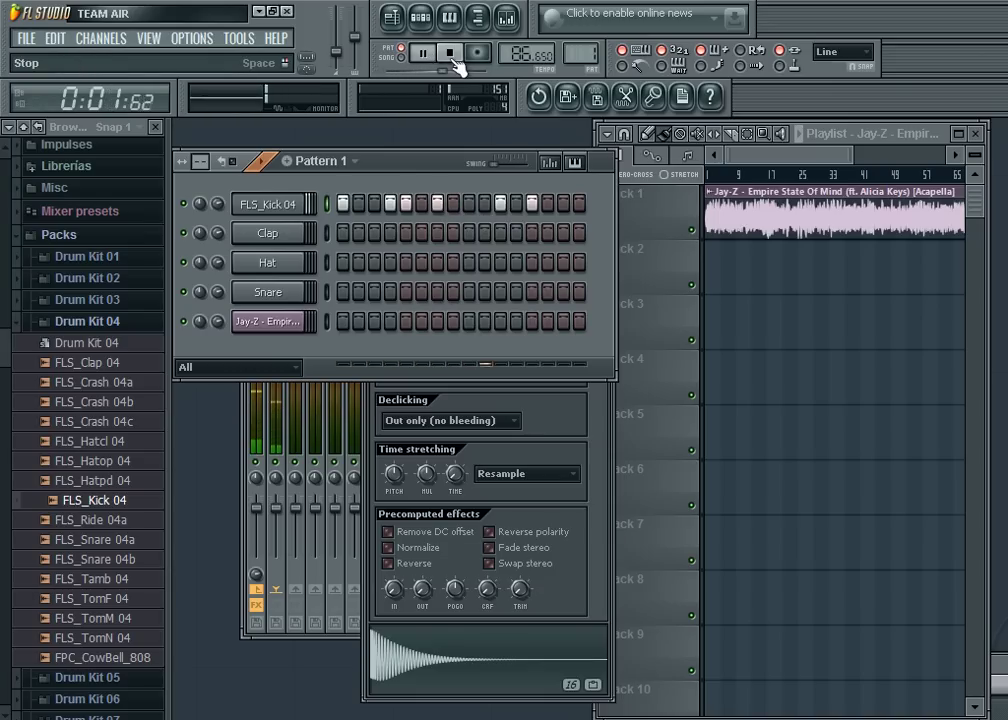
left_click(455, 62)
Step: Place a Pattern 1 clip on playlist Track 2 starting shortly before bar 2, and preview the song briefly
double_click(839, 133)
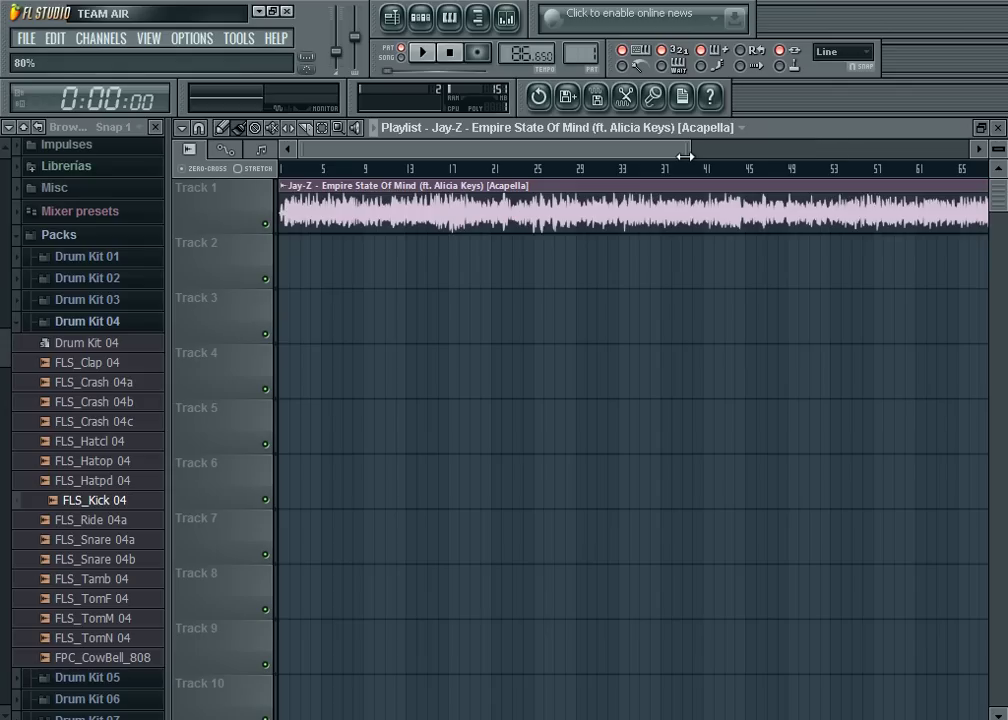
left_click_drag(685, 156, 300, 158)
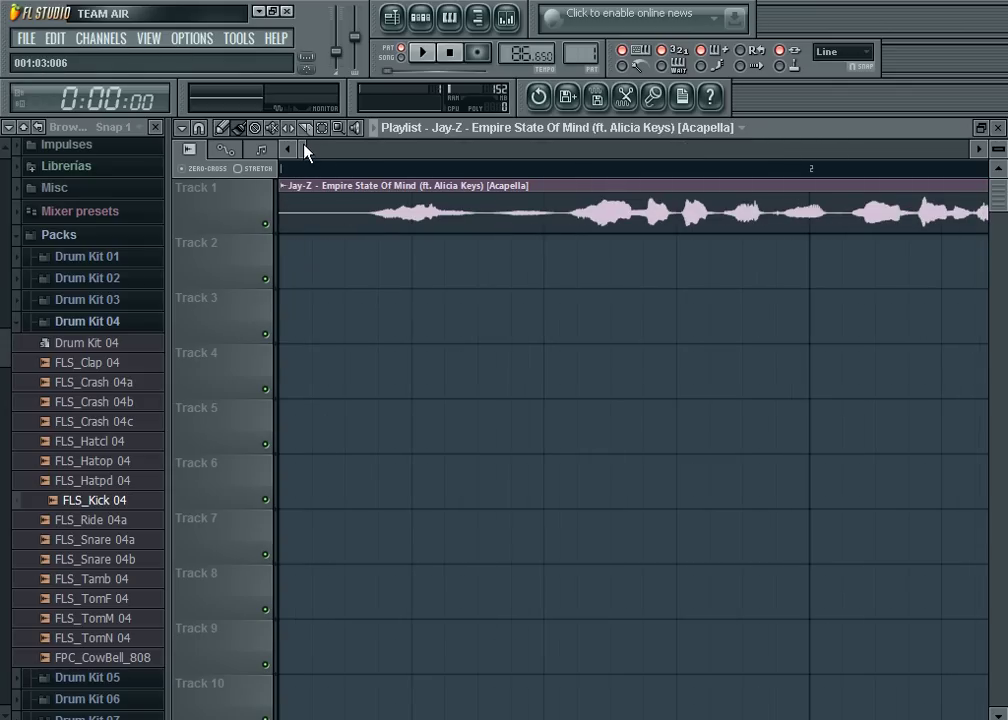
left_click_drag(304, 150, 308, 147)
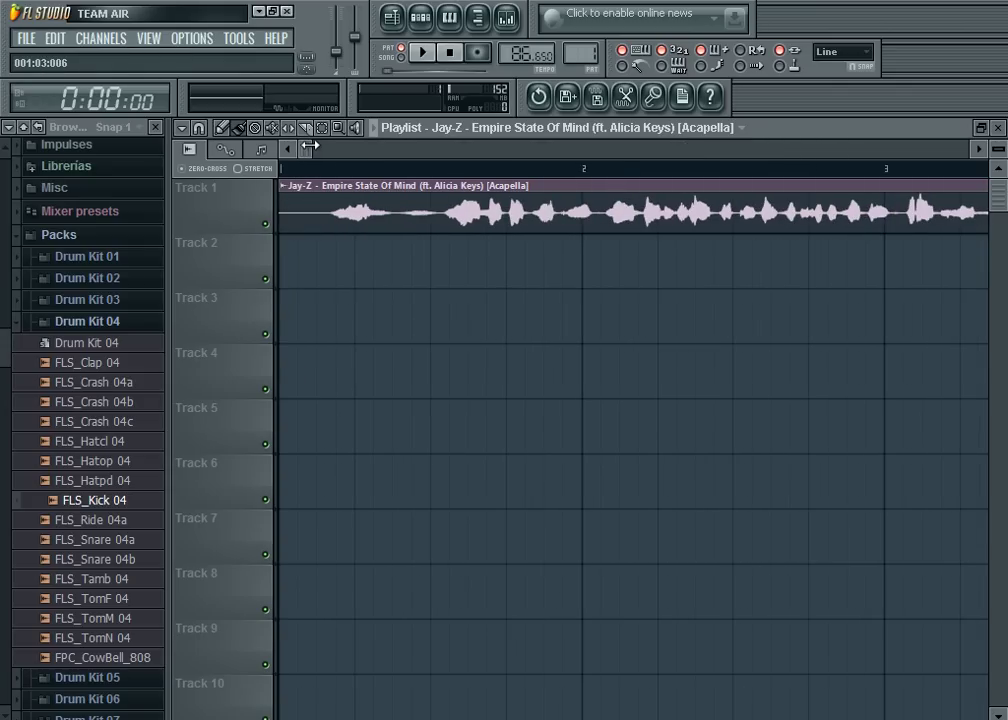
left_click(538, 250)
right_click(540, 280)
scroll(540, 149, "down", 3)
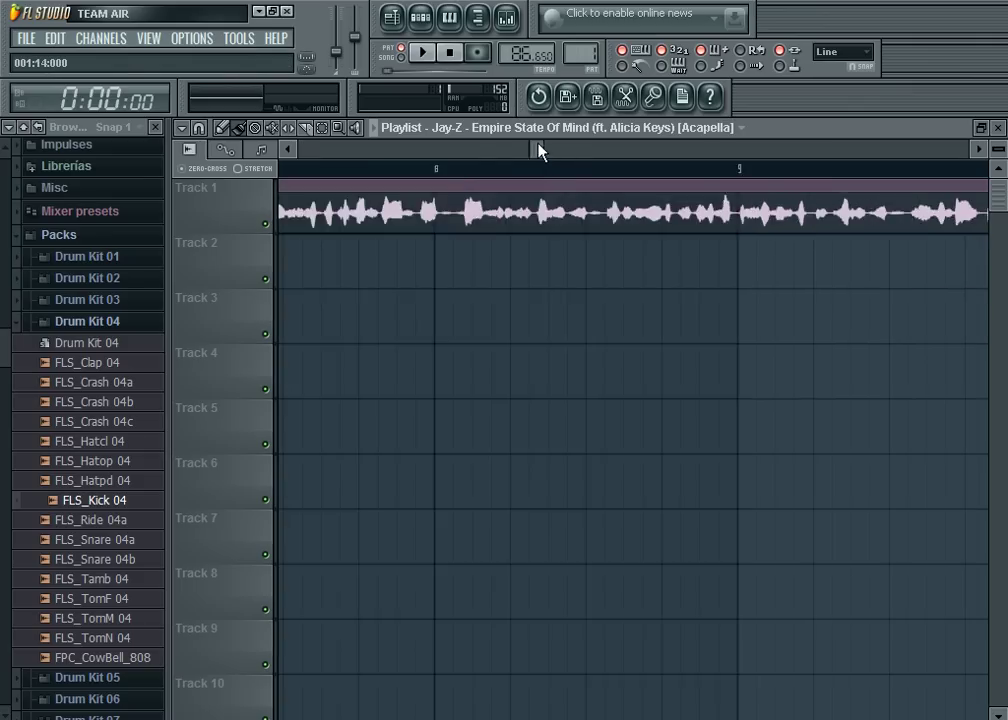
left_click(449, 120)
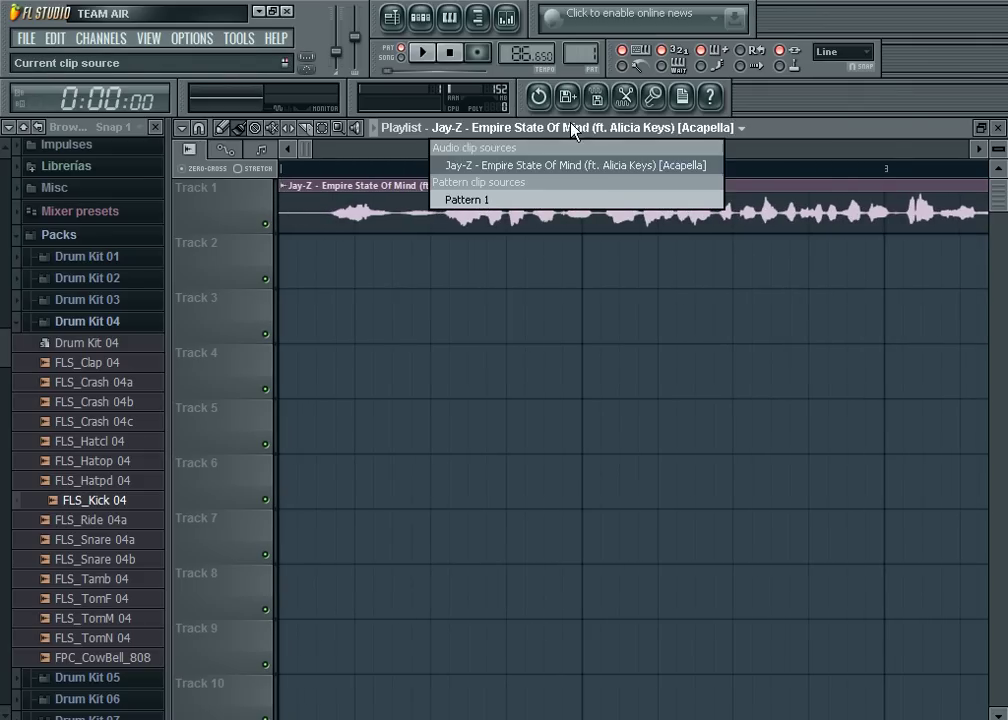
left_click(566, 198)
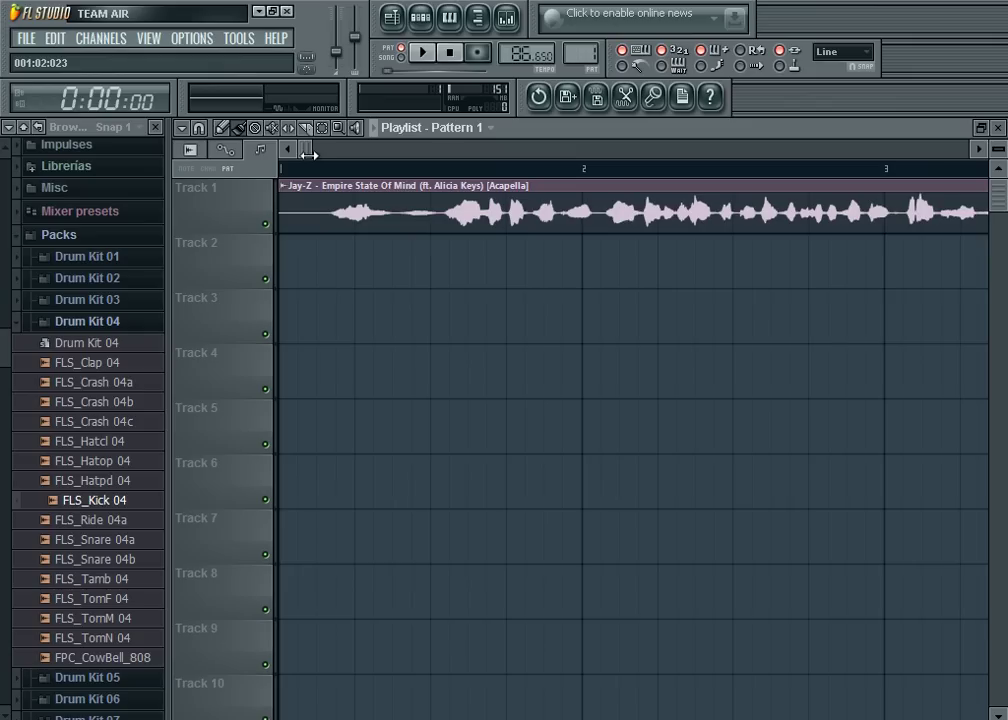
scroll(310, 143, "up", 1)
scroll(310, 143, "up", 1)
left_click(595, 263)
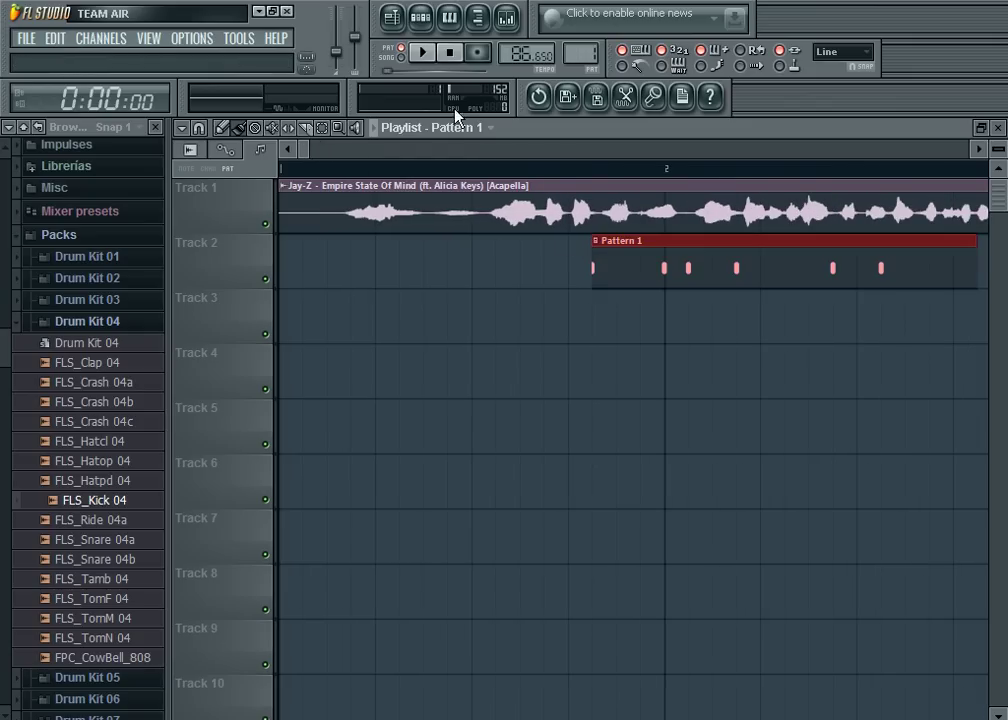
left_click(423, 53)
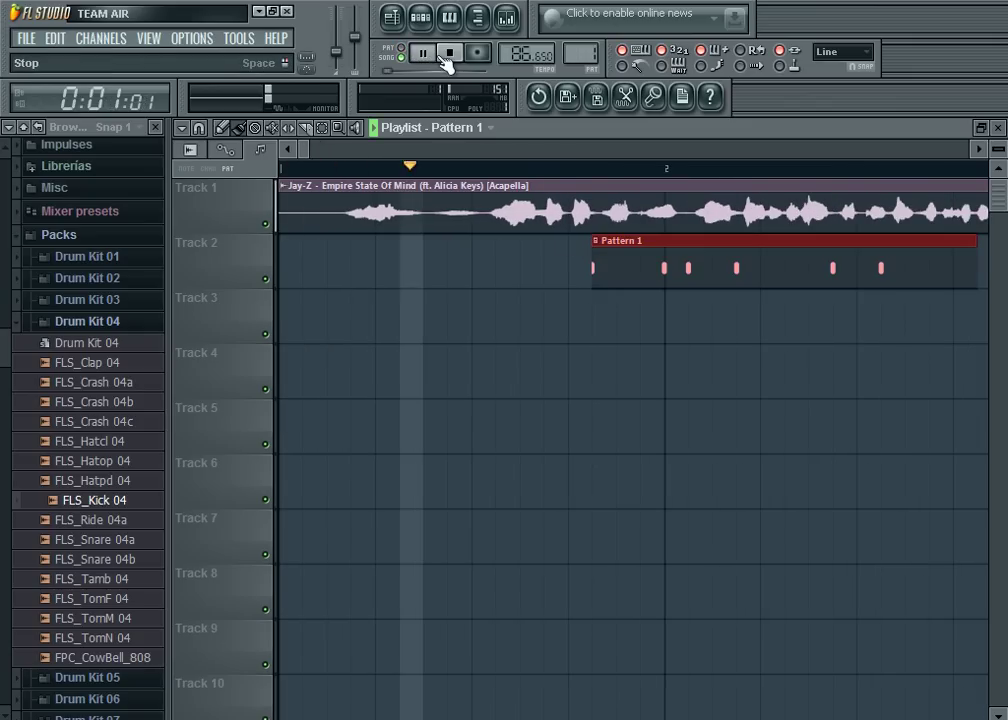
left_click(449, 55)
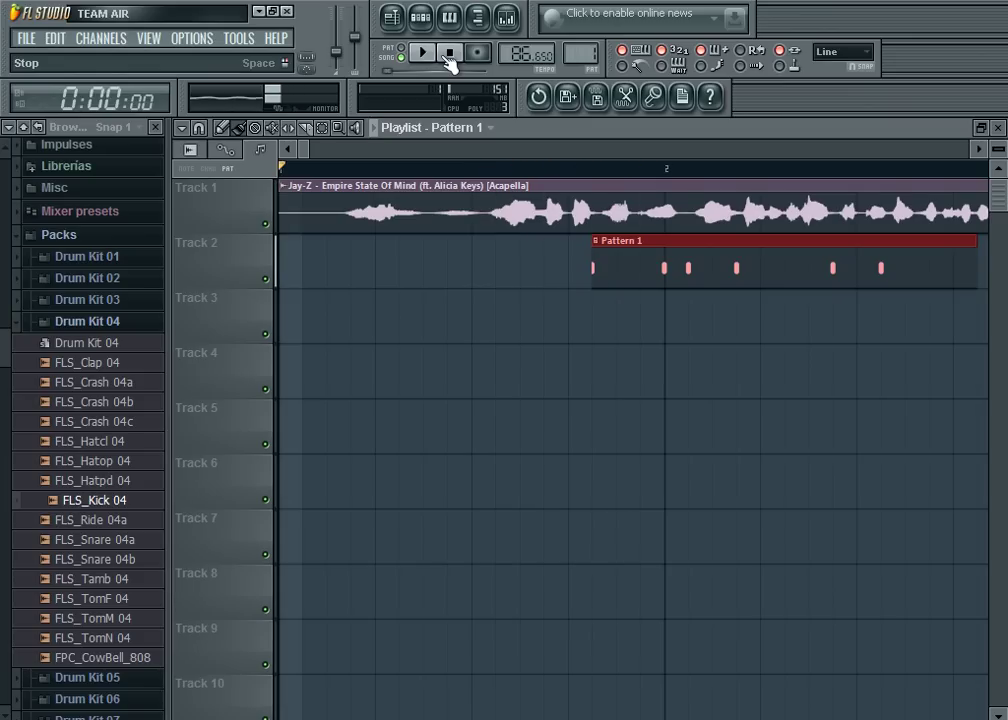
Step: Duplicate the Pattern 1 clip end to end along Track 2 until twelve clips run to just before bar 14
left_click_drag(317, 148, 432, 146)
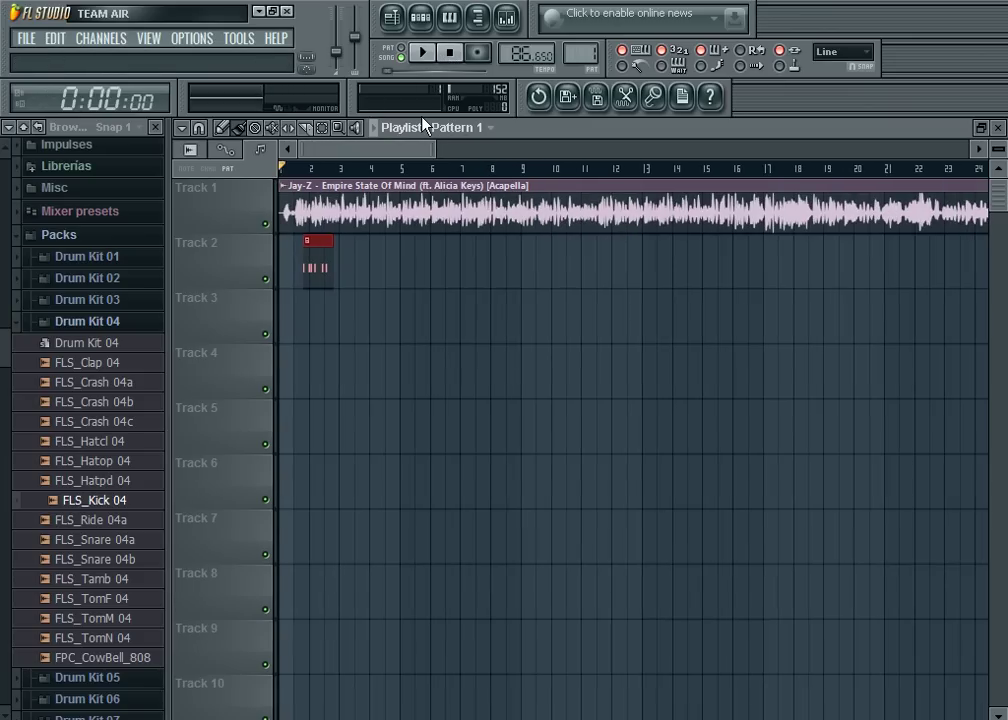
key("ctrl+b")
key("ctrl+b")
key("ctrl+b")
key("ctrl+b")
key("ctrl+b")
key("ctrl+b")
key("ctrl+b")
key("ctrl+b")
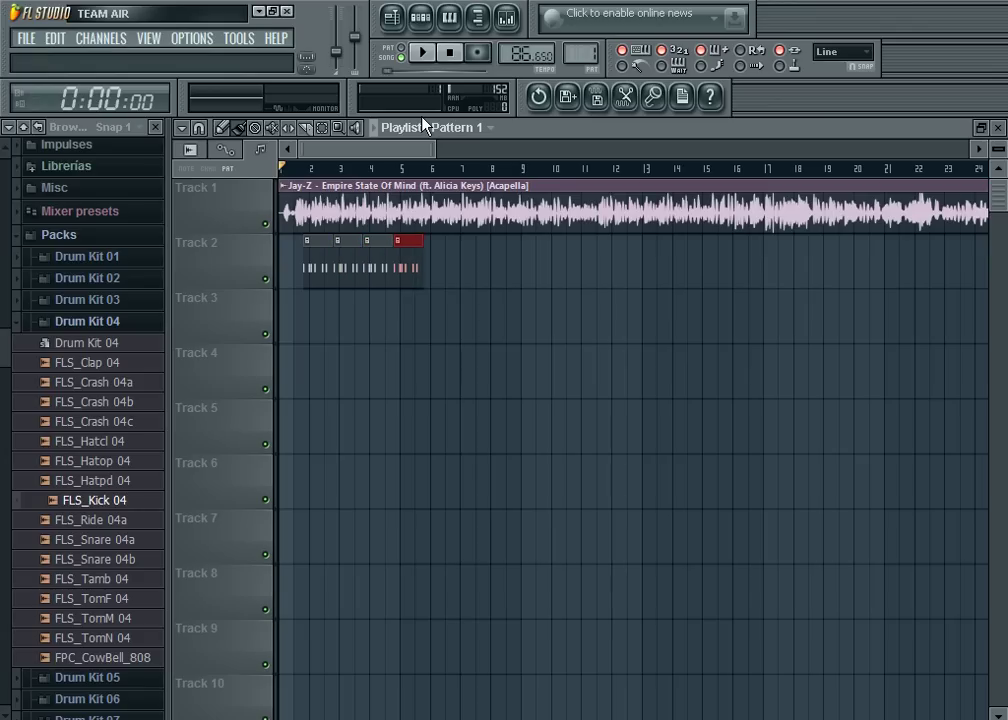
key("ctrl+b")
key("ctrl+b")
key("ctrl+b")
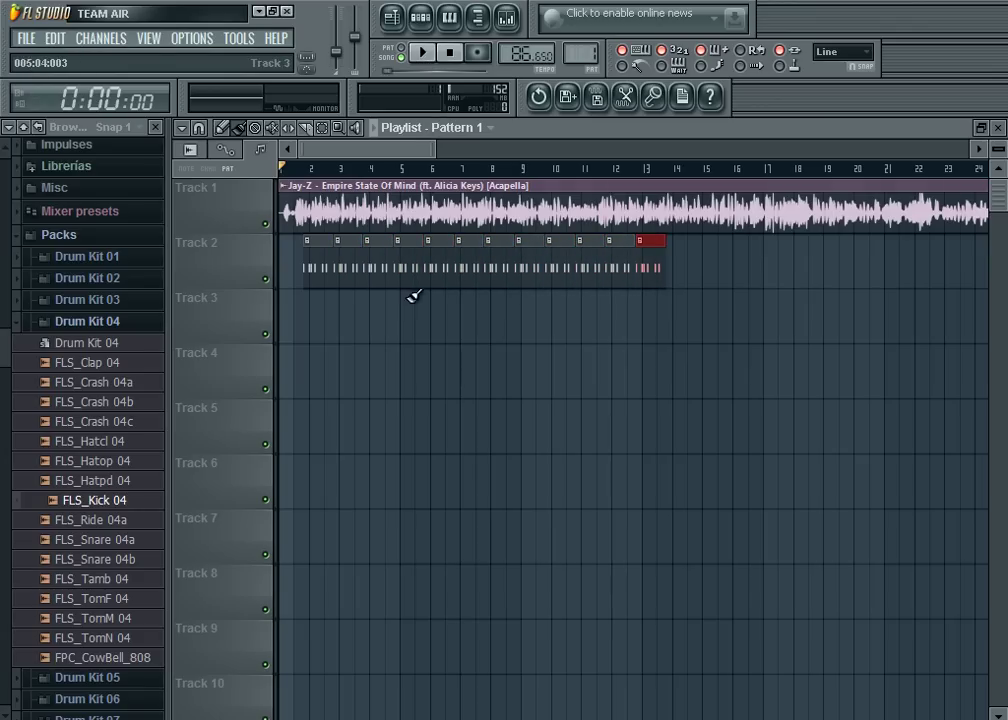
Step: Play the song to check how the kick clips fit the acapella, viewing Pattern 1's channels during playback, and stop it
left_click(430, 57)
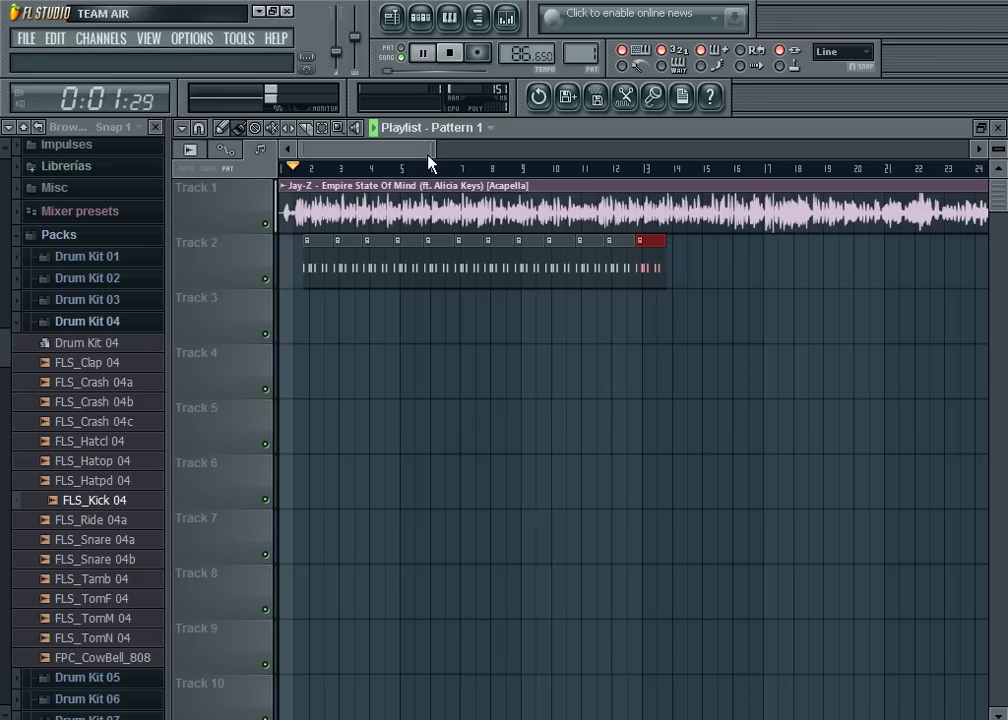
left_click_drag(431, 148, 378, 146)
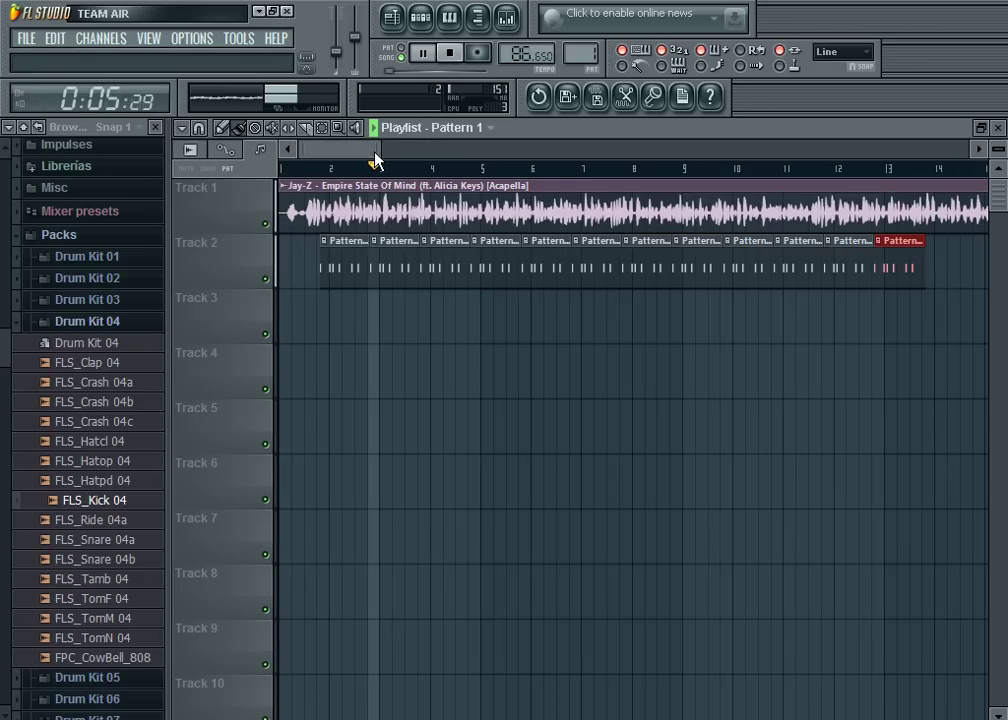
mouse_move(375, 150)
left_mouse_down()
mouse_move(352, 149)
mouse_move(395, 149)
left_mouse_up()
double_click(461, 270)
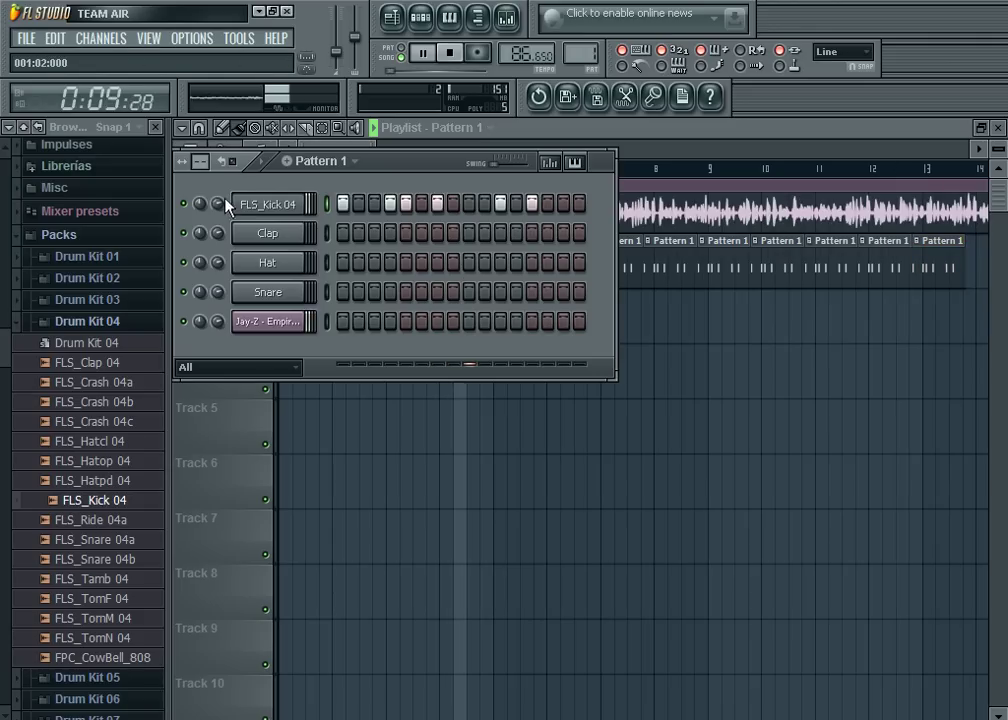
left_click(222, 205)
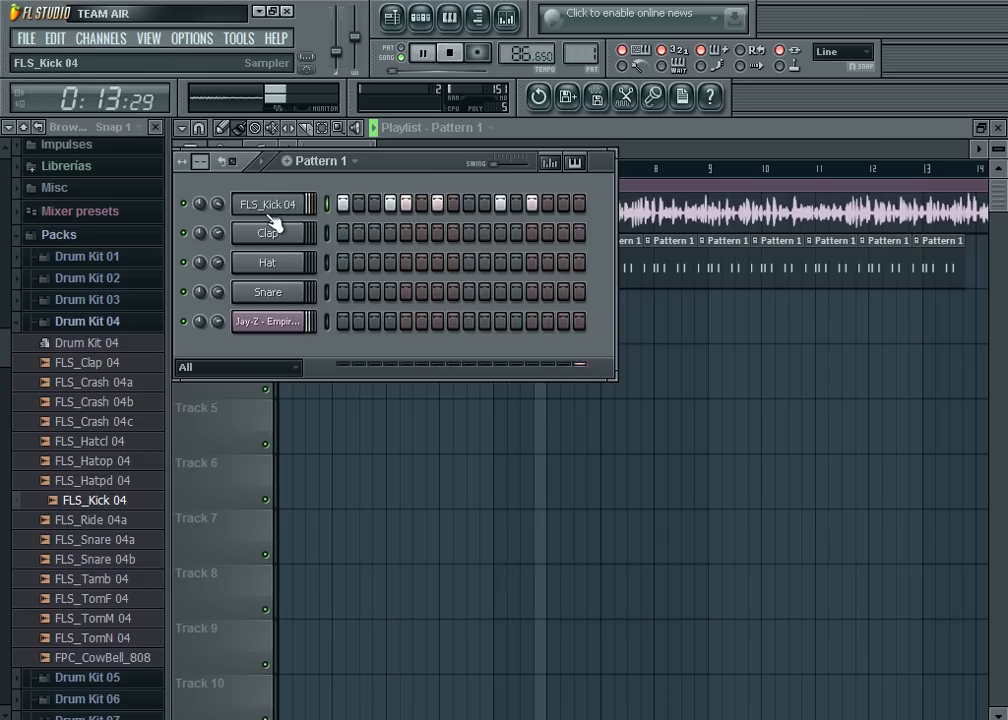
left_click(558, 141)
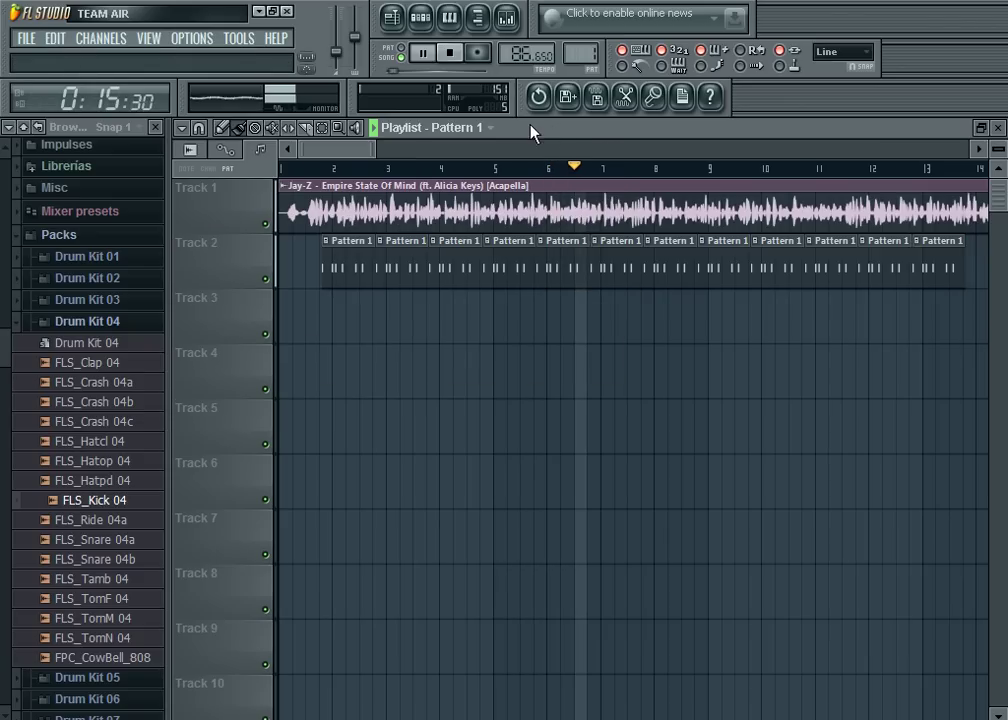
left_click(451, 54)
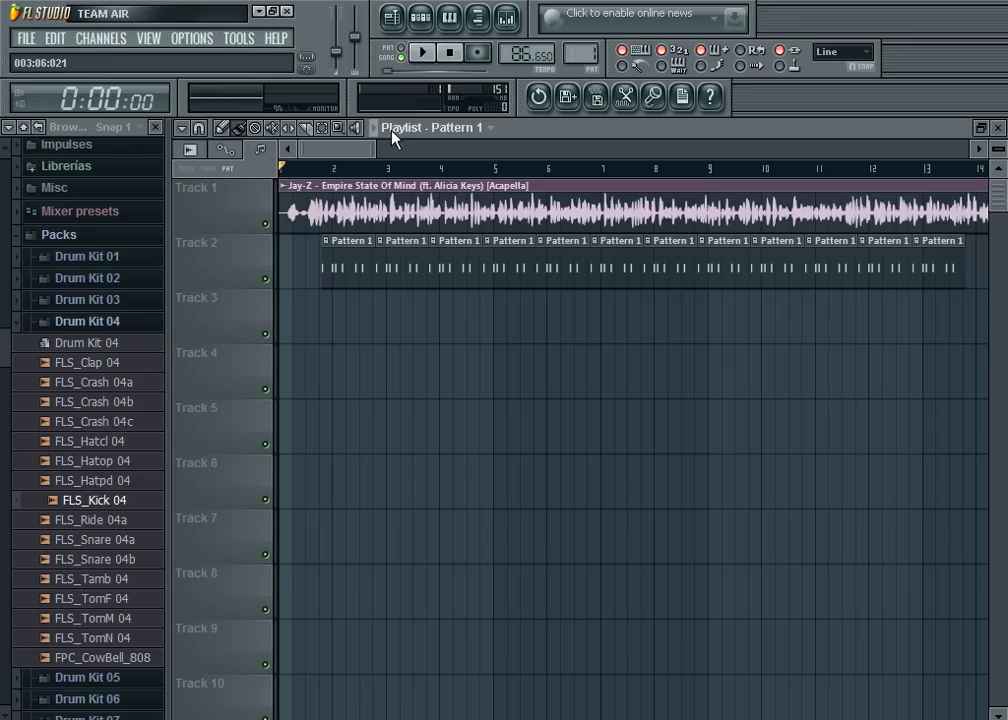
Step: Slice the acapella clip on Track 1 at bar 2 and delete everything after the cut
left_click_drag(960, 158, 360, 145)
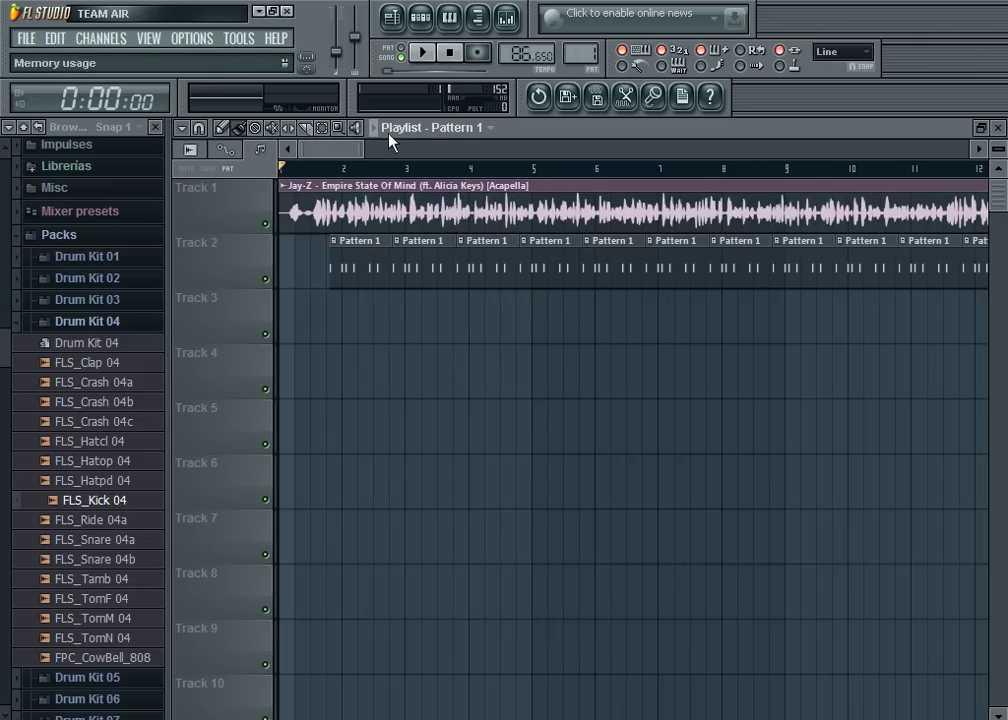
left_click_drag(358, 157, 322, 157)
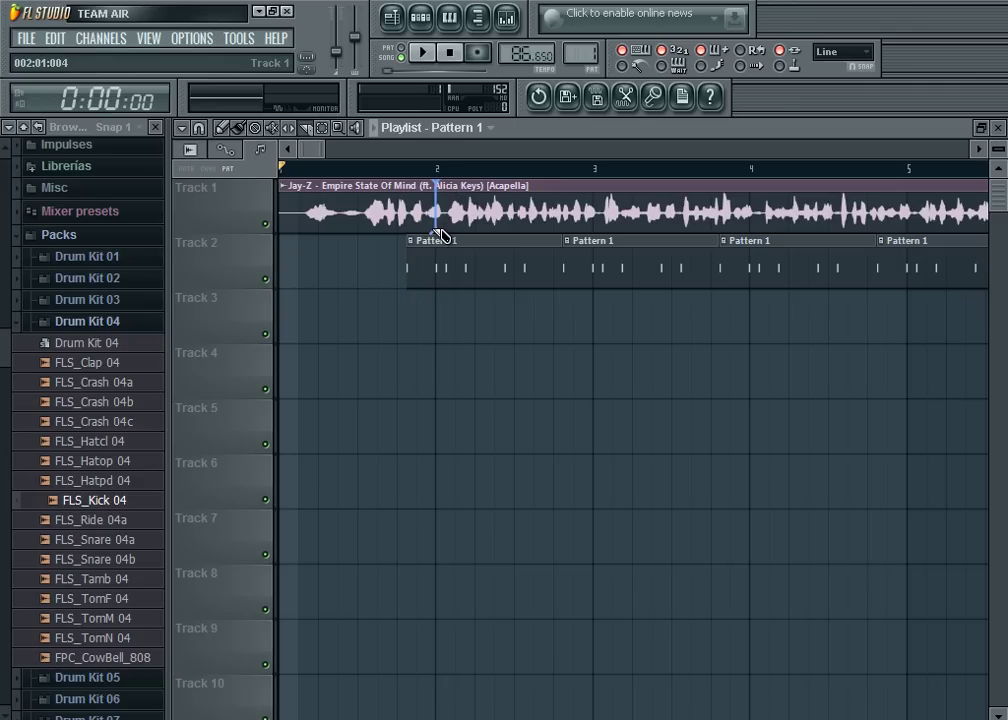
left_click_drag(439, 234, 432, 265)
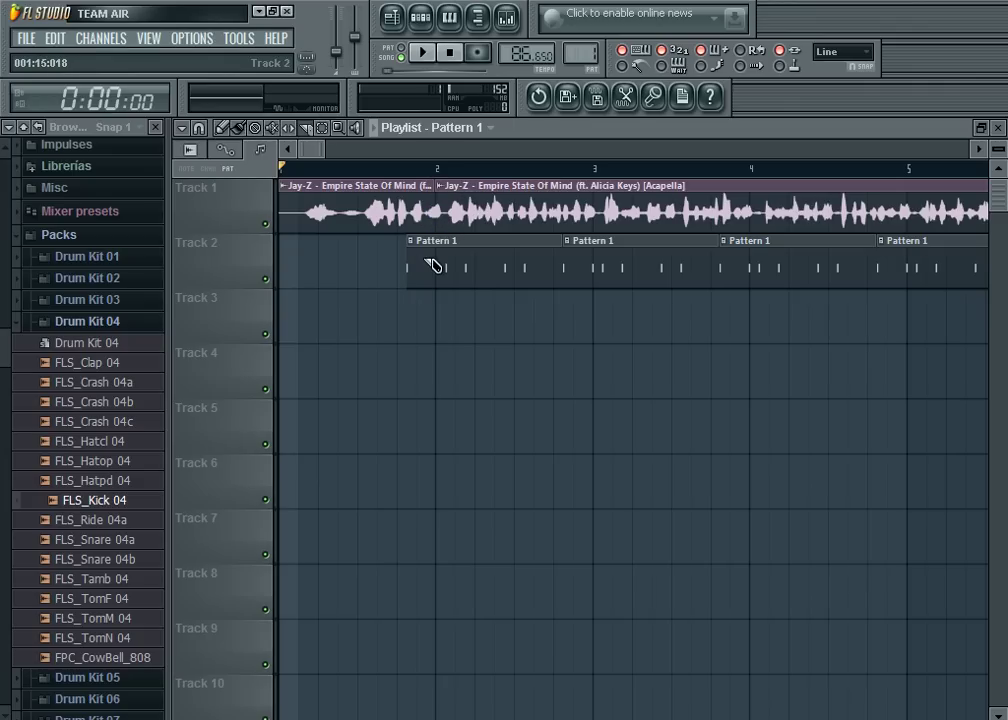
left_click(223, 128)
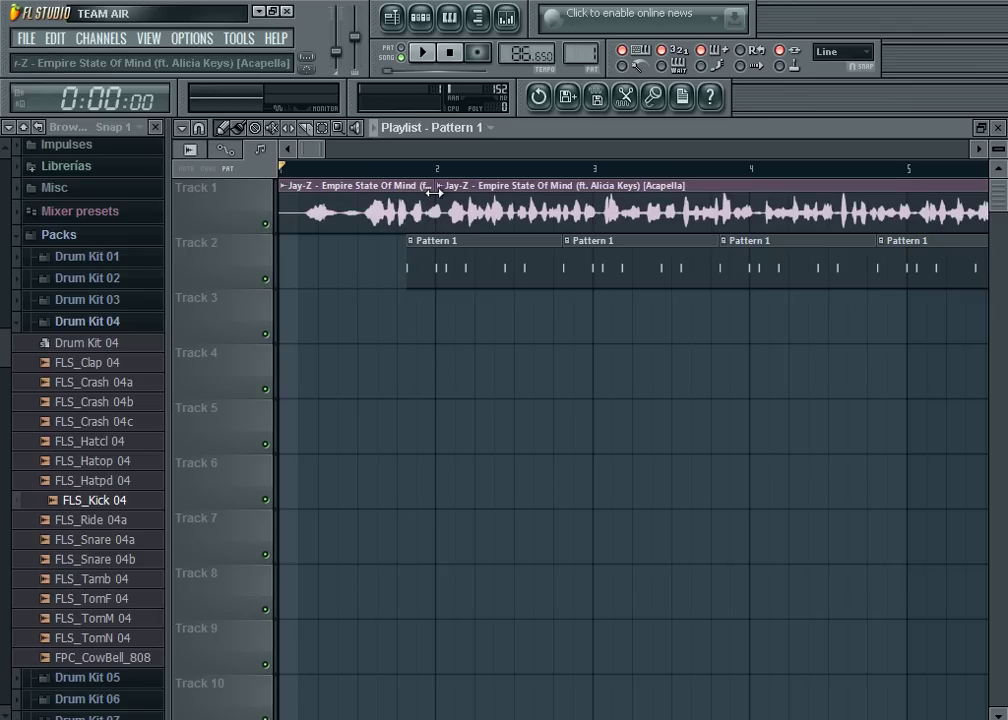
right_click(488, 214)
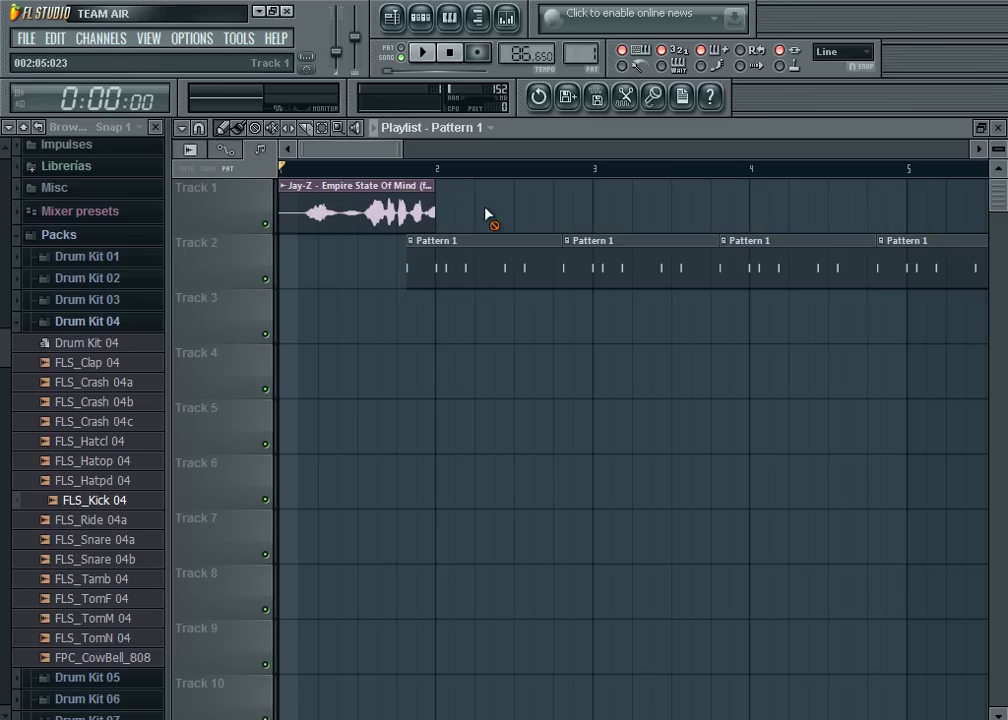
Step: Set the acapella channel's time-stretching method to Tonal and close its channel settings
double_click(413, 190)
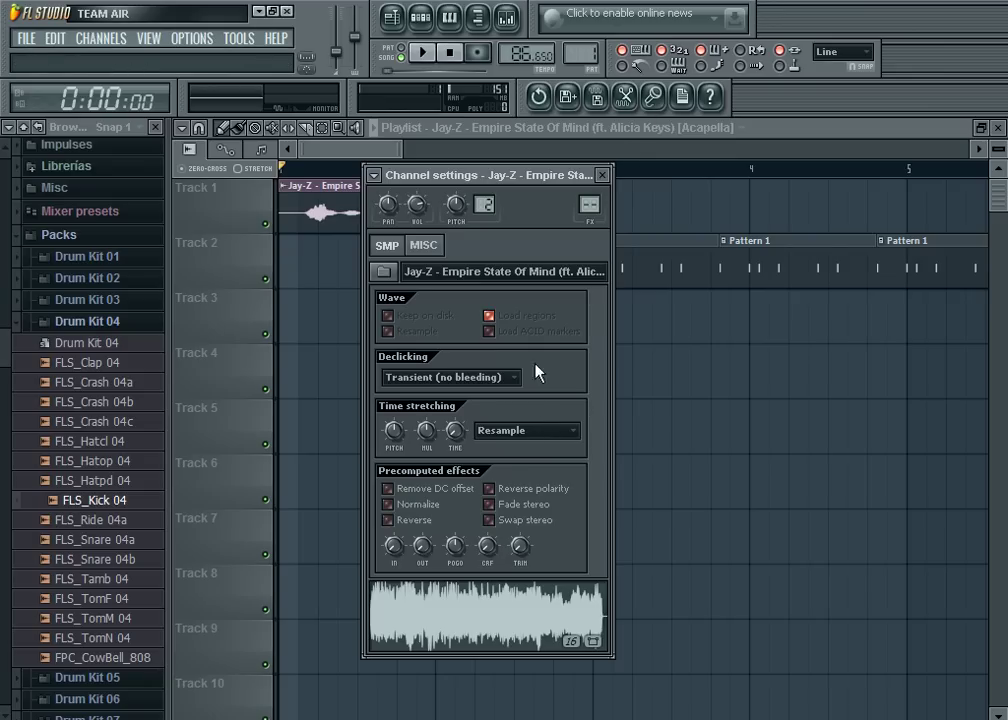
left_click(549, 436)
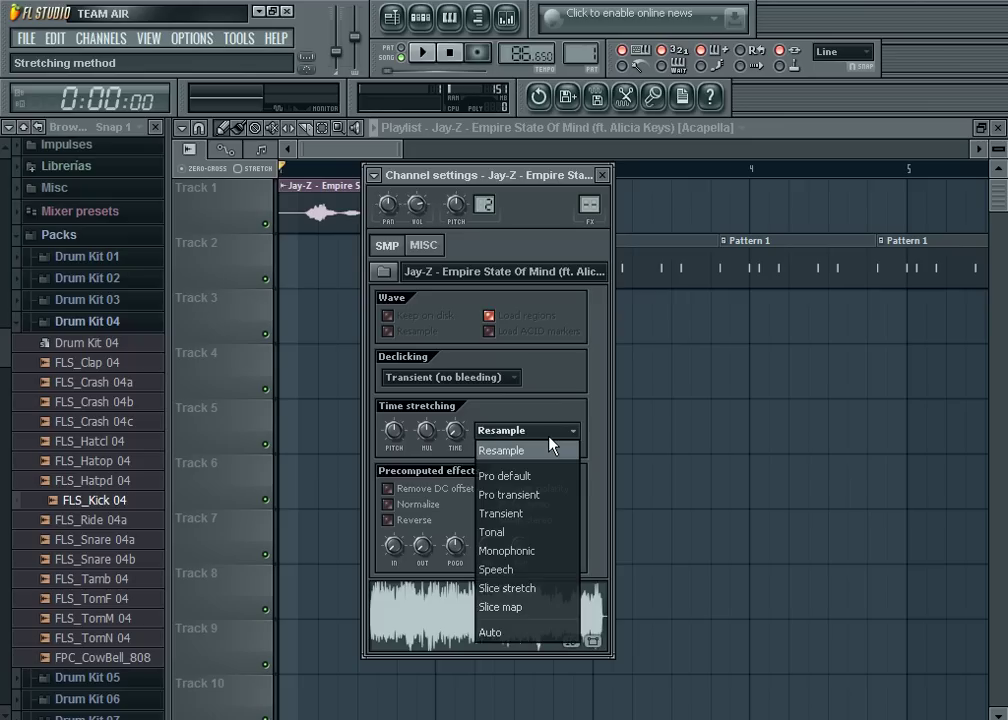
left_click(524, 533)
key("Escape")
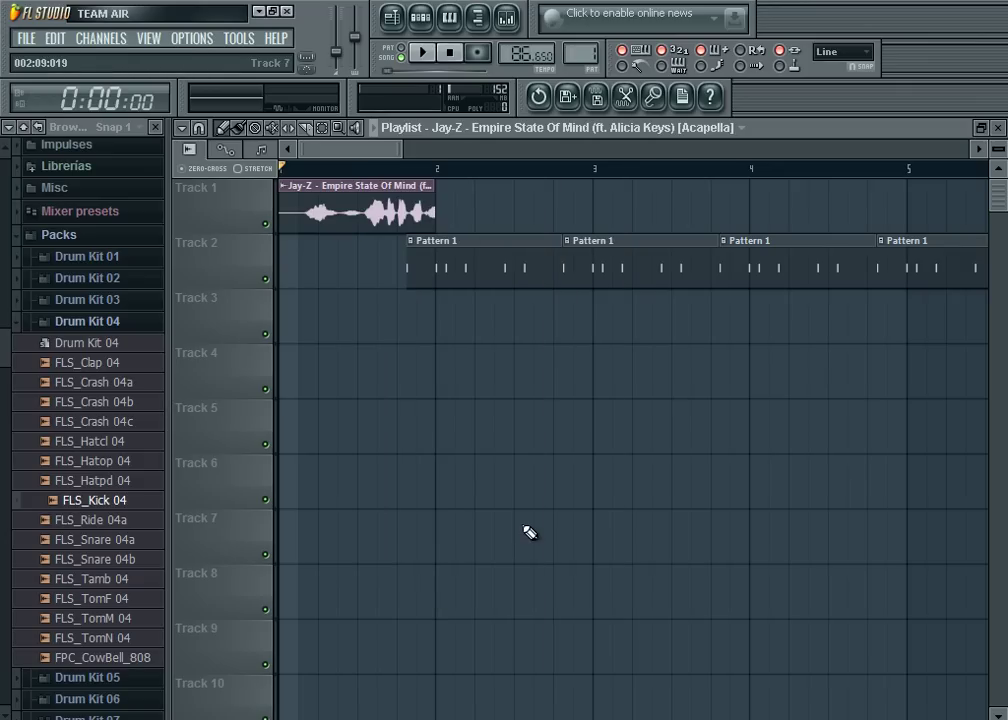
Step: Set the playlist focus to audio clips and enable the Stretch option
left_click(263, 150)
left_click(203, 148)
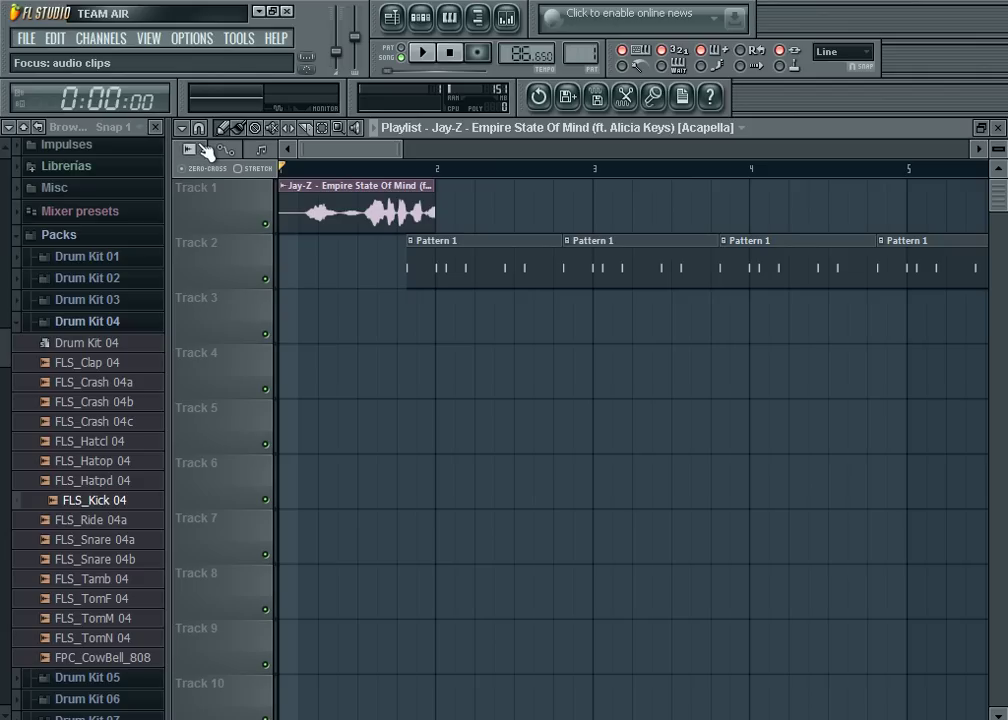
left_click(192, 151)
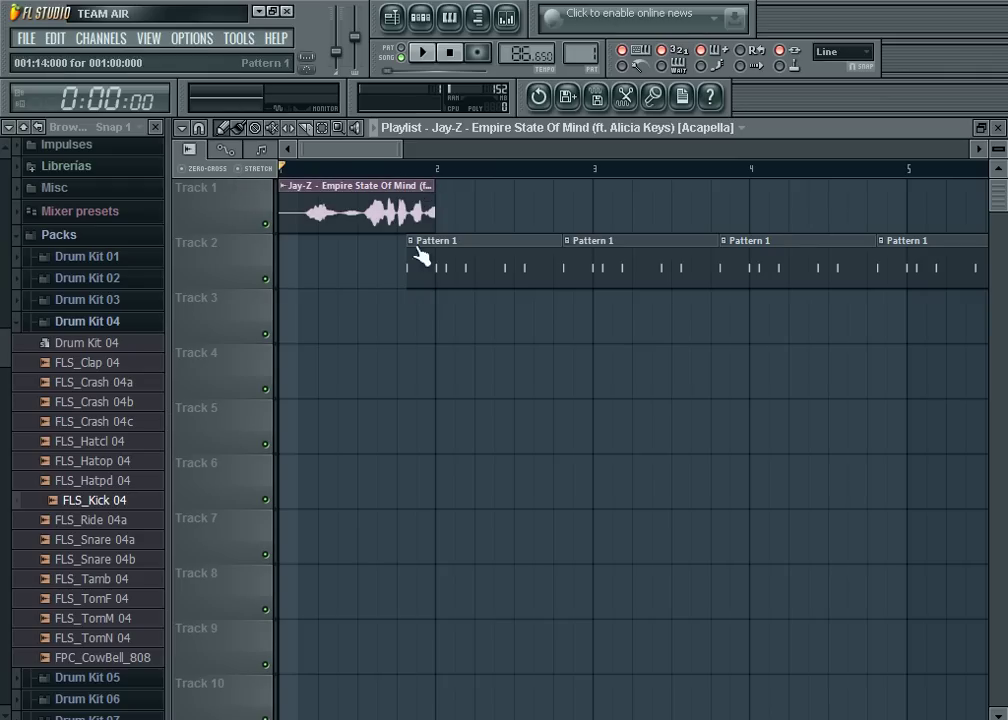
left_click(250, 168)
Step: Extend the acapella clip to slightly past bar 3, and shorten it again to end at bar 2
mouse_move(433, 202)
left_mouse_down()
mouse_move(815, 220)
mouse_move(866, 211)
mouse_move(436, 211)
mouse_move(985, 211)
mouse_move(428, 208)
left_mouse_up()
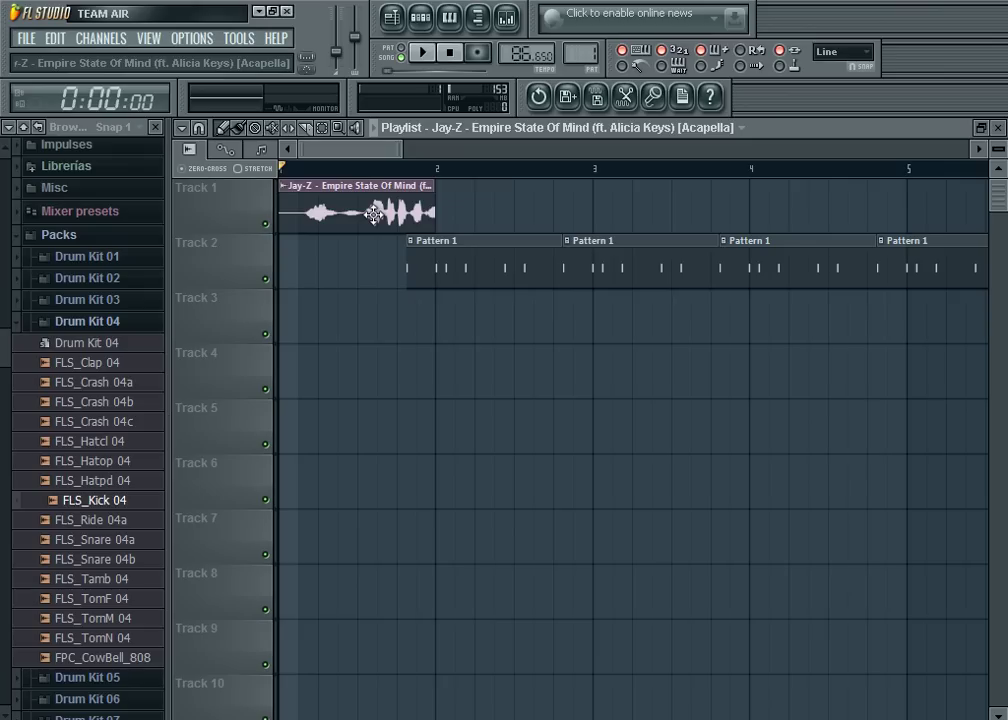
left_click_drag(441, 216, 632, 214)
left_click(466, 185)
left_click(422, 186)
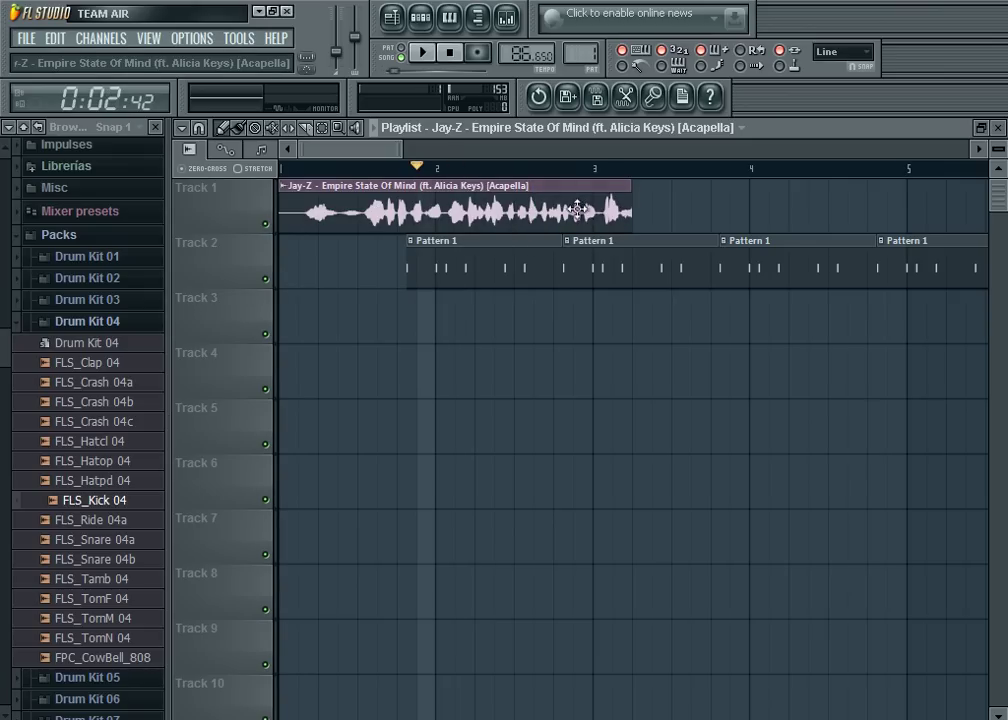
left_click_drag(617, 212, 436, 212)
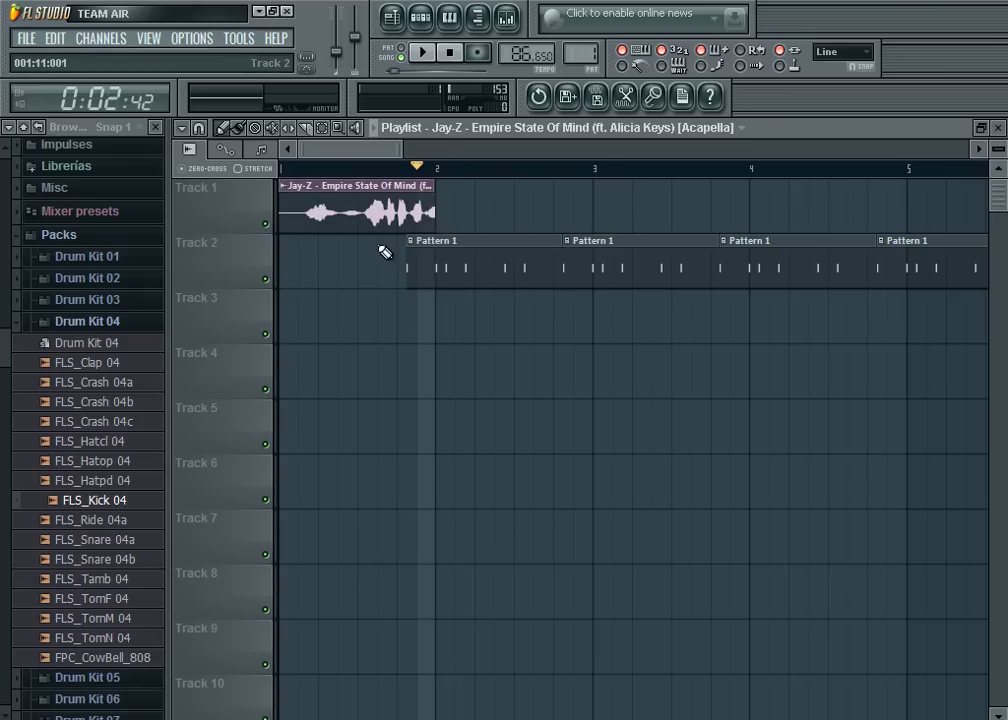
Step: Mute Track 2, and stretch the acapella clip to end at bar 3, playing the song to hear the slowed vocal
left_click(267, 279)
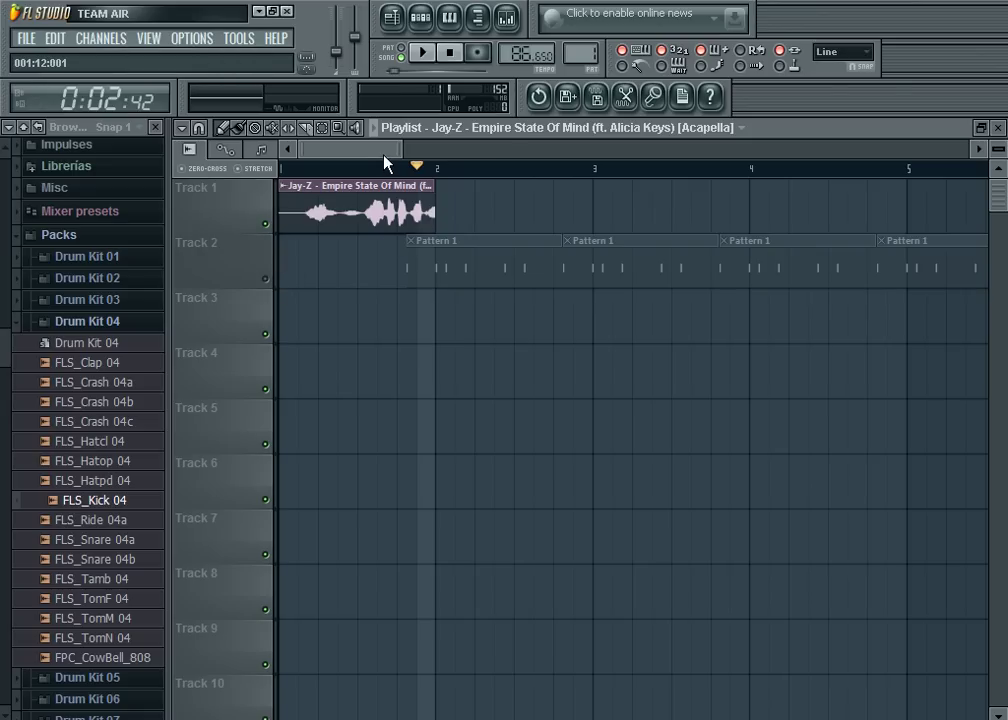
left_click_drag(437, 185, 586, 212)
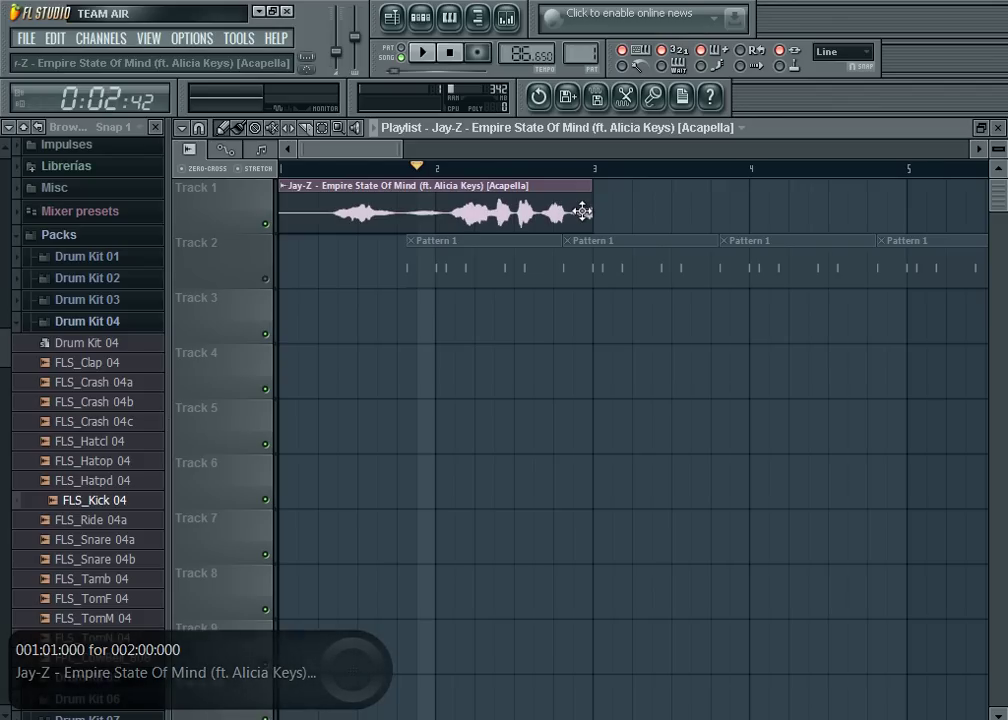
left_click(450, 52)
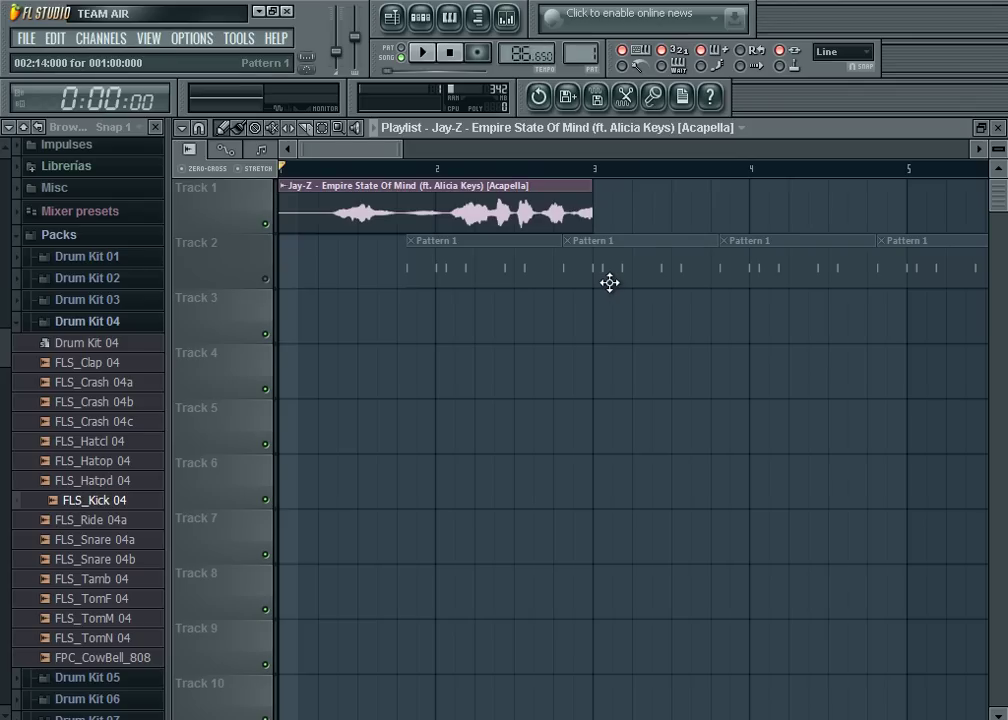
left_click(430, 53)
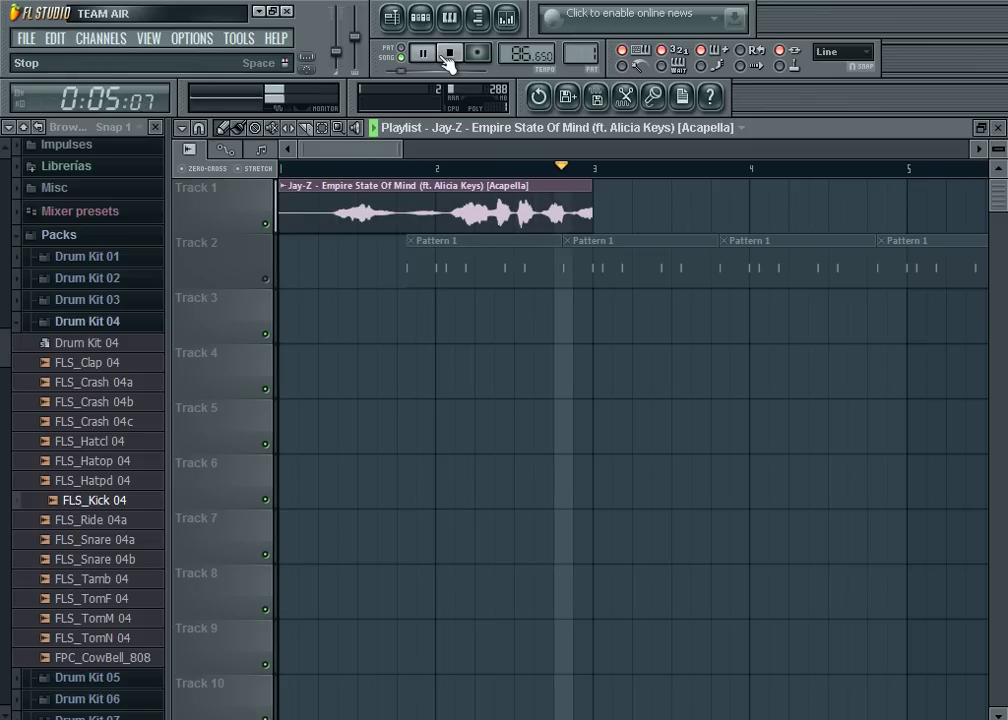
left_click(447, 58)
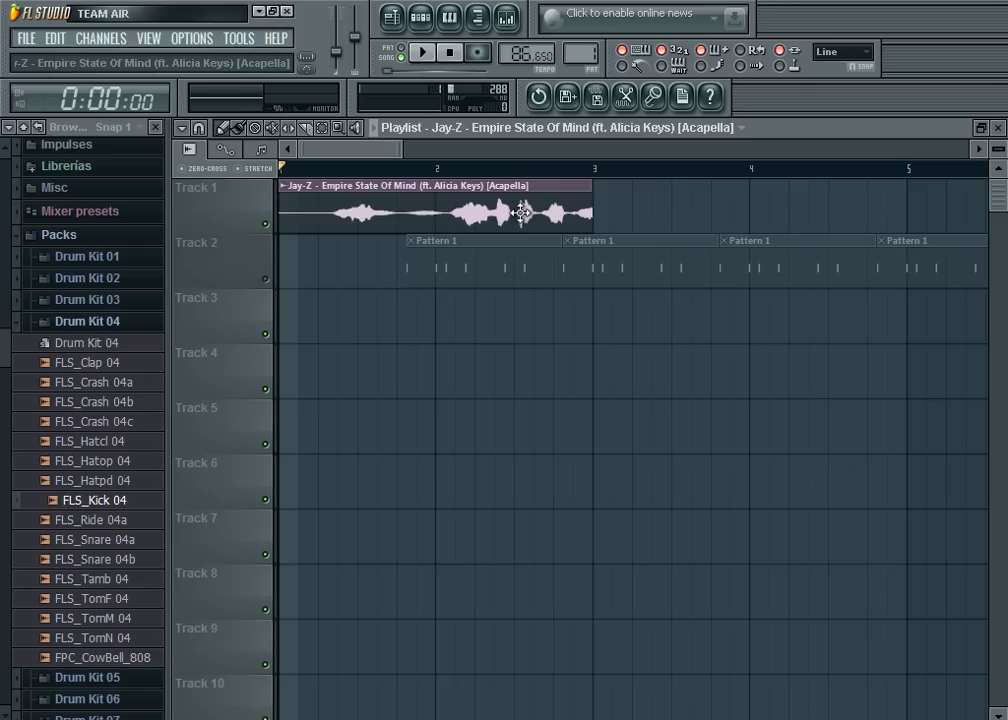
Step: Check the acapella's stretching method, and compress the clip to end a little past the middle of bar 1, auditioning the sped-up vocal
double_click(522, 213)
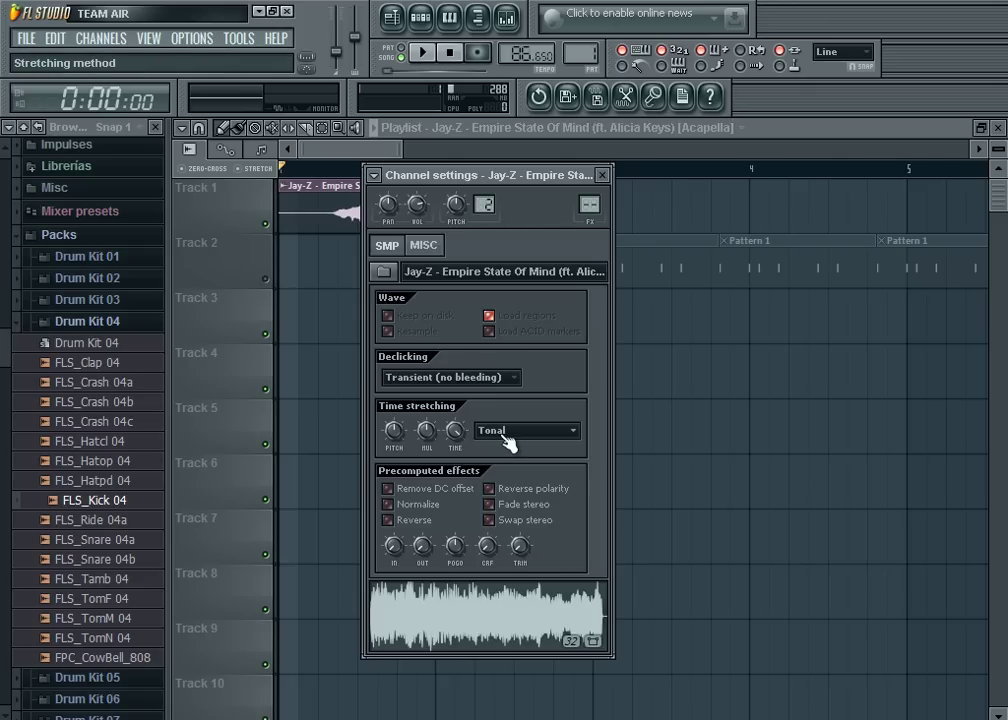
left_click(363, 153)
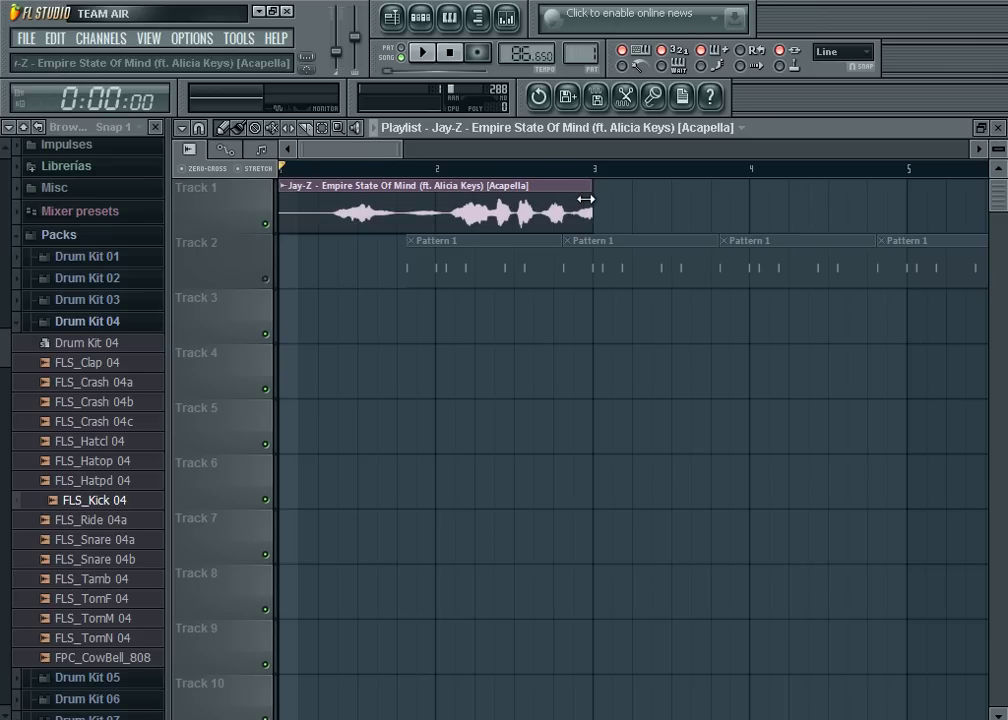
left_click_drag(585, 199, 373, 199)
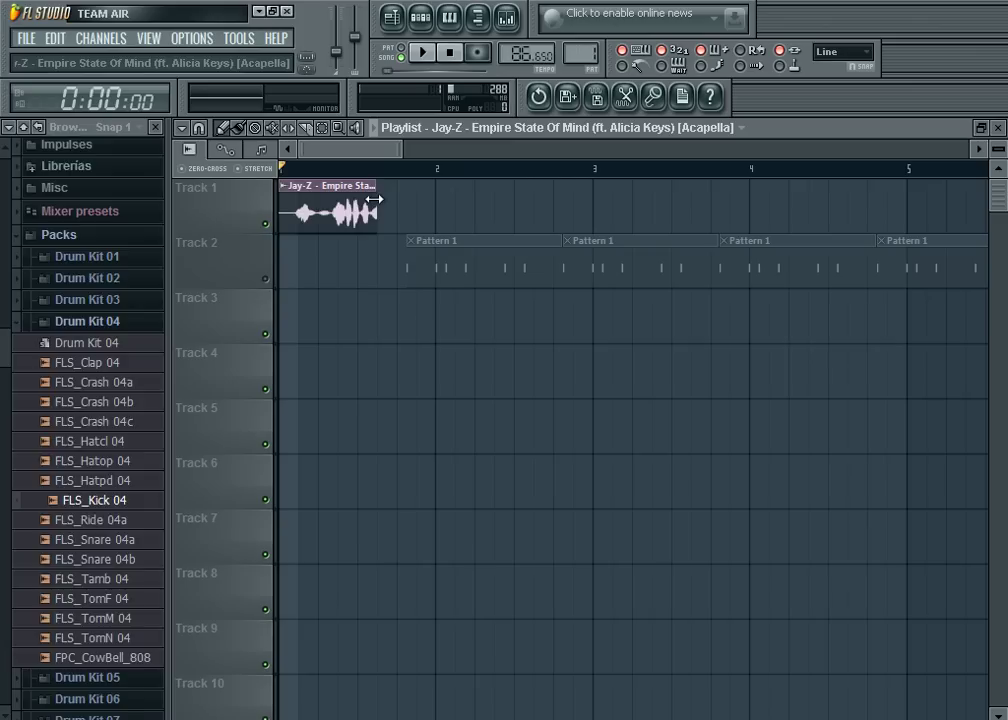
left_click(423, 53)
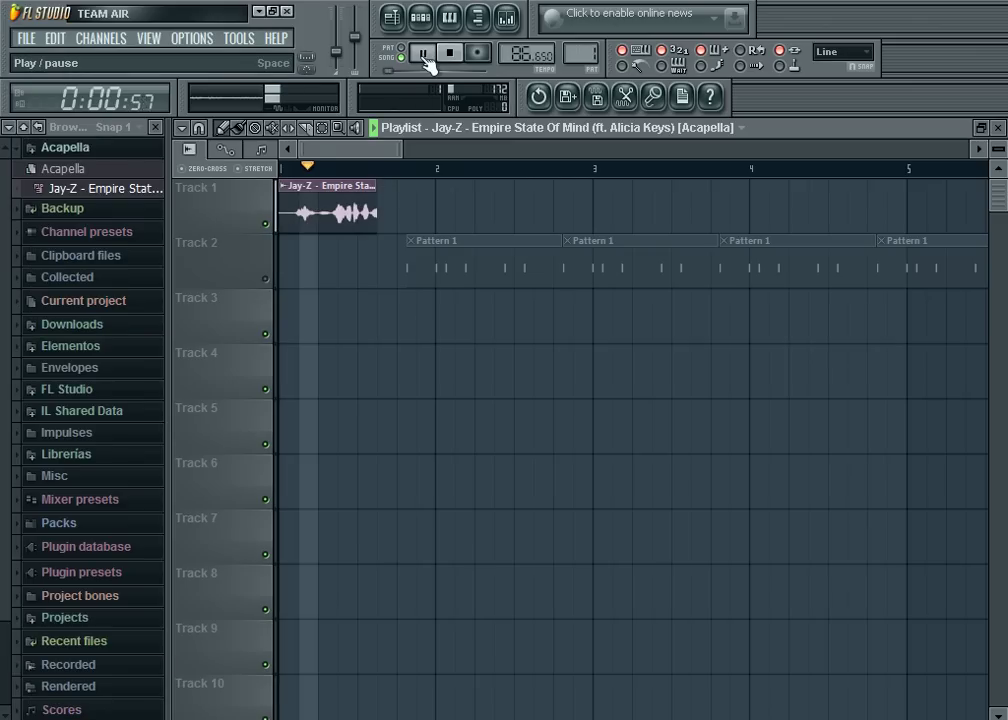
left_click(450, 55)
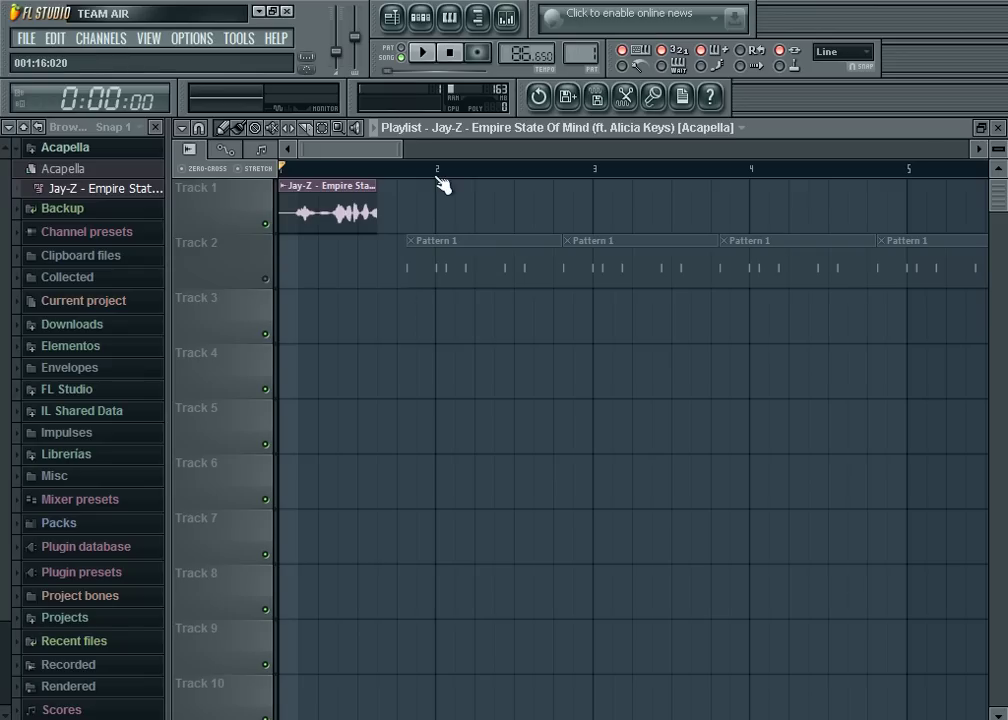
Step: Insert a Fruity Granulizer channel into Pattern 1 and load the Jay-Z Empire State Of Mind acapella as its sample
double_click(415, 137)
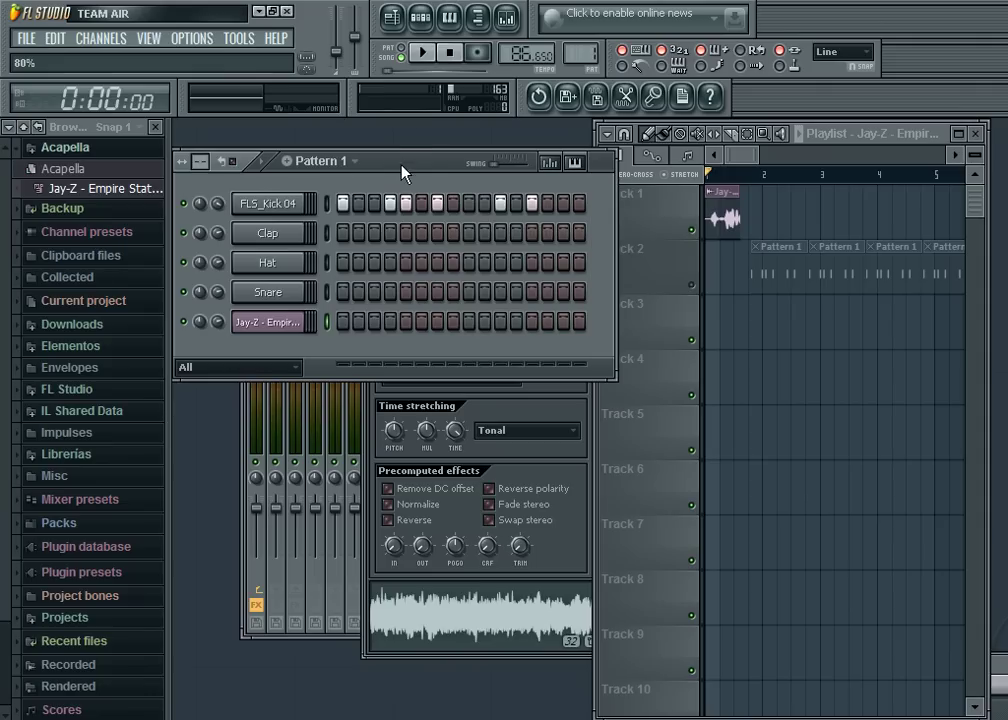
double_click(828, 135)
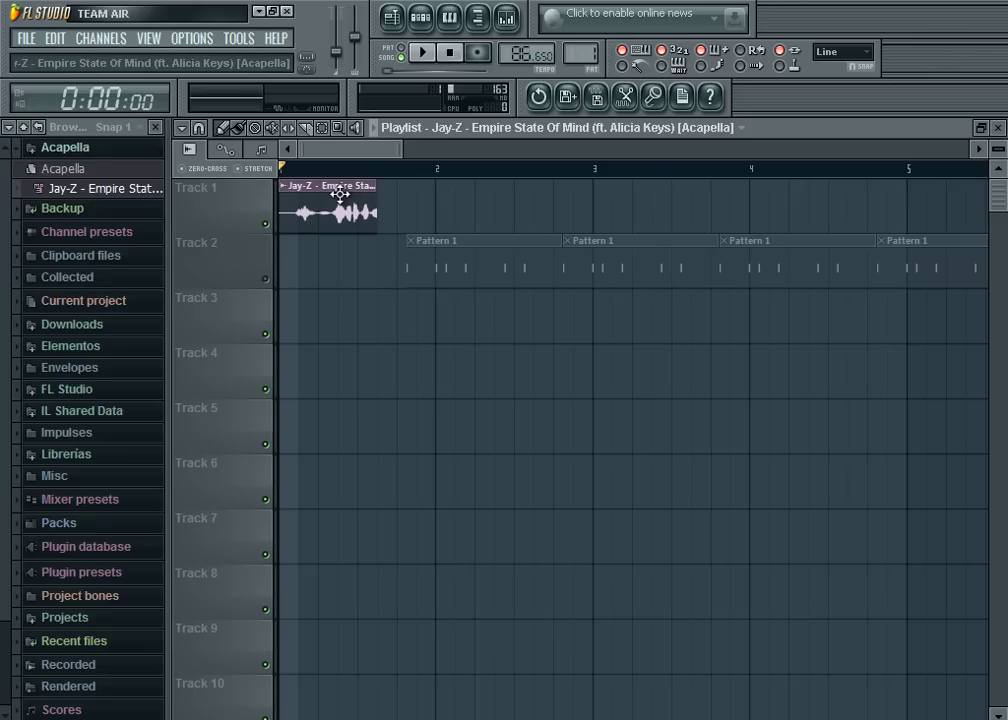
double_click(396, 128)
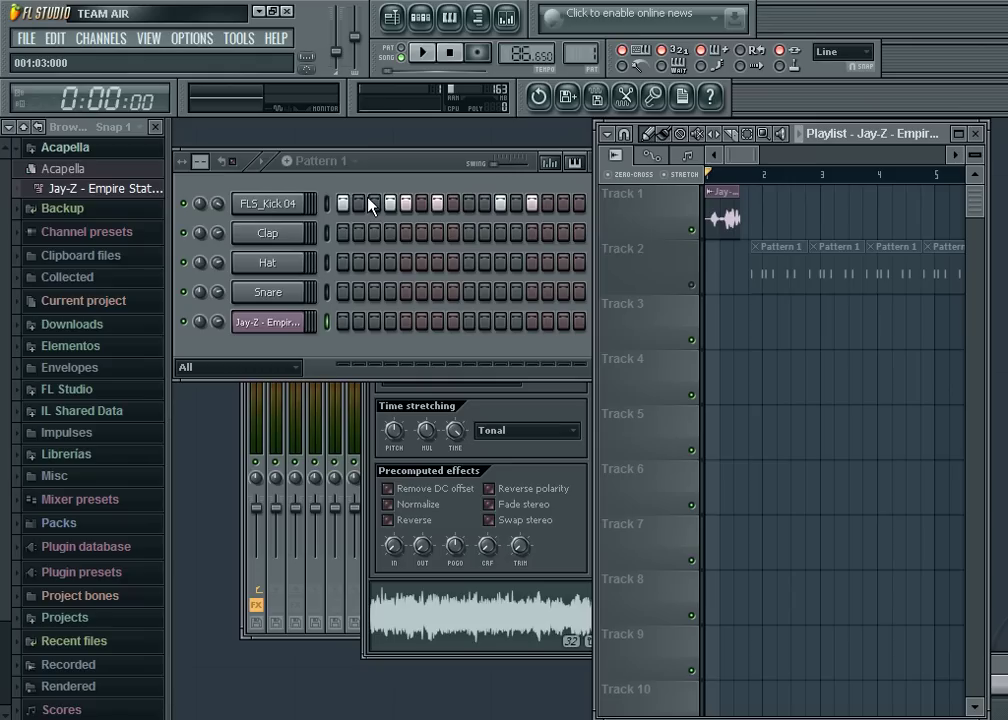
right_click(291, 204)
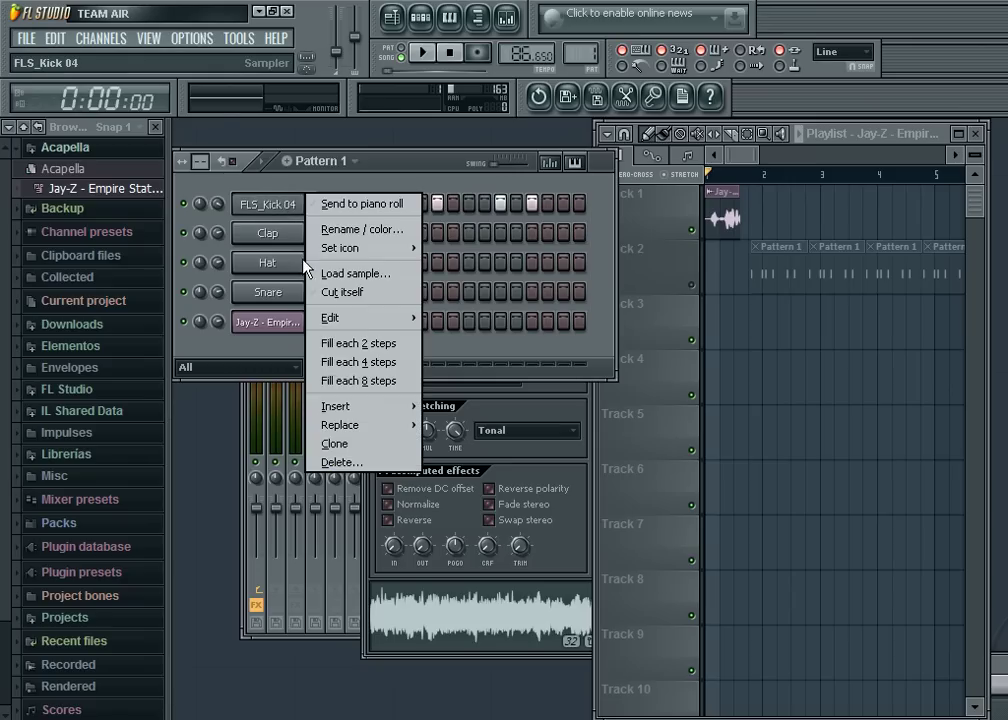
mouse_move(339, 408)
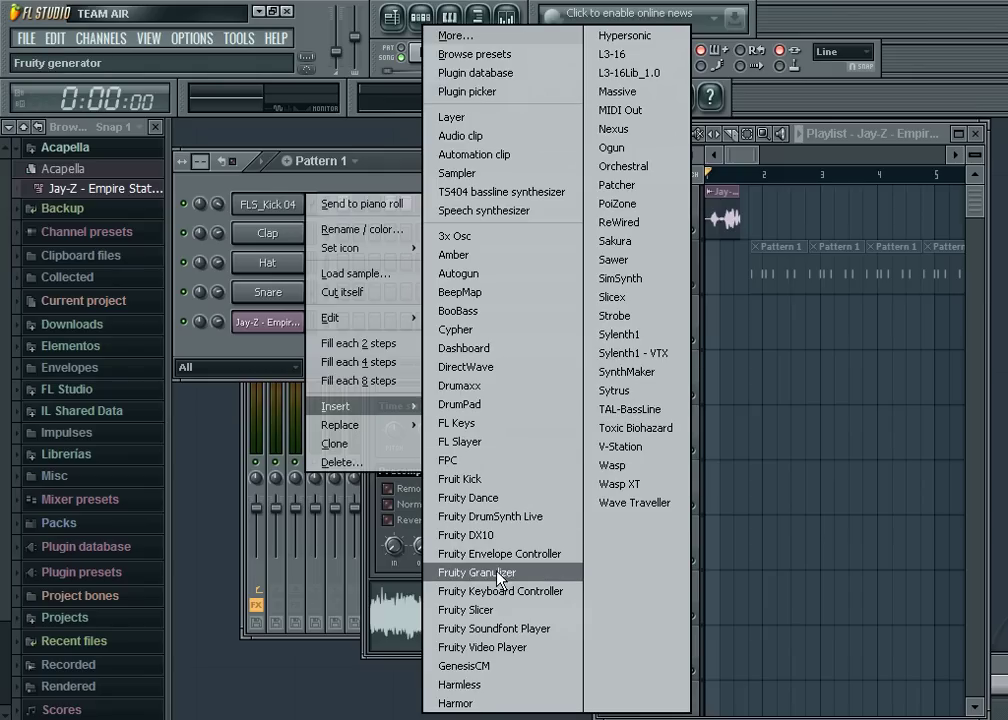
left_click(461, 574)
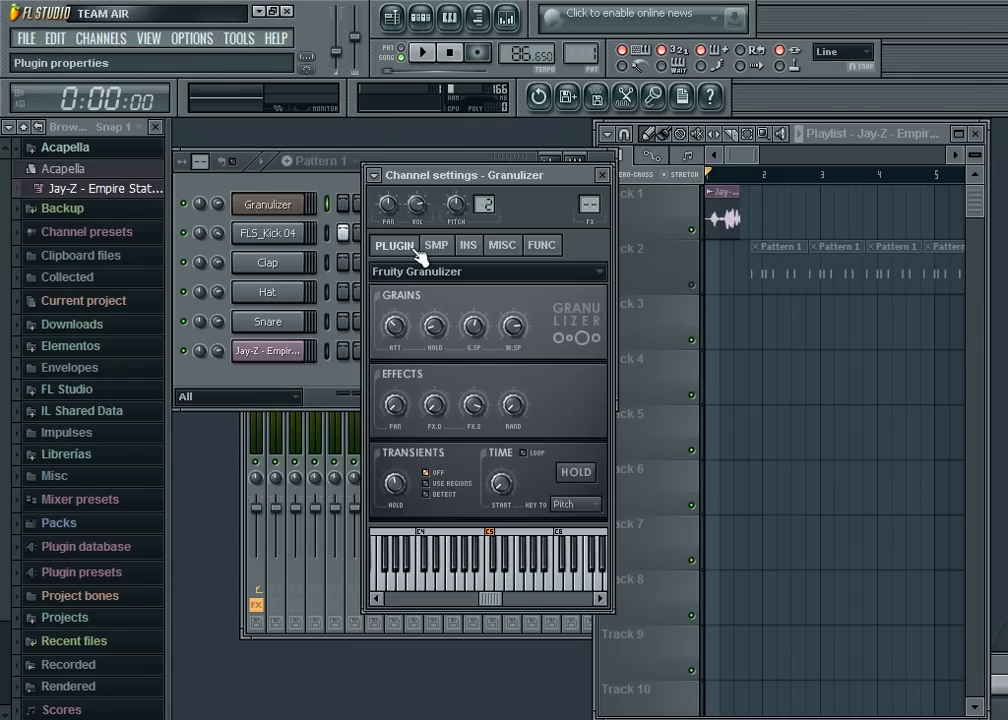
left_click(447, 257)
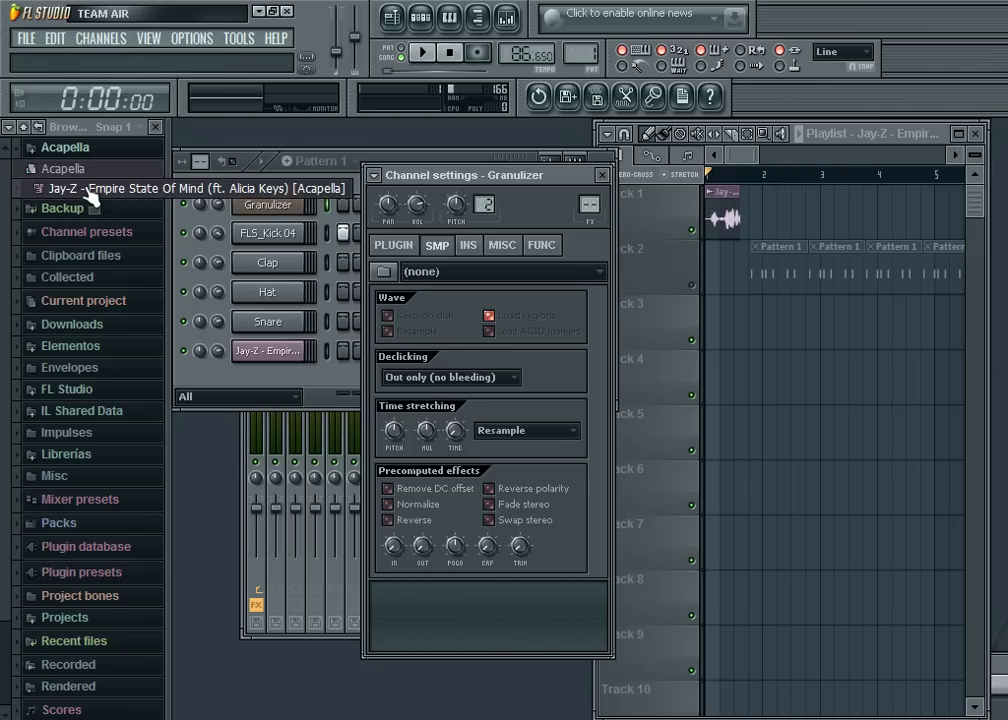
left_click_drag(90, 193, 425, 614)
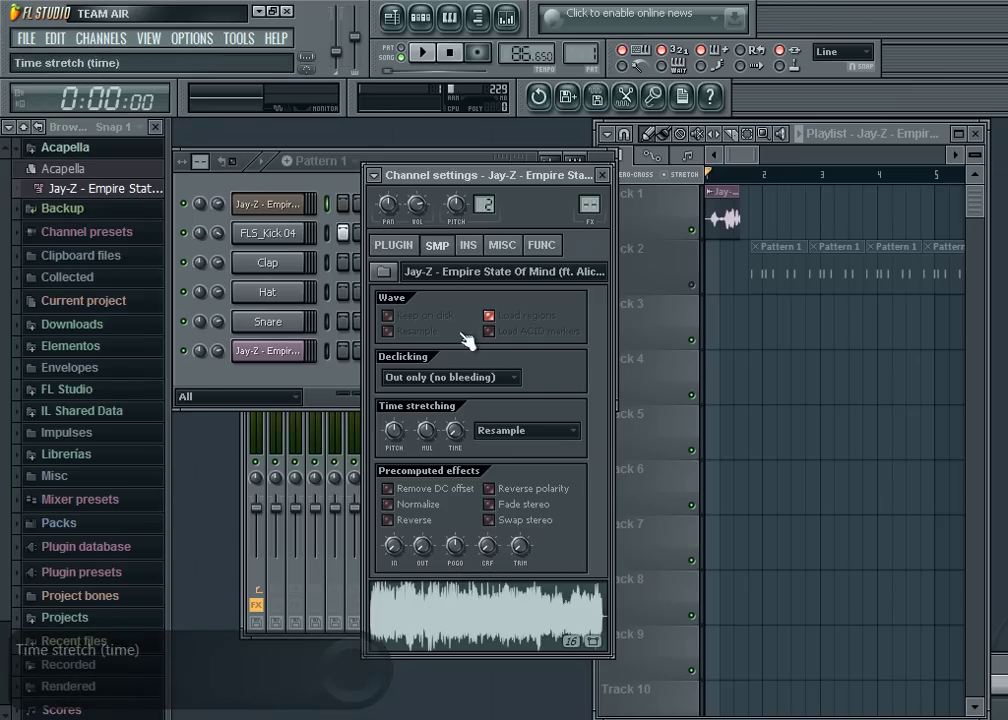
Step: Audition the acapella in Fruity Granulizer at C5 and about an octave higher, and return to the maximized playlist
left_click(410, 249)
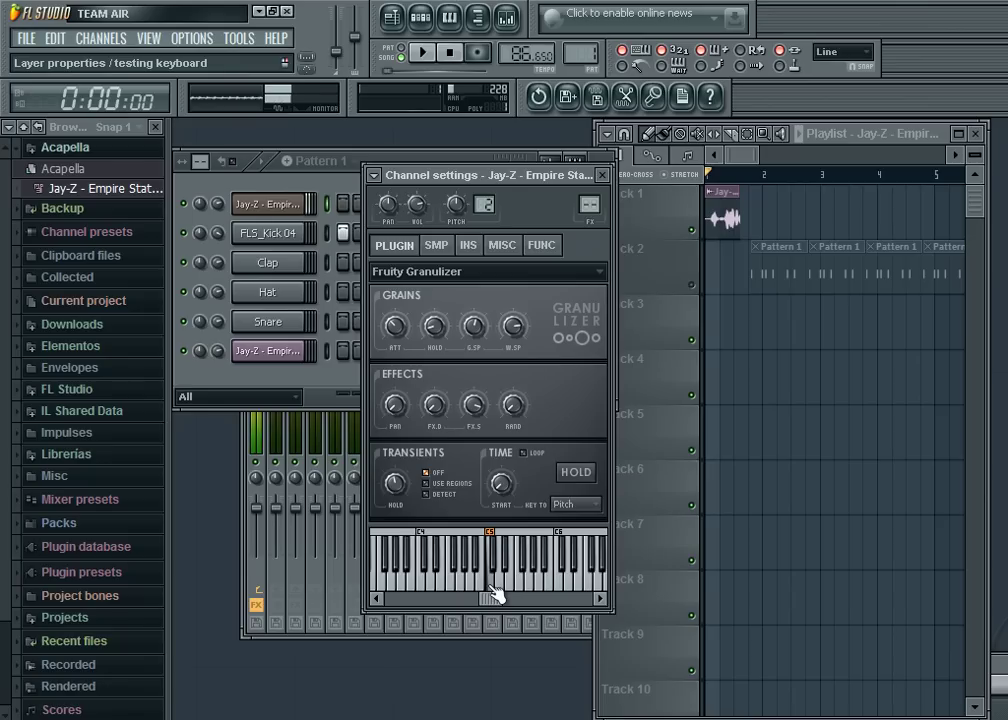
left_click(563, 593)
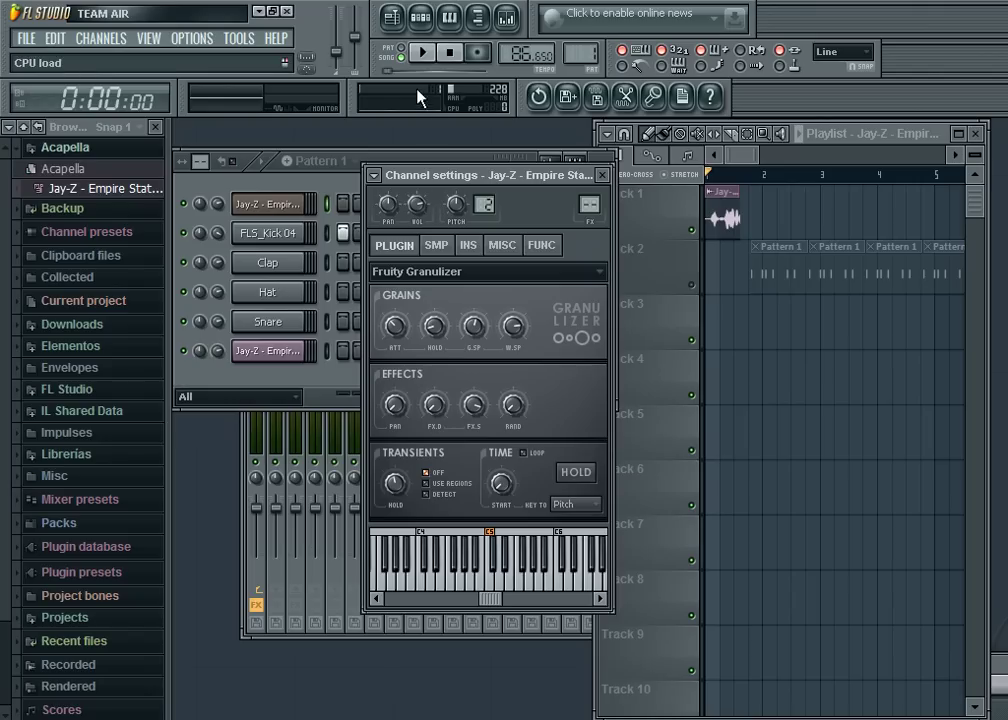
left_click(434, 163)
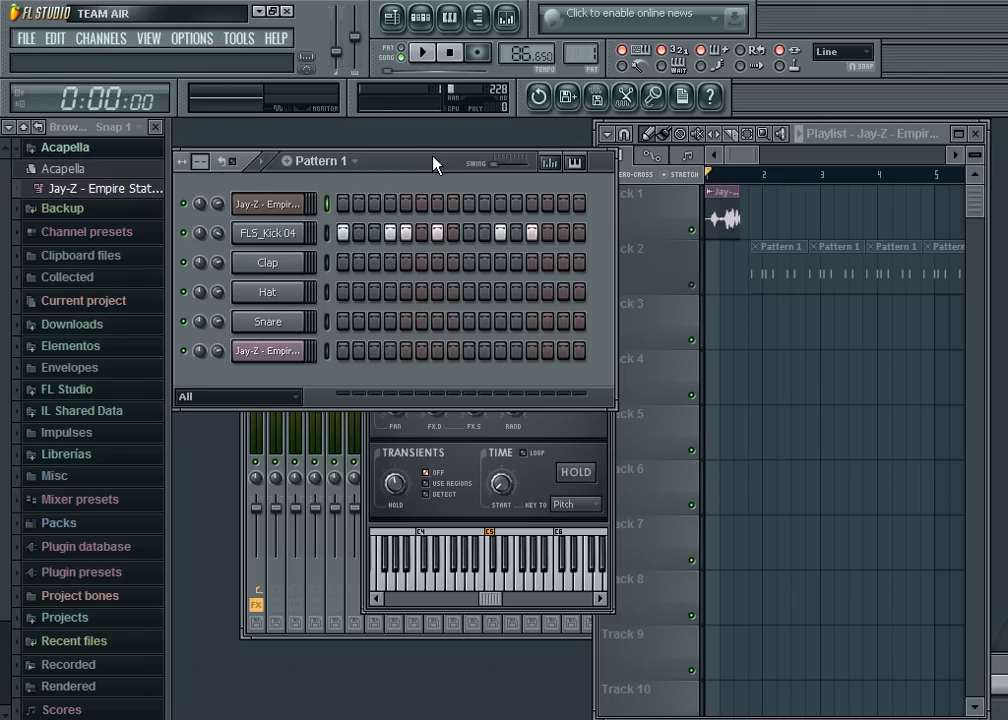
double_click(819, 131)
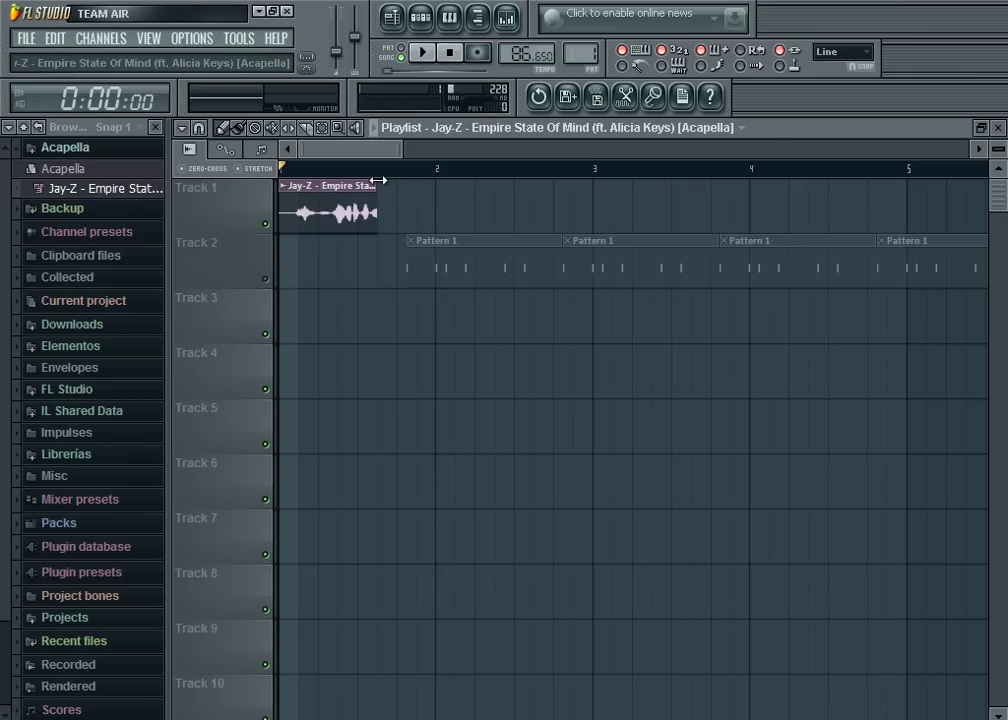
Step: Stretch the acapella clip on Track 1 back out to end with the last Pattern 1 clip in bar 13, and reduce Track 2's height
left_click_drag(378, 181, 436, 182)
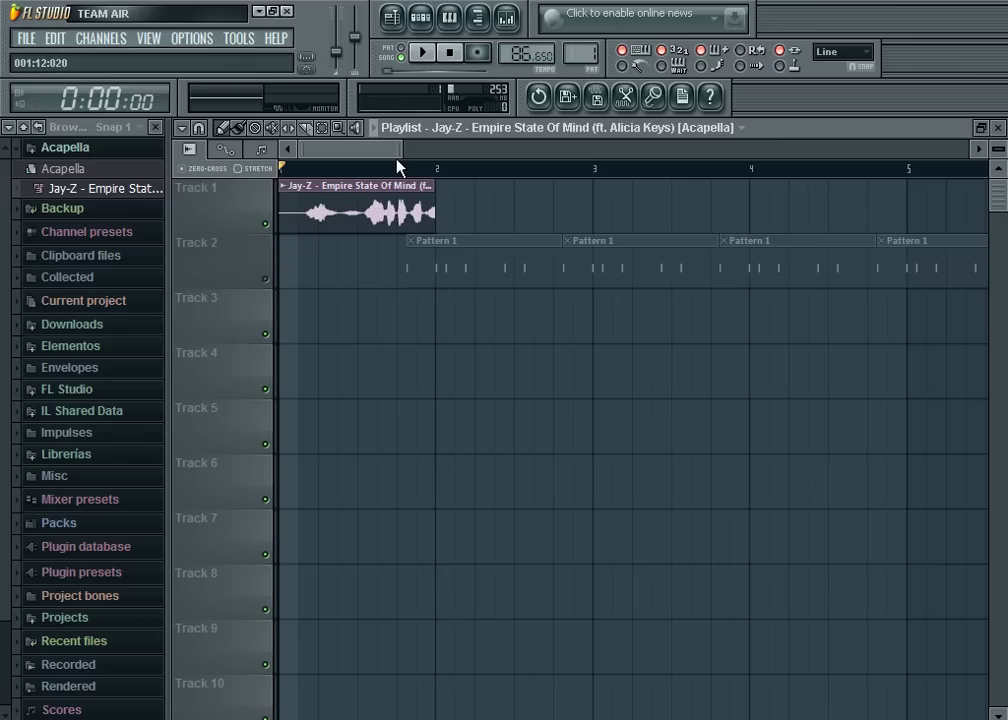
scroll(518, 152, "down", 3)
left_click_drag(331, 189, 916, 199)
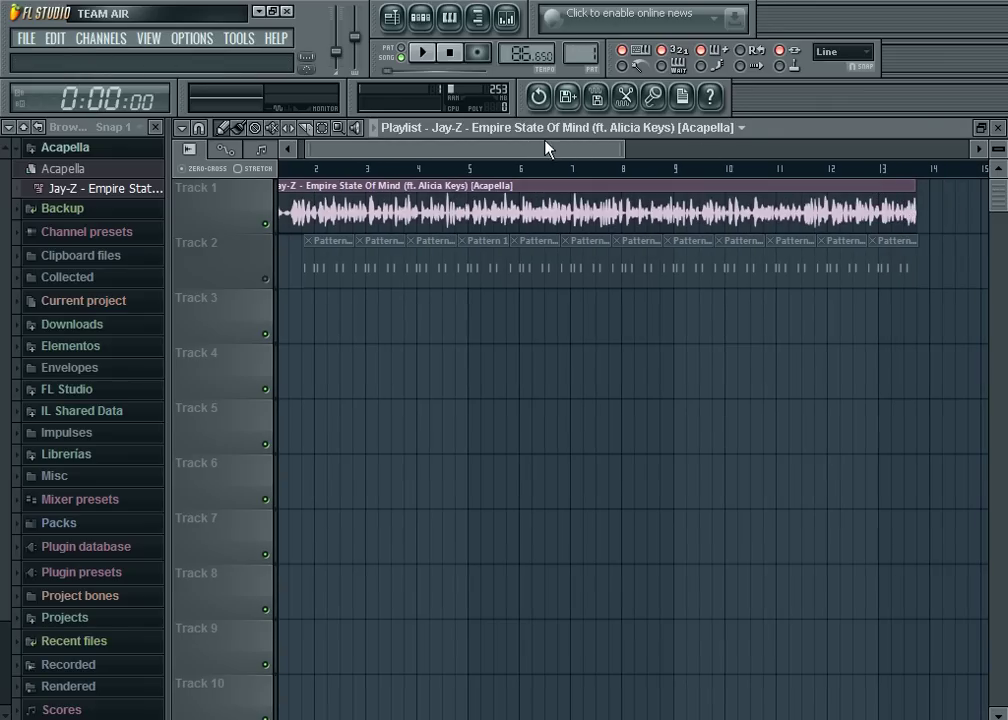
left_click_drag(545, 148, 539, 148)
scroll(256, 286, "down", 3)
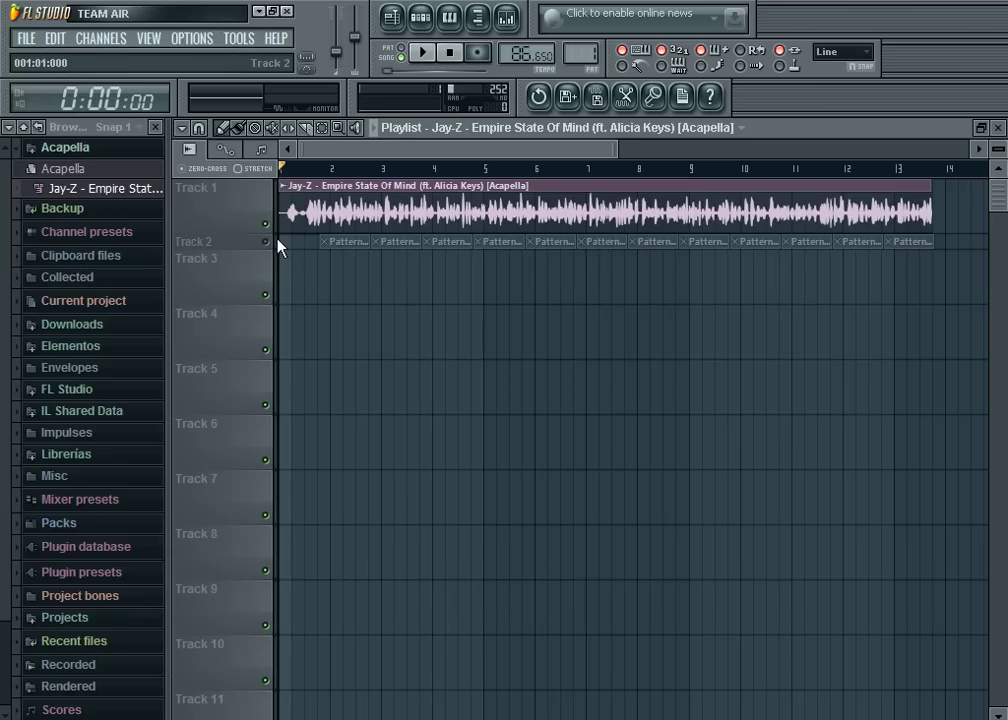
Step: Unmute Track 2 and create an automation clip for the project tempo on Track 3
key("F6")
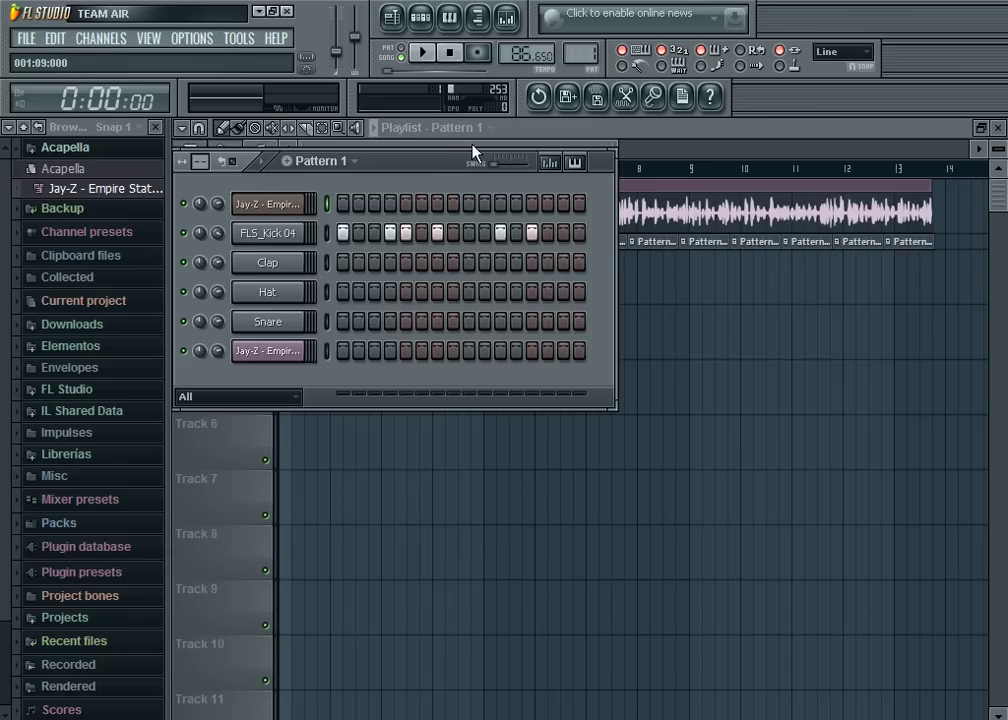
key("F6")
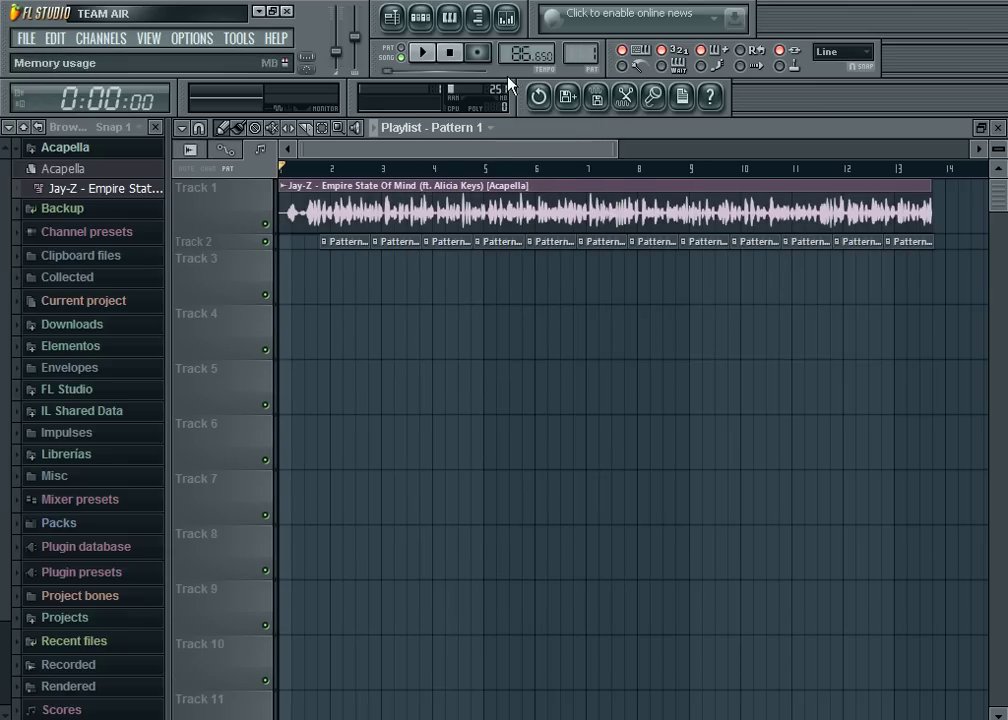
right_click(527, 55)
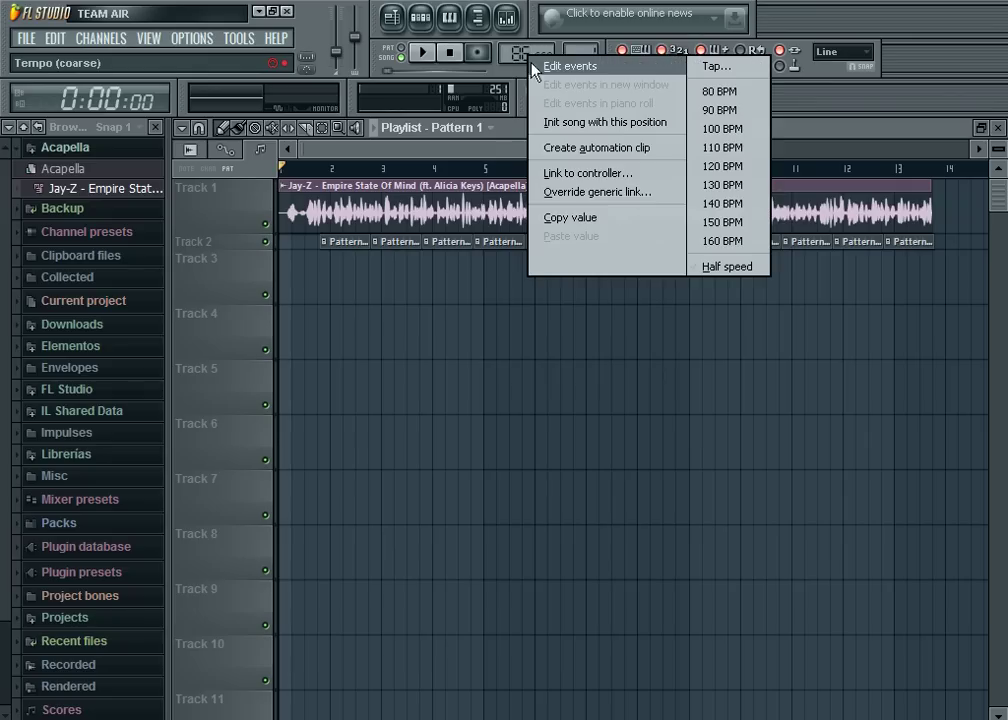
left_click(655, 147)
left_click_drag(615, 150, 422, 150)
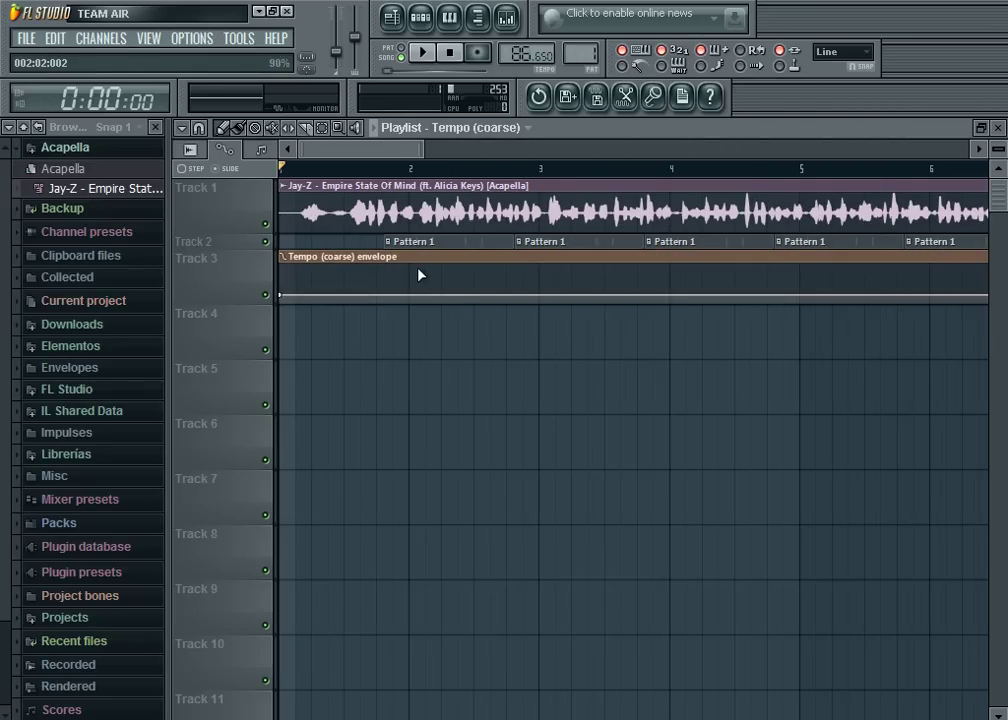
Step: Add six points to the tempo envelope between bar 2 and just past bar 3, alternating high and low and ending in a vertical jump
left_click(425, 268)
left_click(441, 298)
left_click(490, 274)
left_click(539, 296)
left_click(571, 290)
left_click(571, 266)
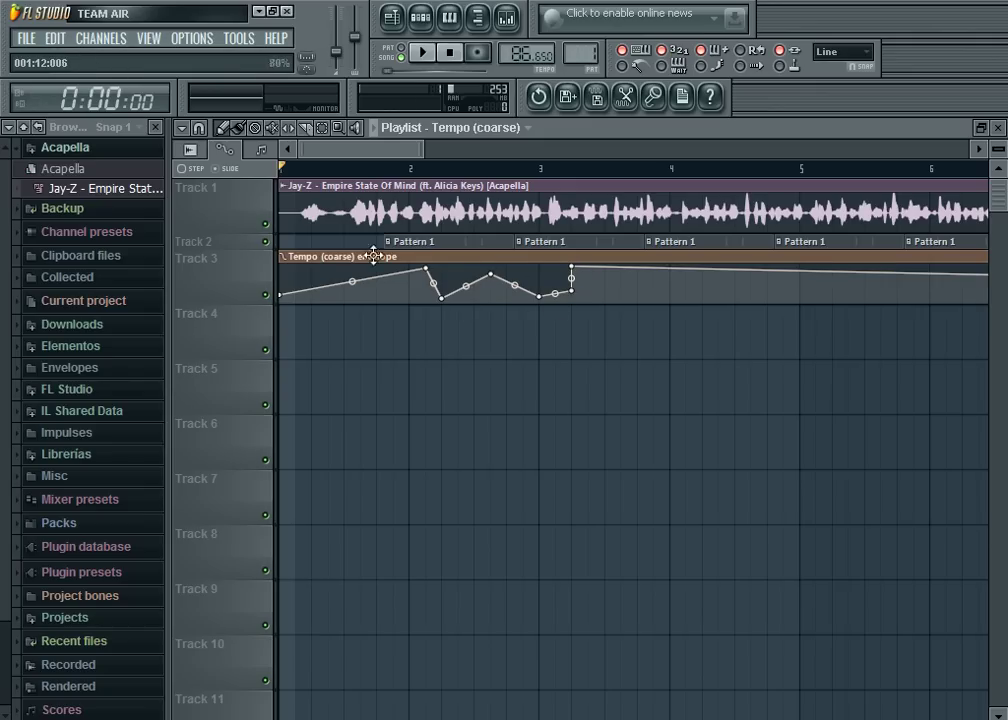
Step: Play the song into bar 5 to hear the acapella follow the tempo automation, and show the whole arrangement
left_click(434, 54)
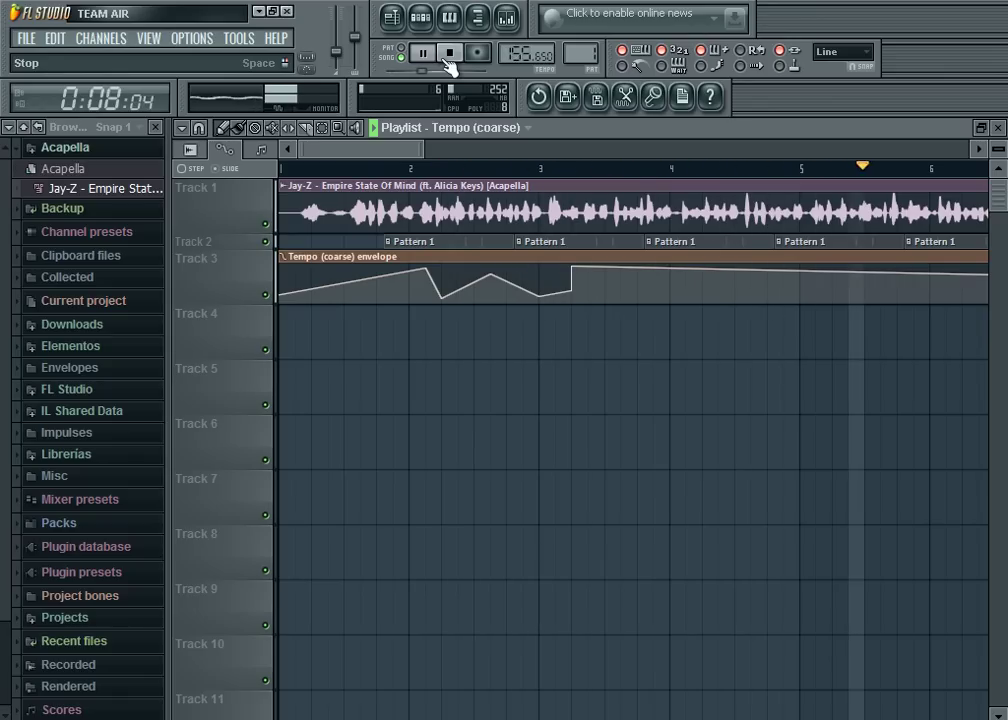
left_click(448, 55)
left_click_drag(419, 147, 716, 148)
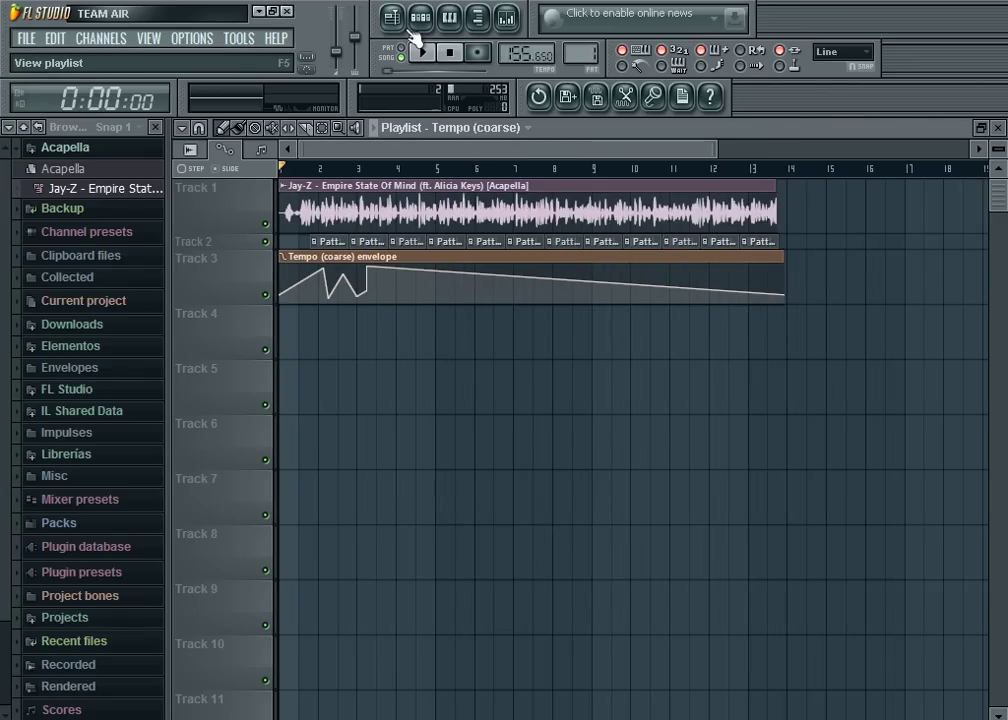
Step: Check the acapella clip's time stretching method, and replay the opening of the song with the tempo automation
double_click(481, 198)
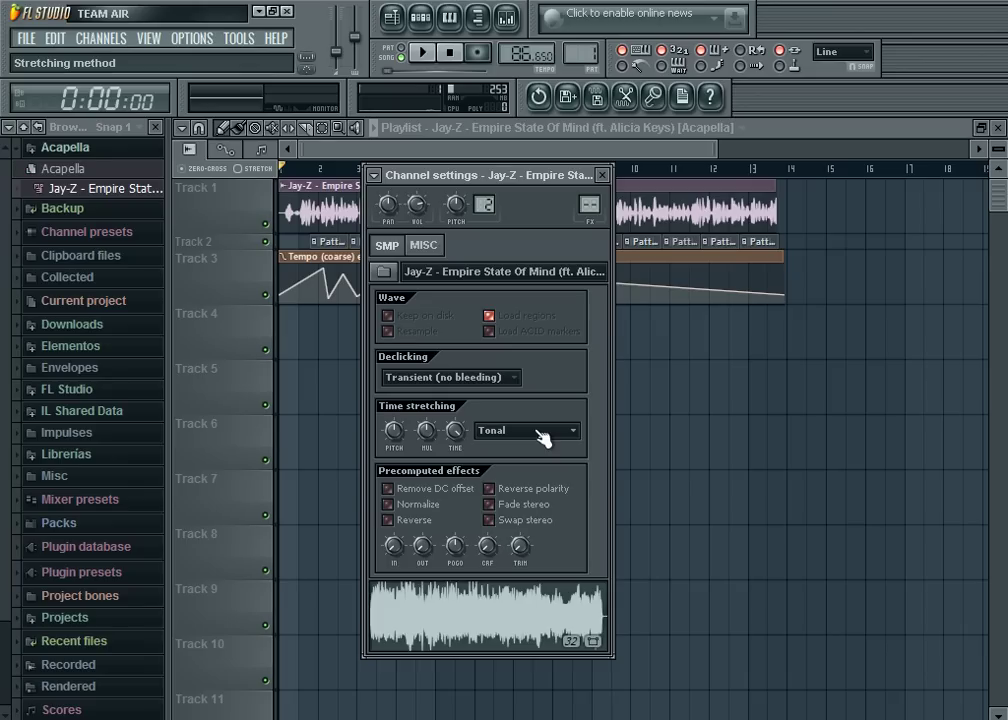
key("Escape")
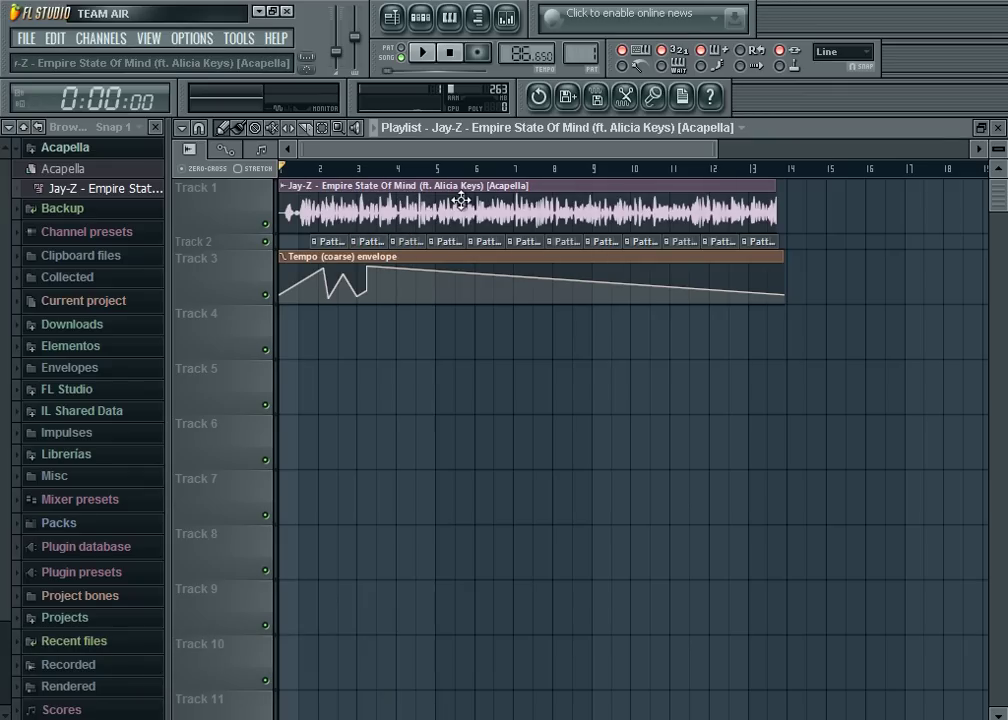
left_click_drag(704, 160, 438, 183)
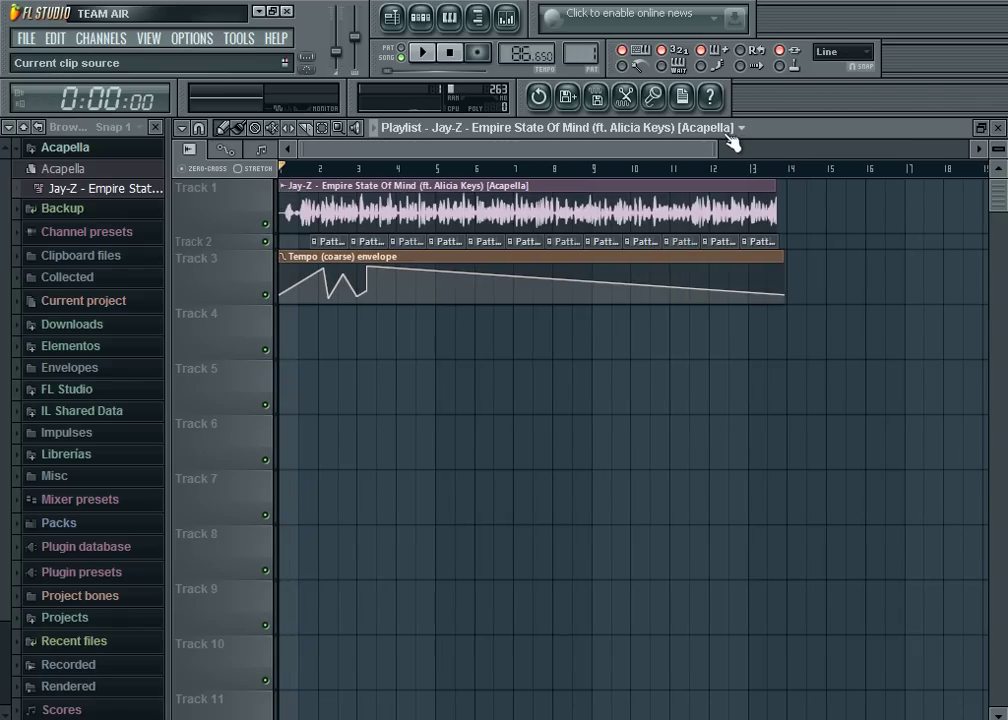
scroll(475, 254, "up", 2)
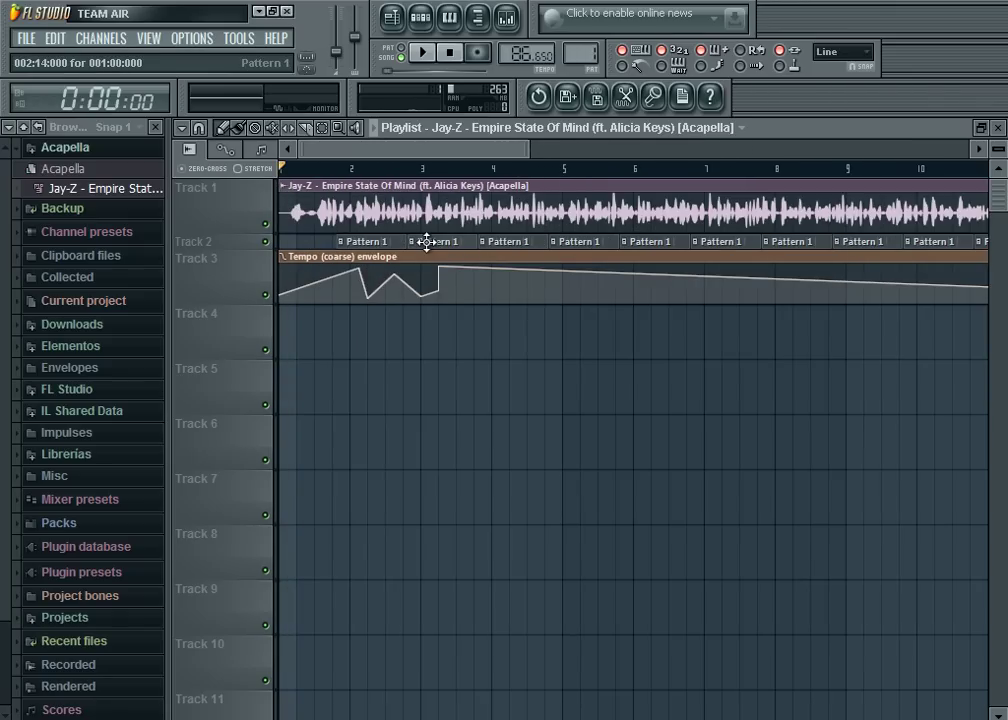
left_click(431, 60)
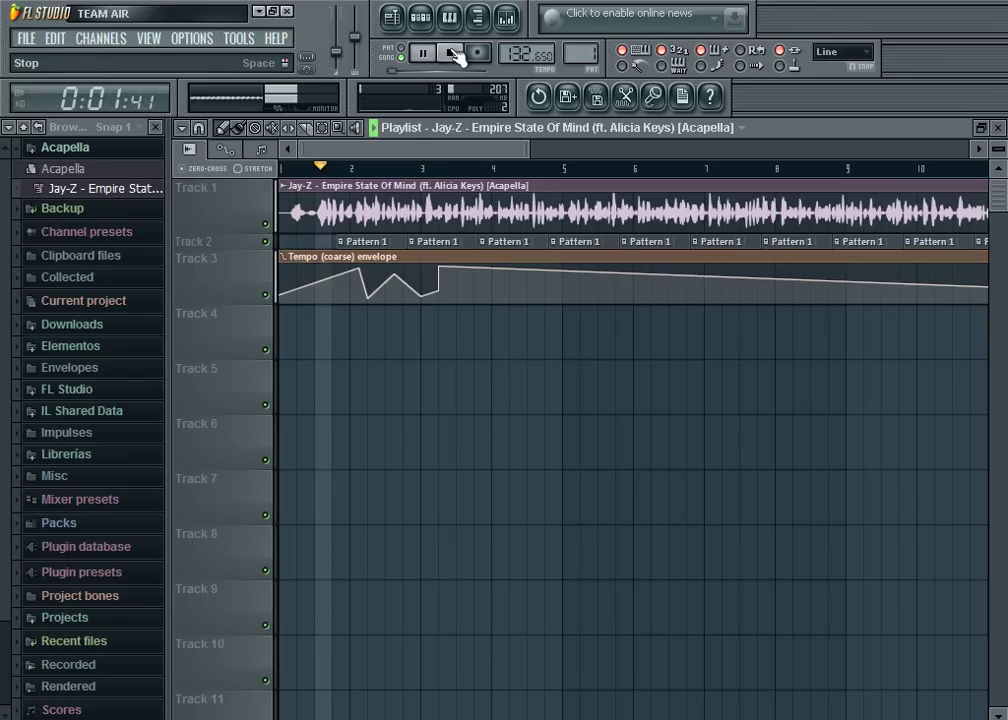
left_click(455, 55)
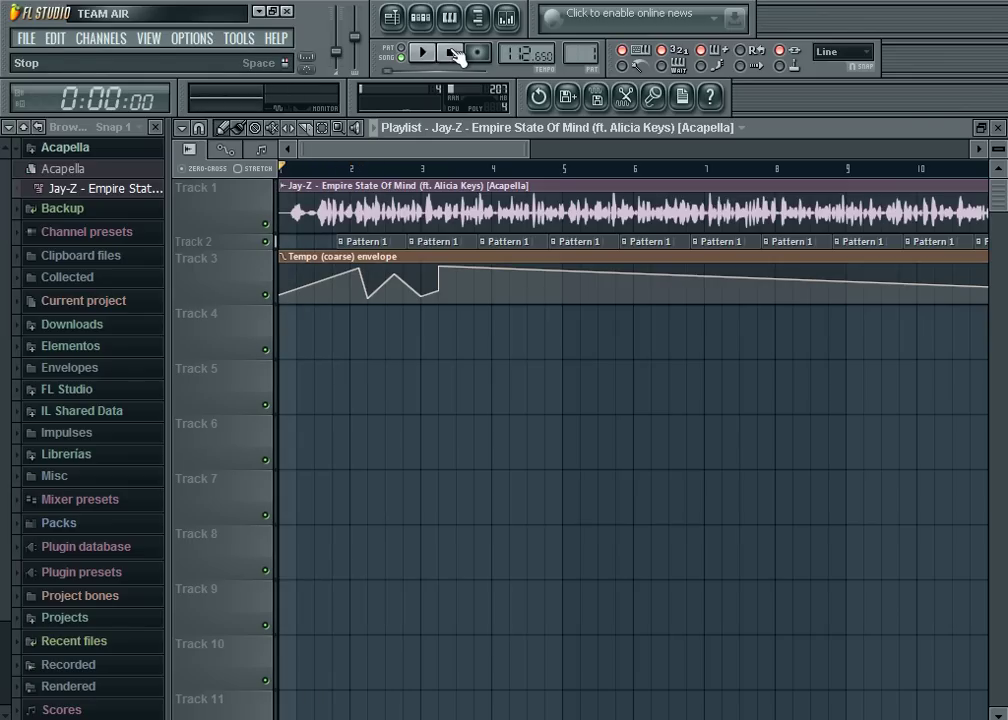
Step: Restore the playlist to a smaller window, mute Track 1, select the Fruity Granulizer channel and switch to Pattern 2
double_click(398, 130)
left_click(416, 164)
left_click(640, 224)
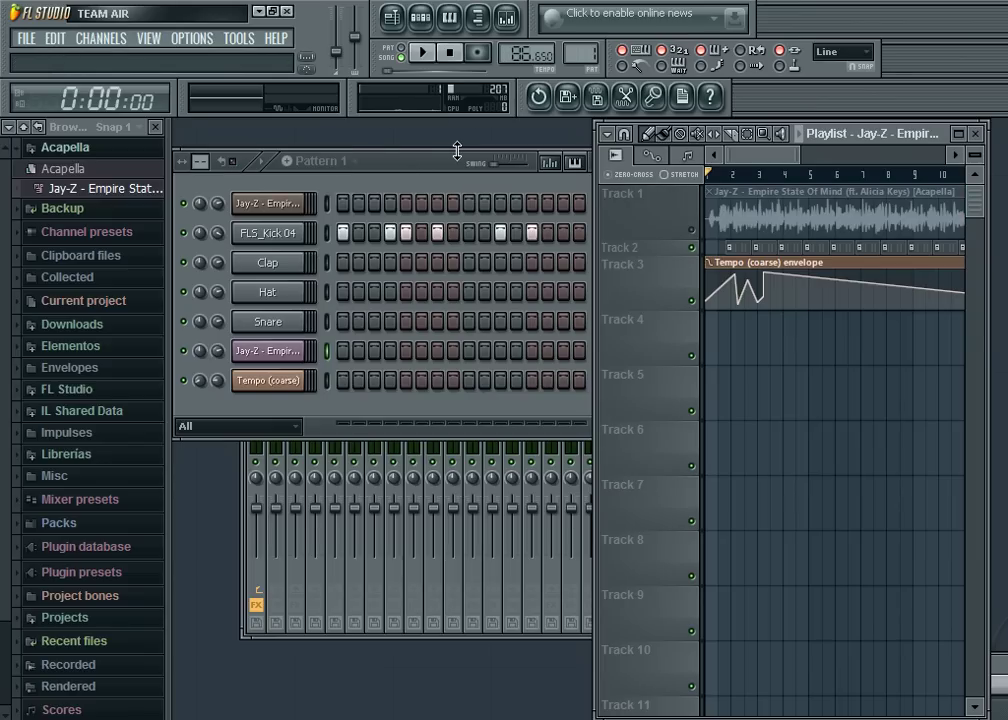
left_click(267, 207)
left_click(324, 160)
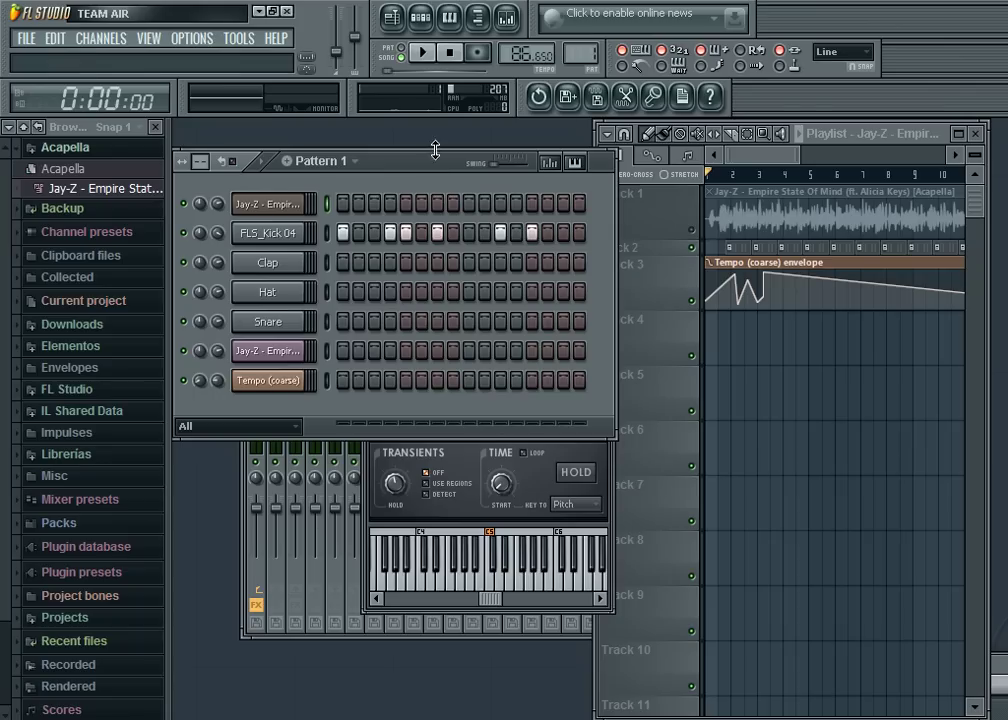
scroll(320, 160, "up", 1)
Step: Draw a C5 note from bar 1 to bar 9 in the Granulizer channel's piano roll for Pattern 2
right_click(299, 212)
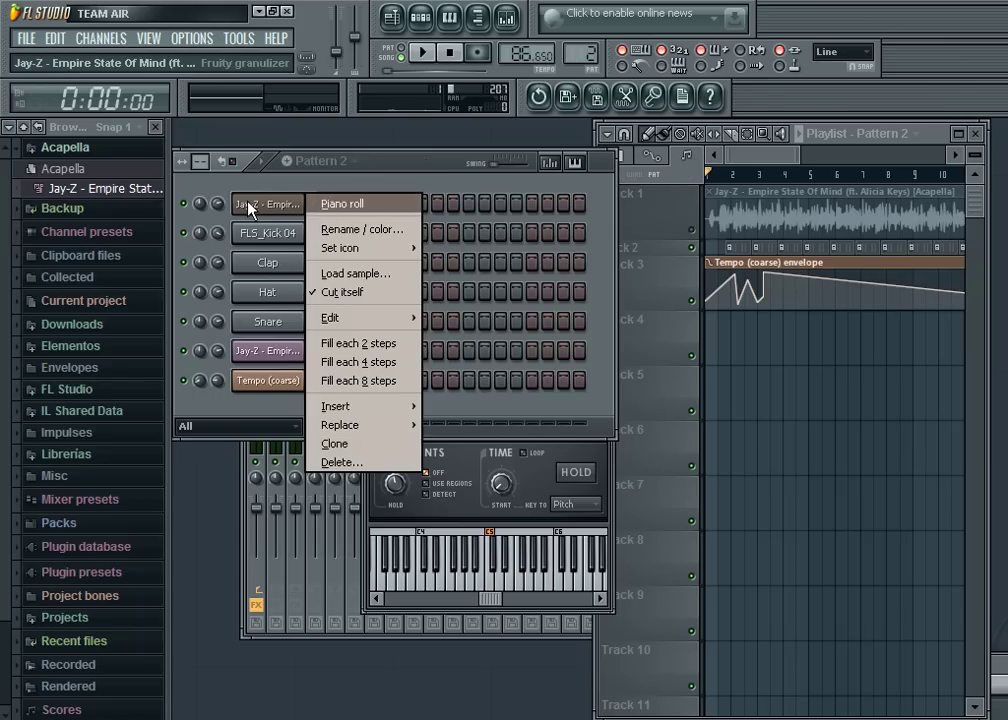
left_click(262, 206)
right_click(245, 201)
left_click(338, 207)
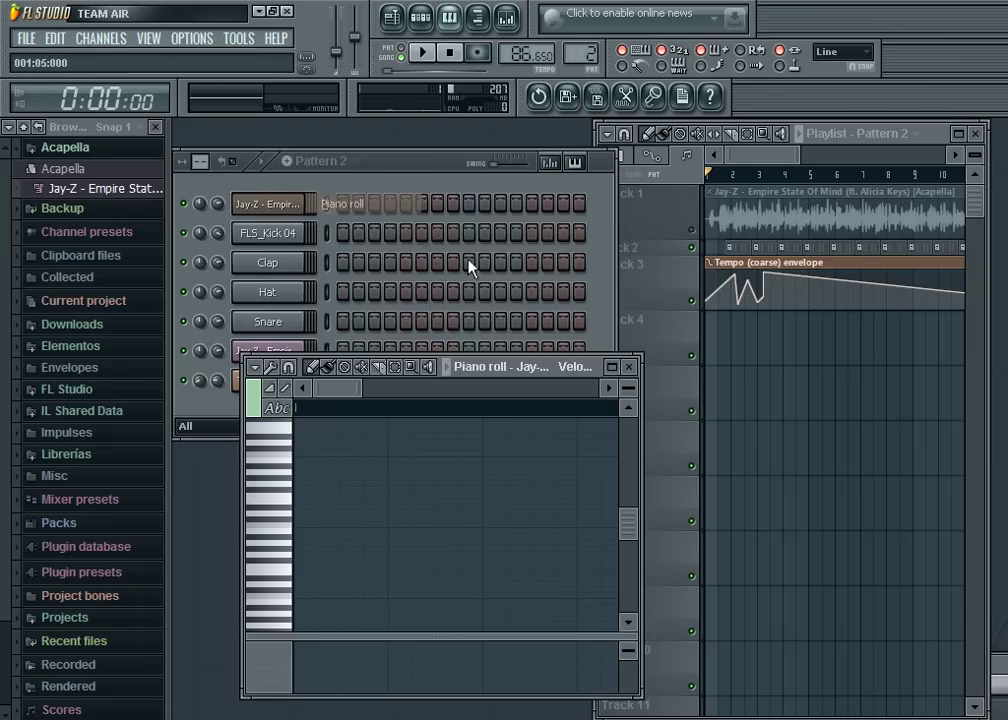
double_click(479, 367)
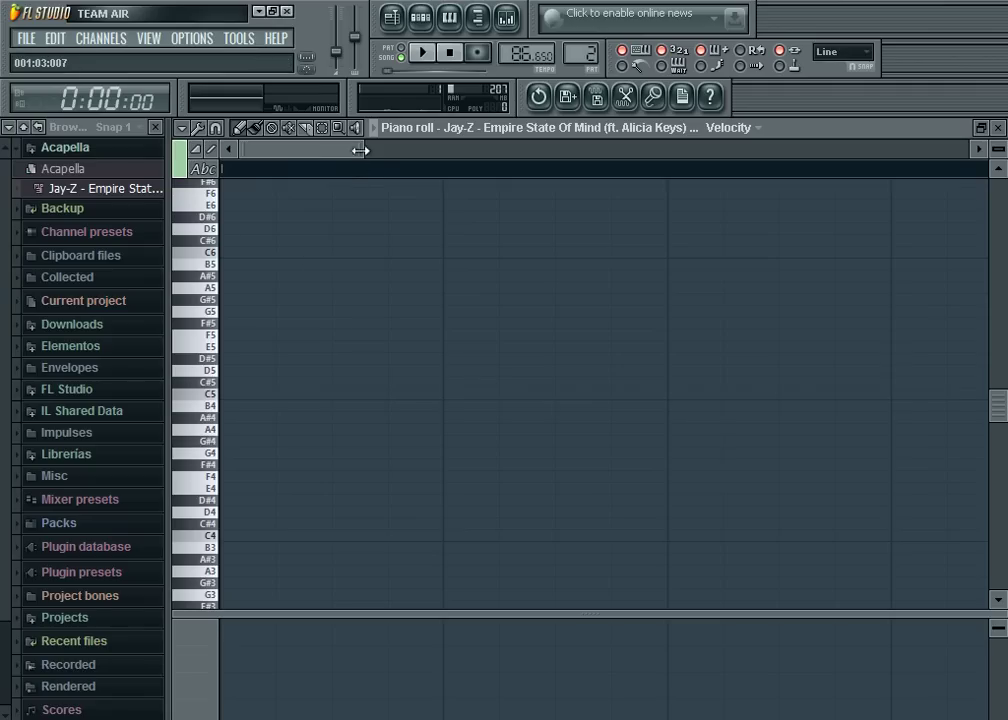
left_click_drag(359, 150, 785, 198)
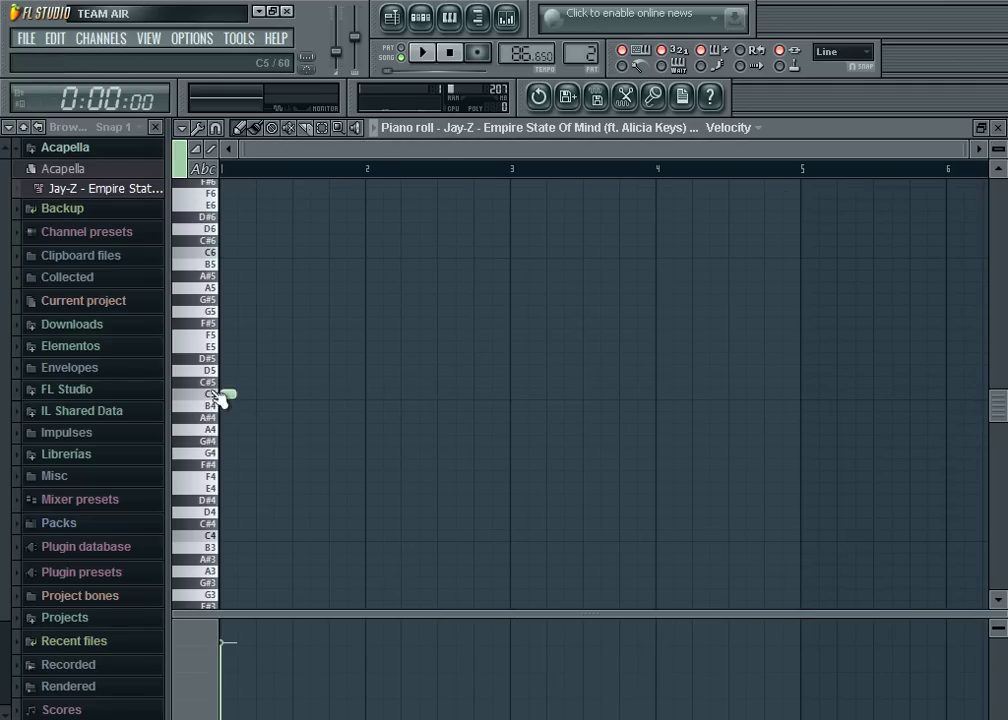
left_click_drag(237, 398, 914, 352)
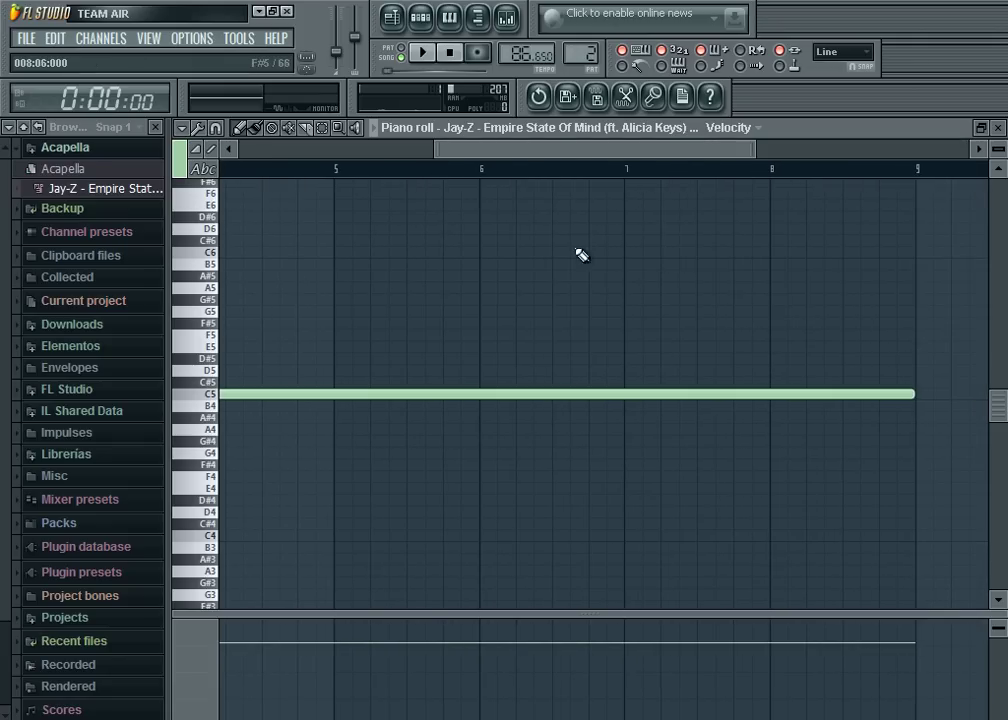
Step: Play Pattern 2 on its own in pattern mode, and restore the piano roll to a smaller window
left_click(404, 57)
key("space")
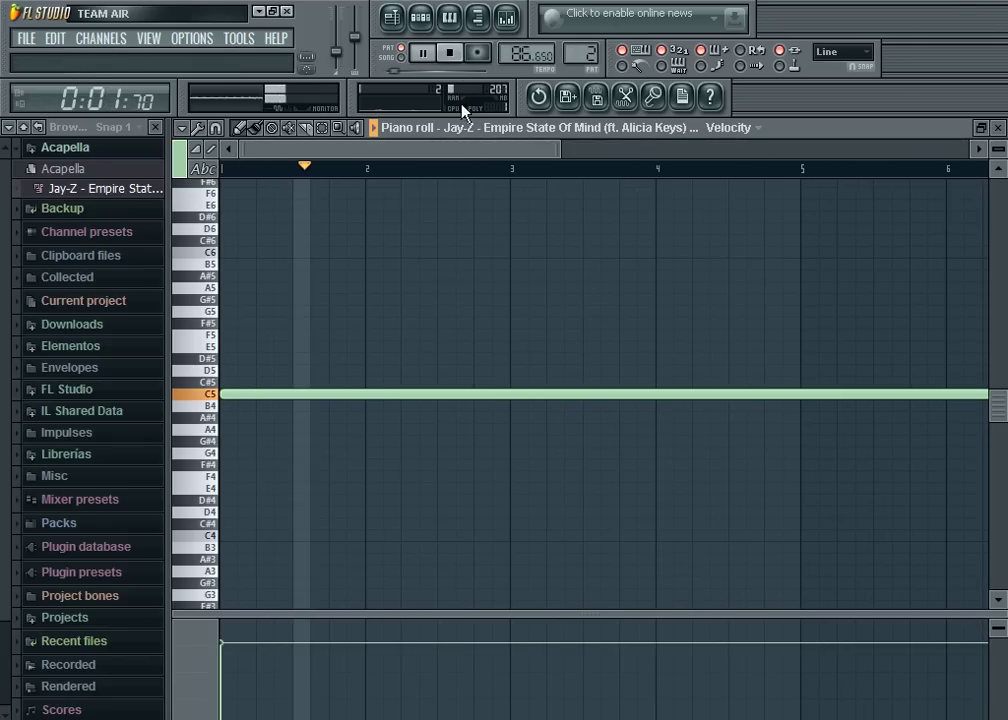
left_click(449, 53)
double_click(423, 128)
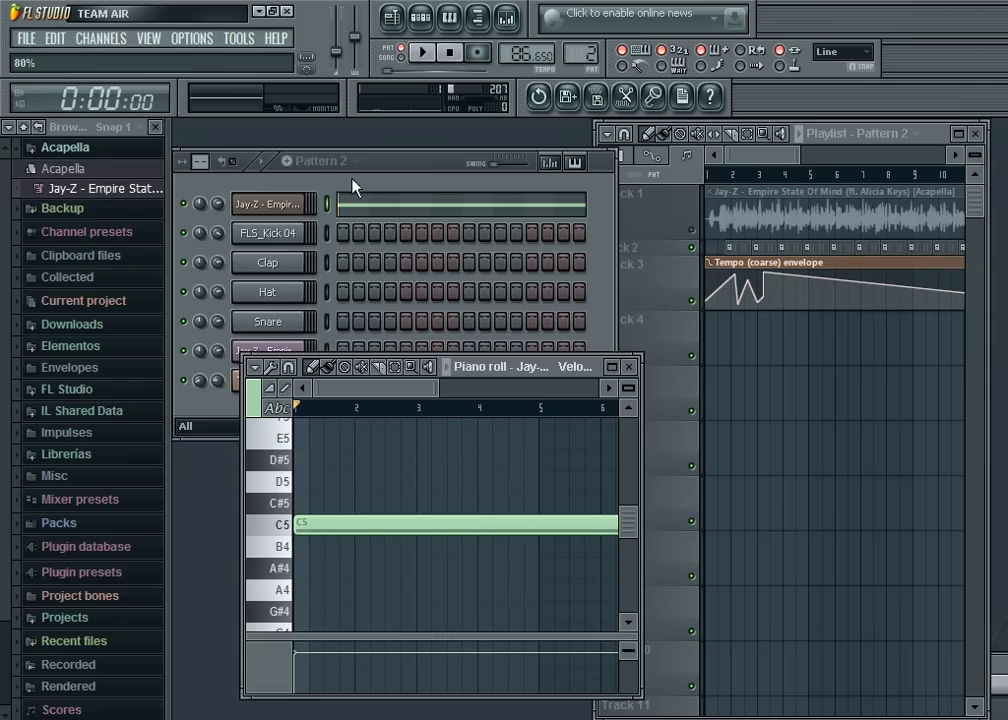
Step: Autodetect the stretch time of the Granulizer channel's sample, assigning it the project tempo of 86.65
left_click(265, 206)
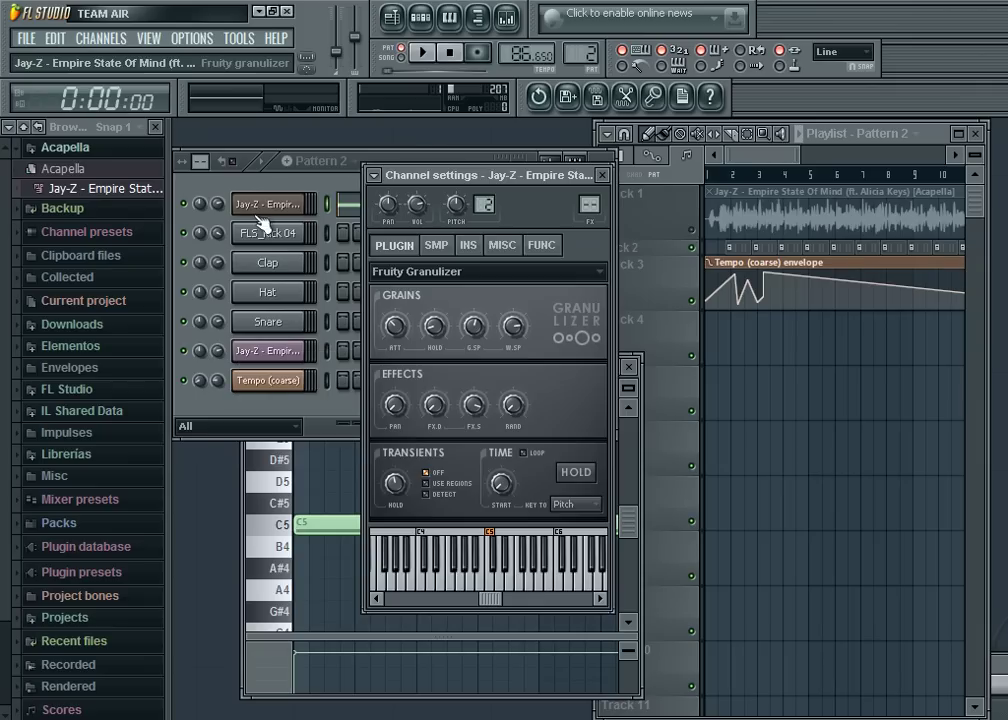
left_click(453, 244)
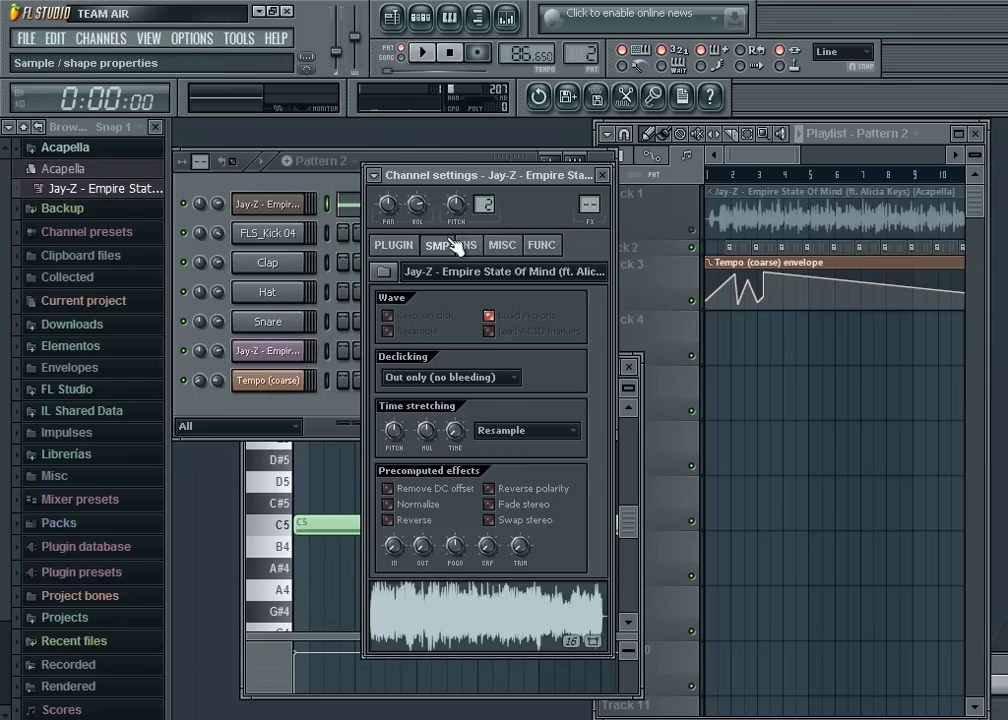
right_click(462, 433)
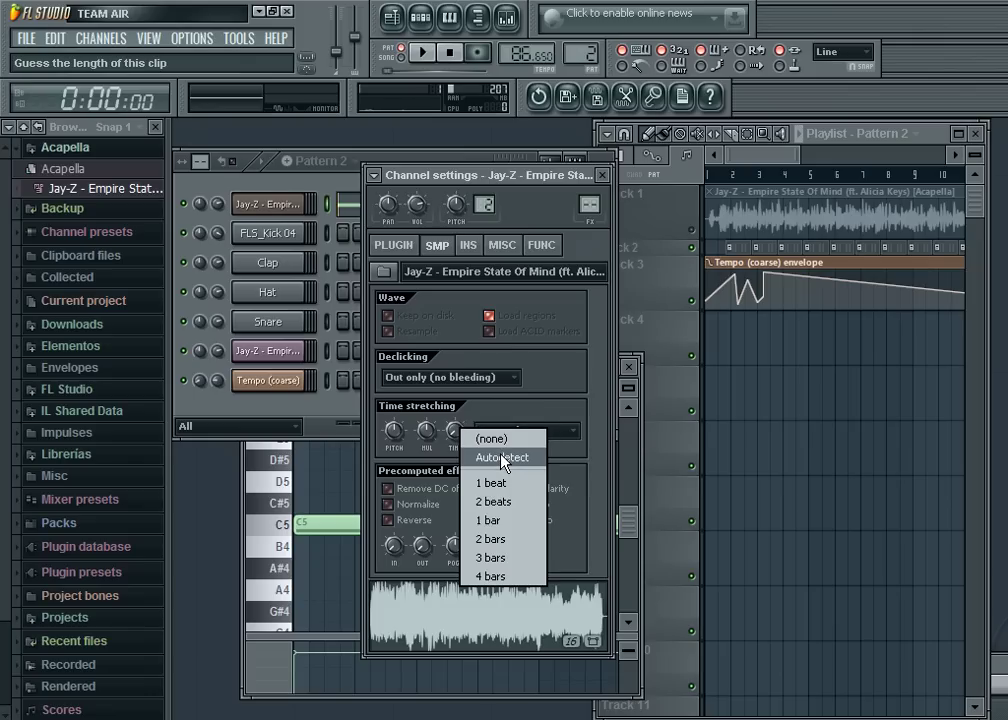
left_click(502, 458)
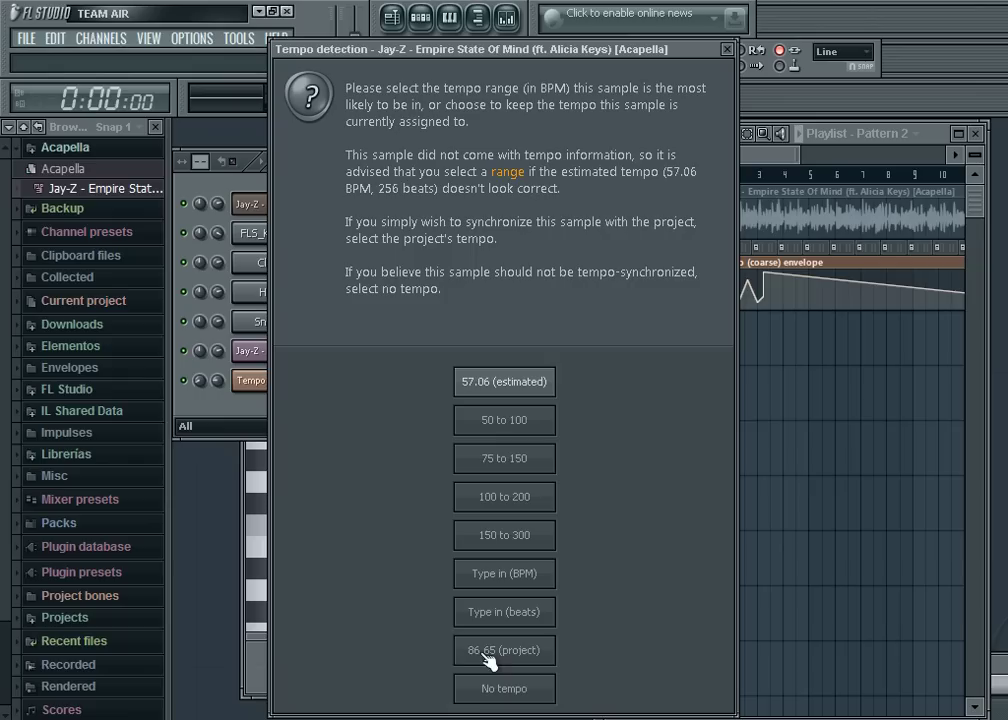
left_click(501, 658)
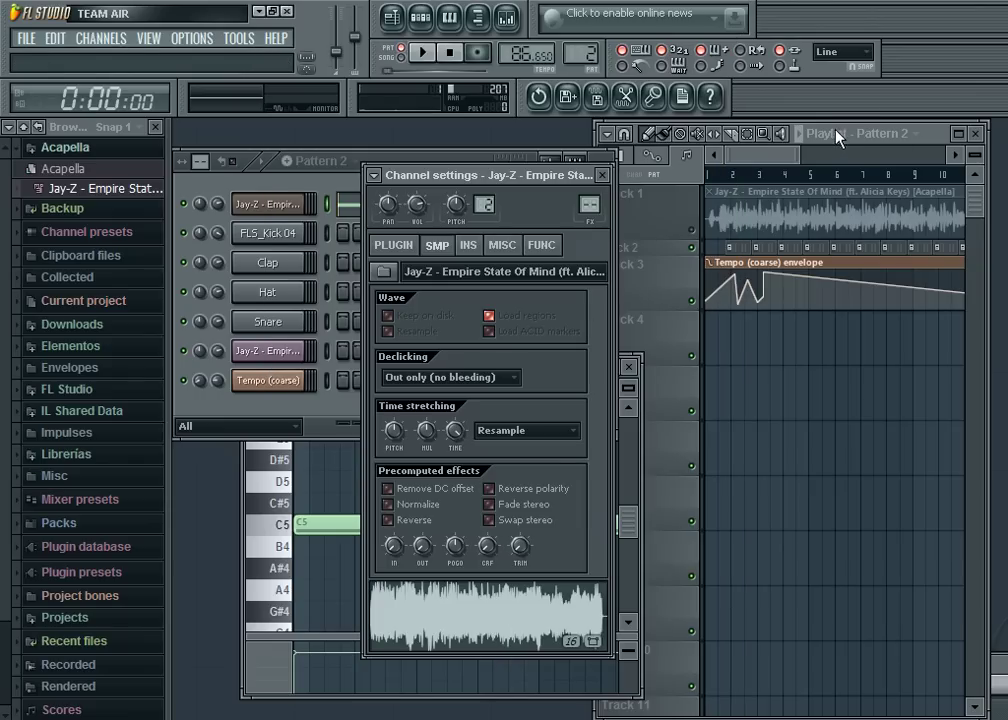
Step: Place Pattern 2 on Track 4 from bar 1 in the maximized playlist, and switch playback to song mode
double_click(895, 135)
left_click_drag(400, 322, 254, 317)
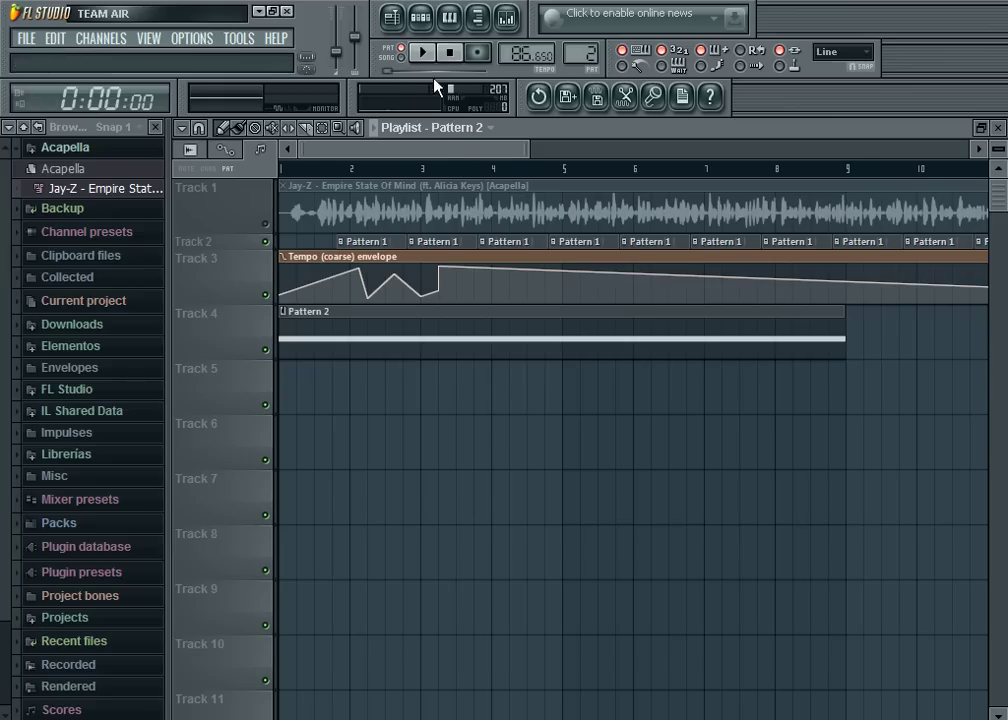
left_click(401, 58)
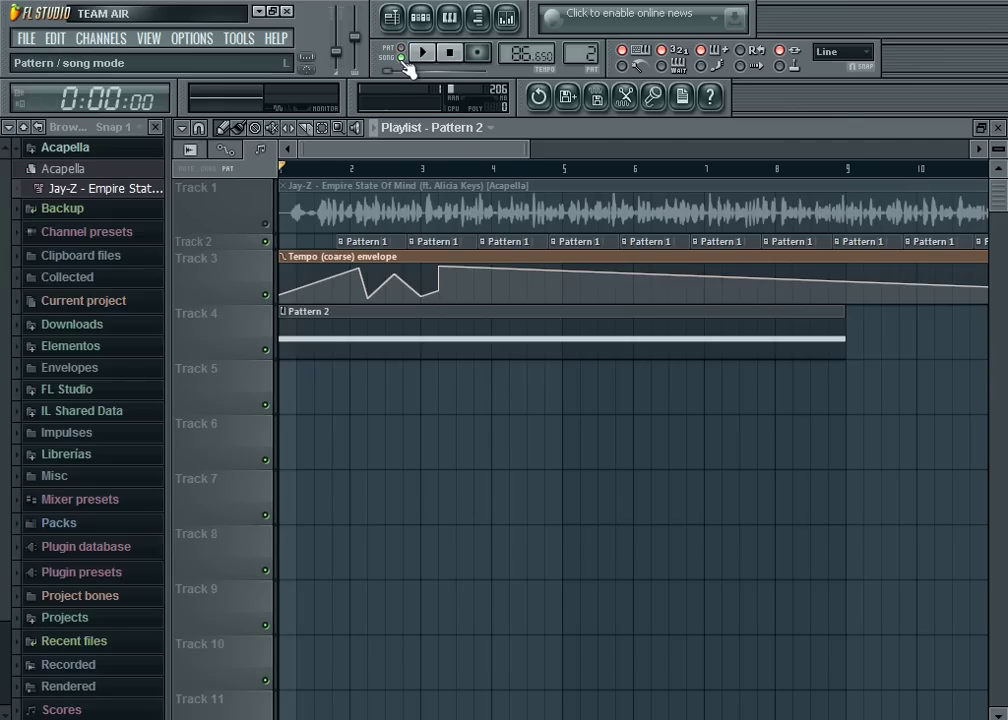
Step: Play the song and reshape the tempo envelope between bars 4 and 9 during playback, dipping at bar 5 and peaking at bar 7
mouse_move(418, 277)
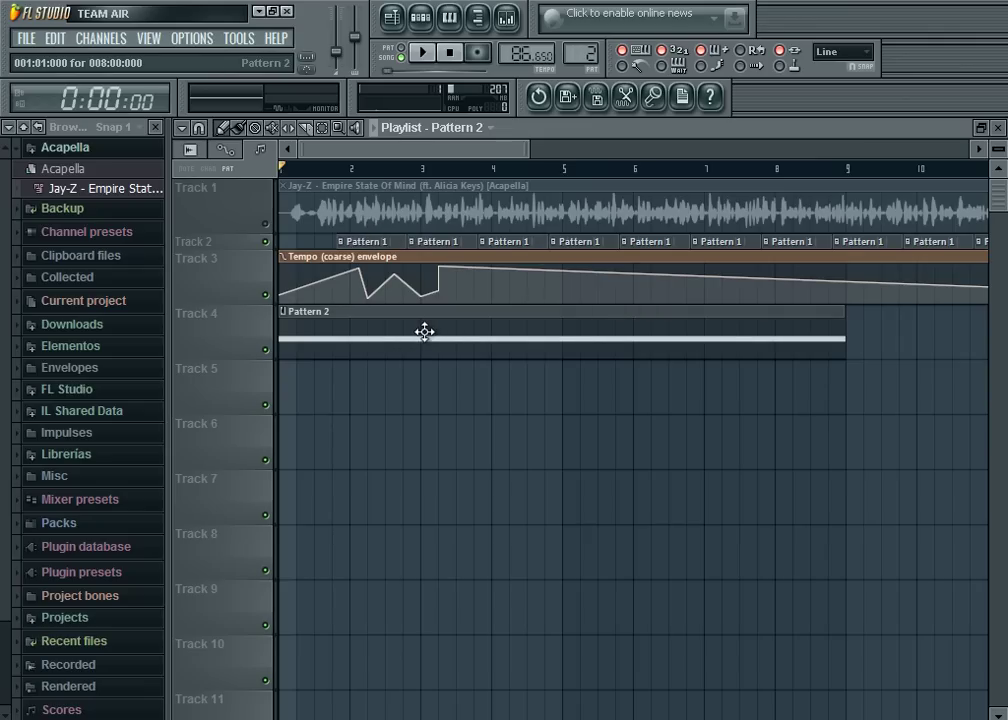
left_click(438, 64)
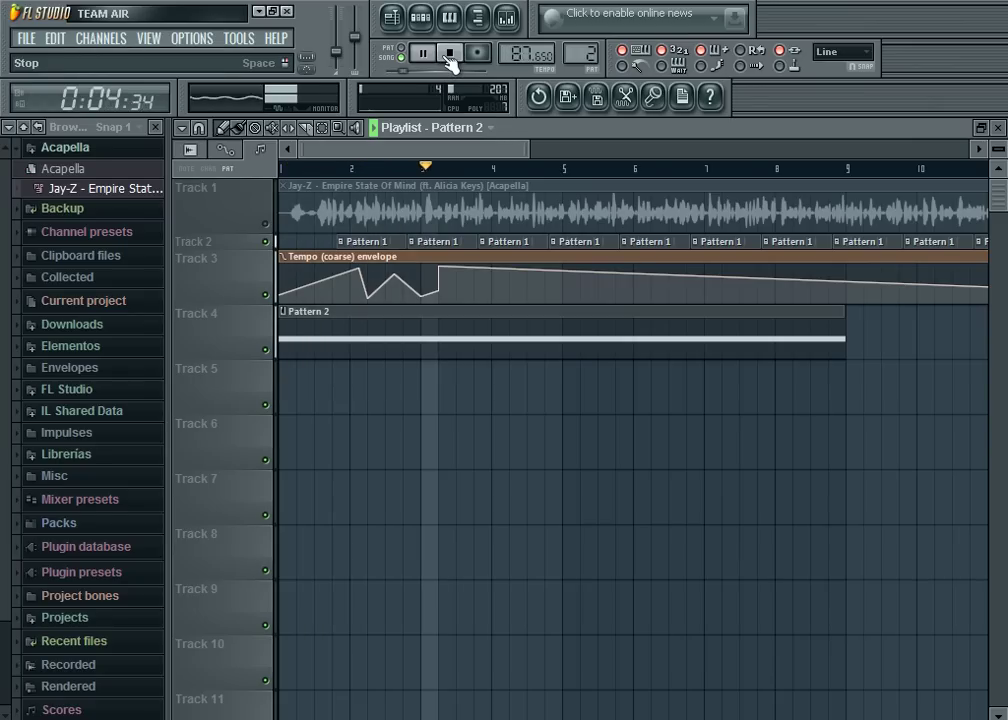
mouse_move(491, 272)
left_mouse_down()
mouse_move(578, 299)
mouse_move(563, 294)
left_mouse_up()
right_click(638, 284)
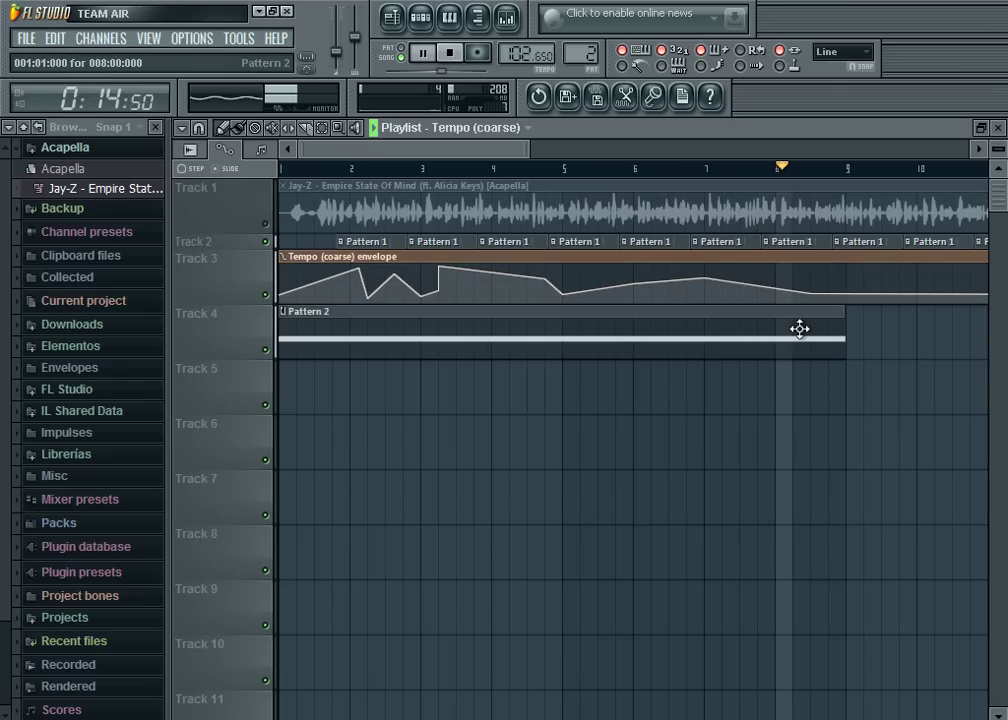
Step: Stop playback and open the Fruity Granulizer plugin settings of the acapella channel
left_click(452, 58)
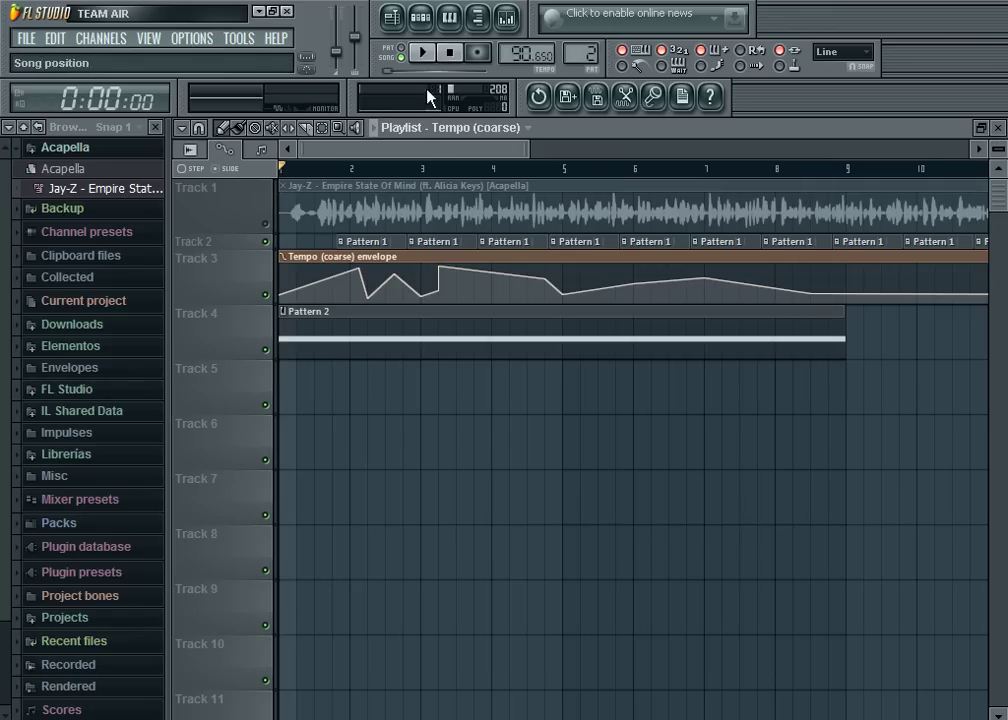
double_click(404, 128)
left_click(383, 160)
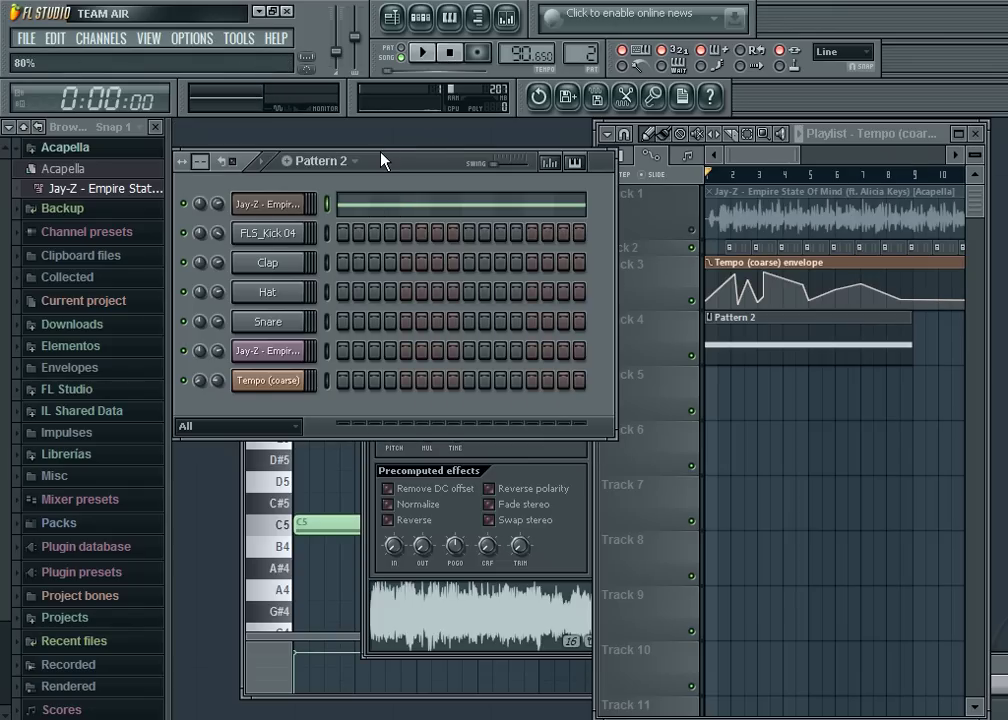
left_click(305, 204)
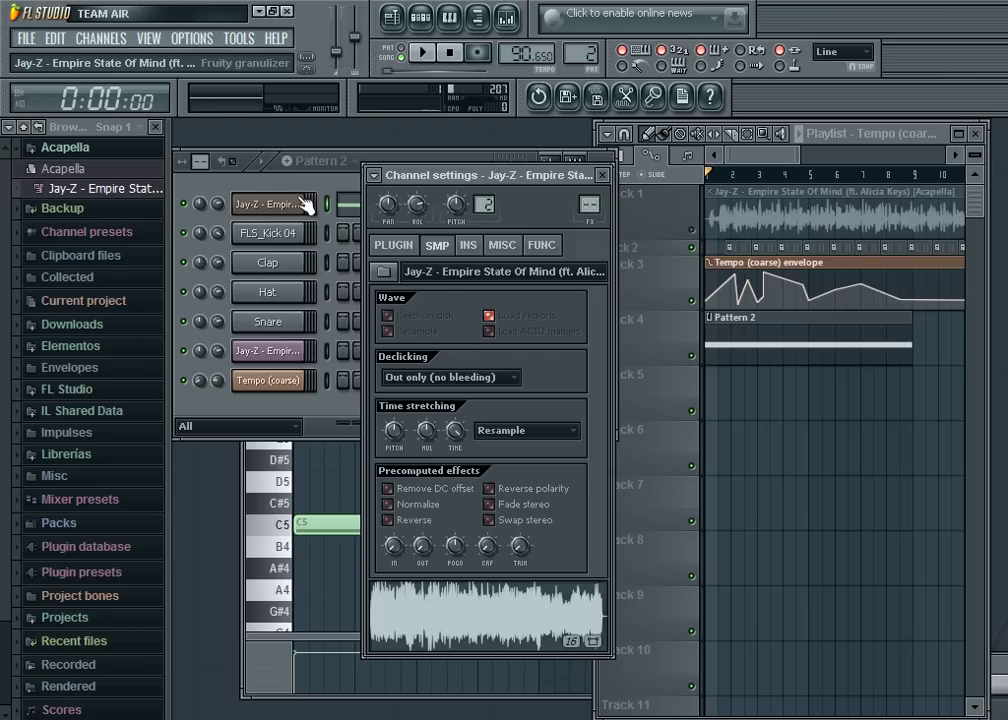
left_click(410, 246)
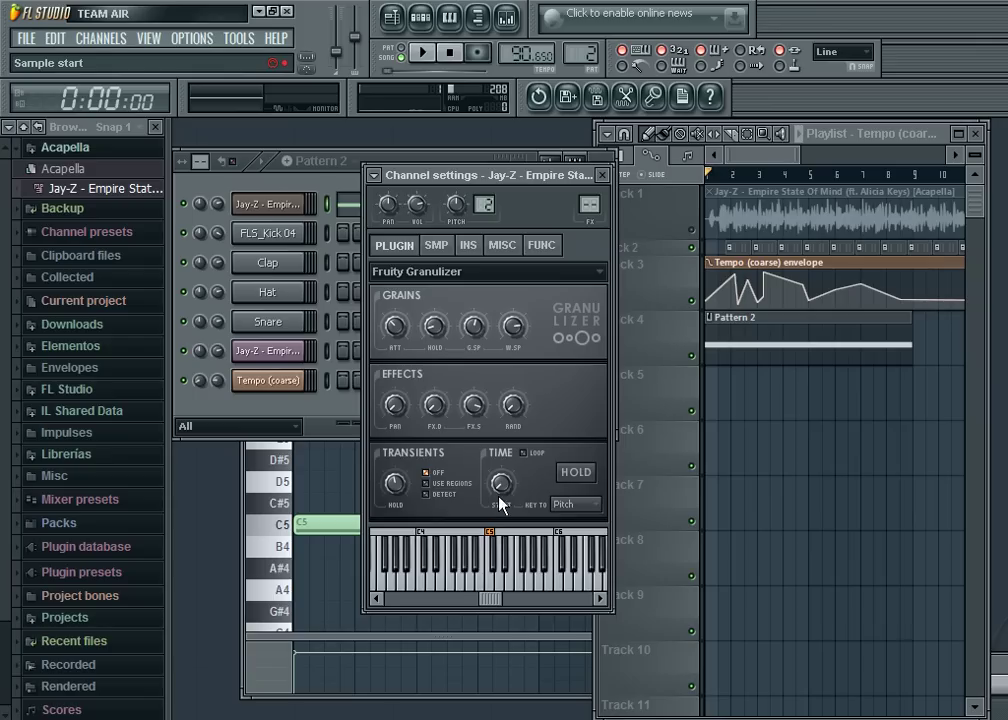
Step: Raise the Granulizer's sample start time and audition the acapella from that position at its root note
left_click_drag(503, 490, 503, 487)
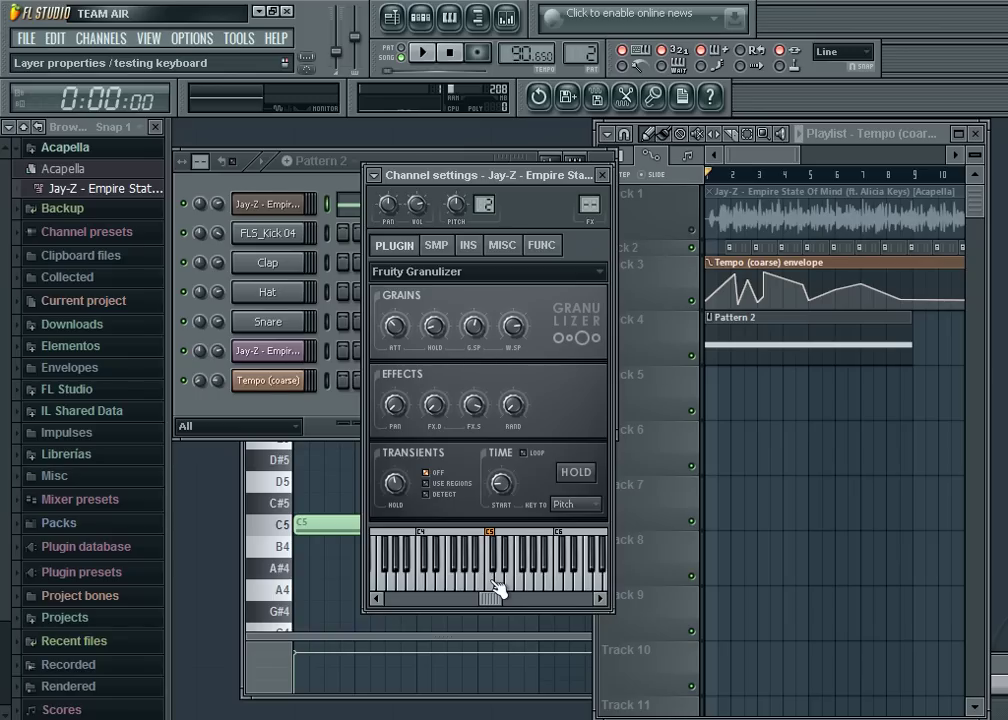
left_click(500, 483)
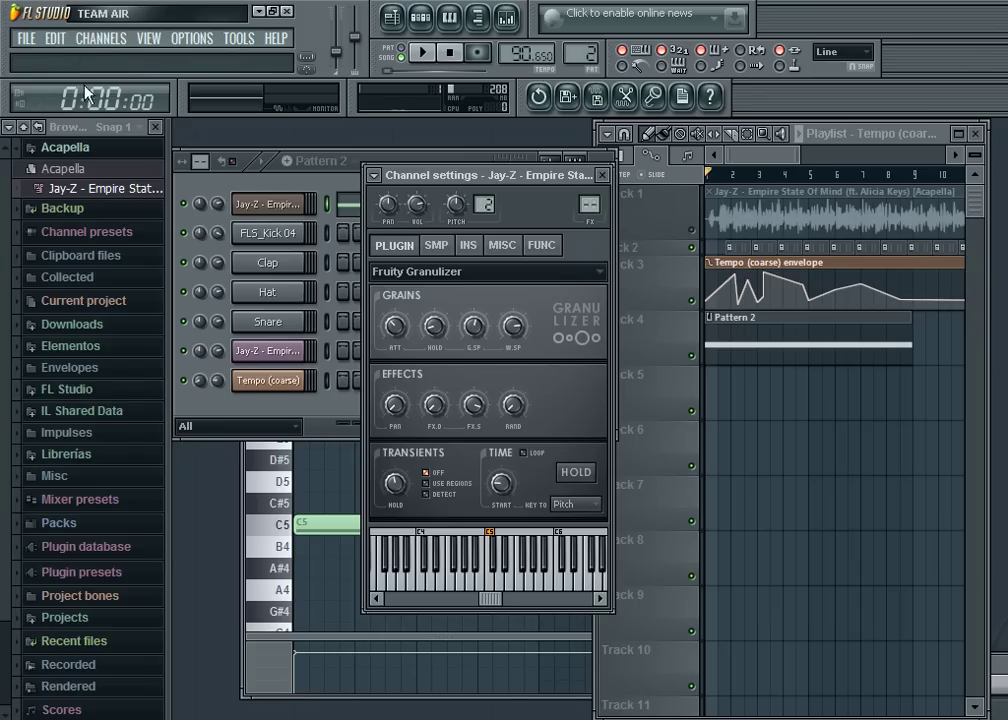
left_click(505, 485)
left_click(493, 586)
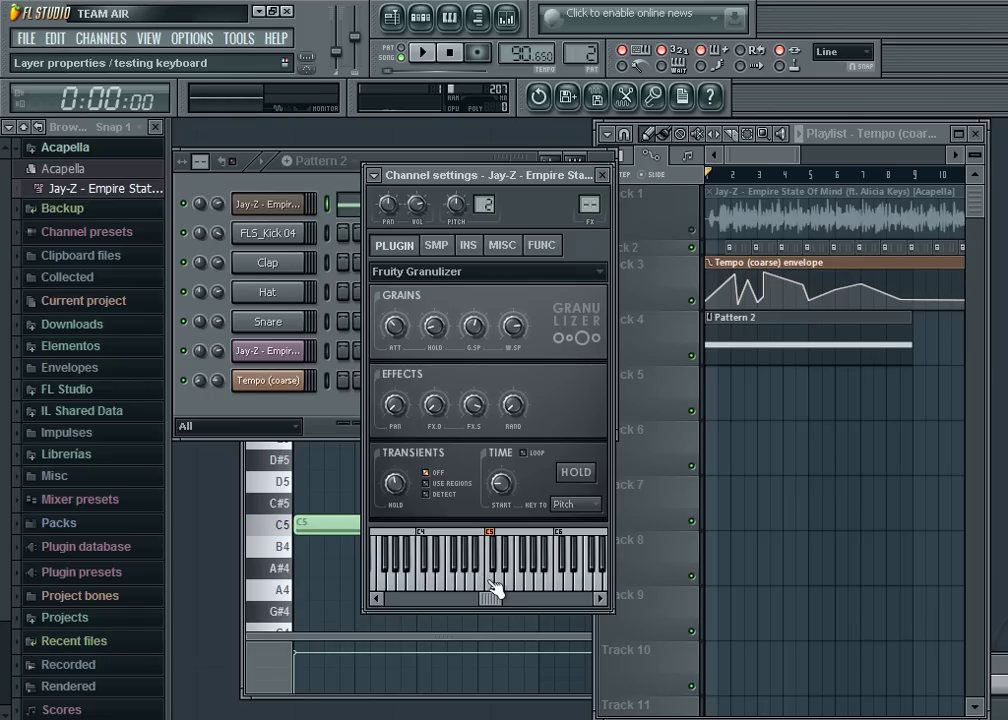
Step: Set the Granulizer's time keying to Percent and audition the 75% key in the maximized piano roll
left_click(576, 508)
left_click(572, 543)
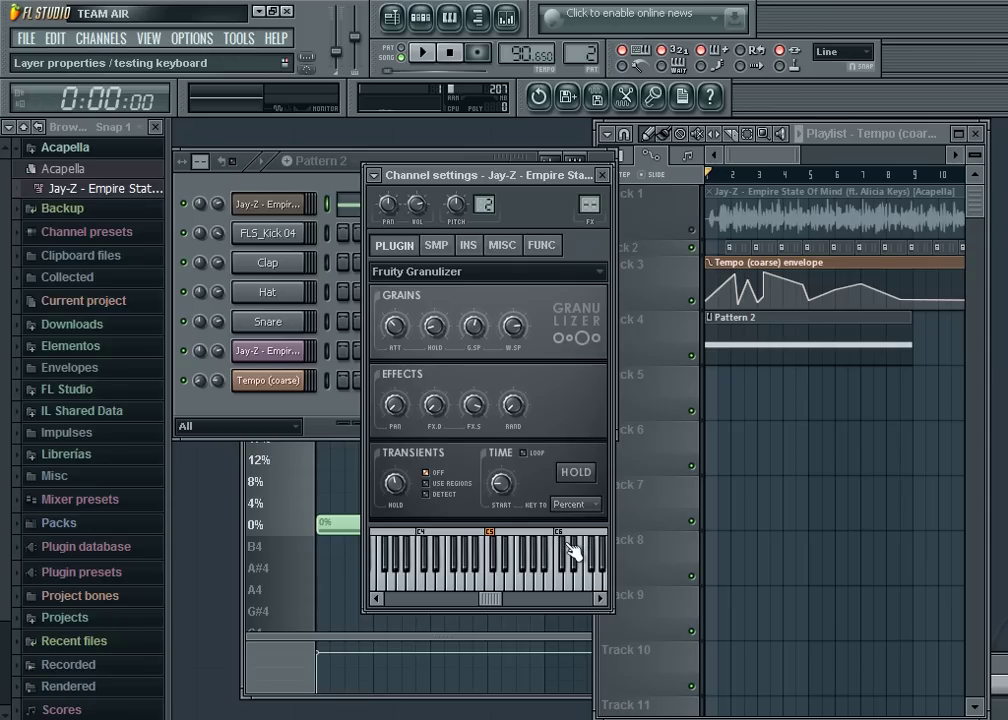
left_click(300, 480)
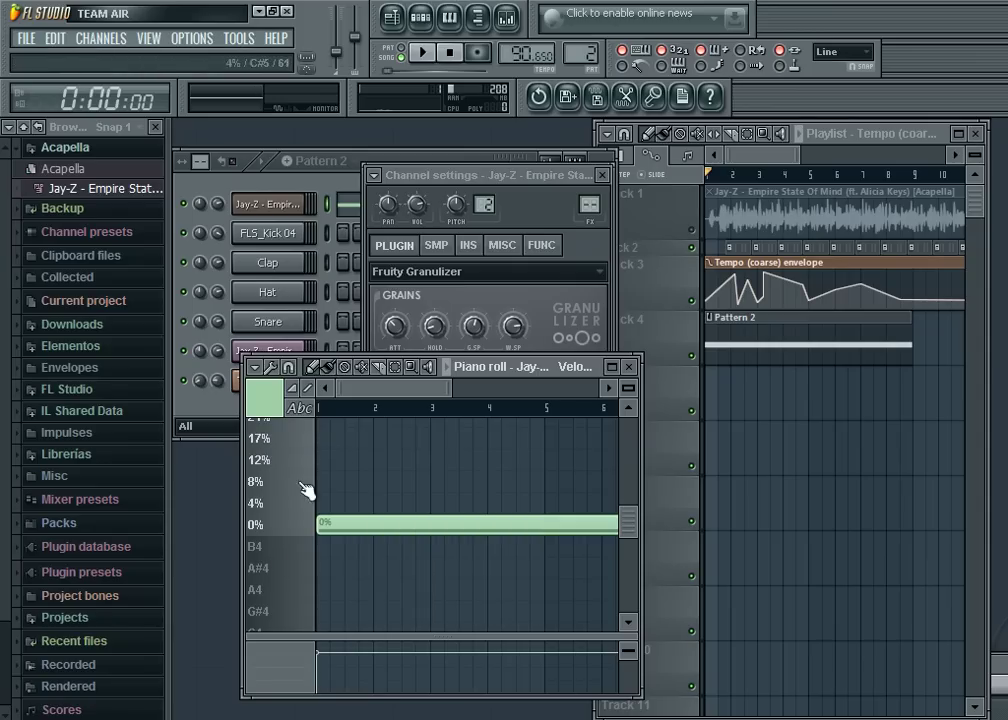
double_click(480, 367)
scroll(460, 364, "up", 5)
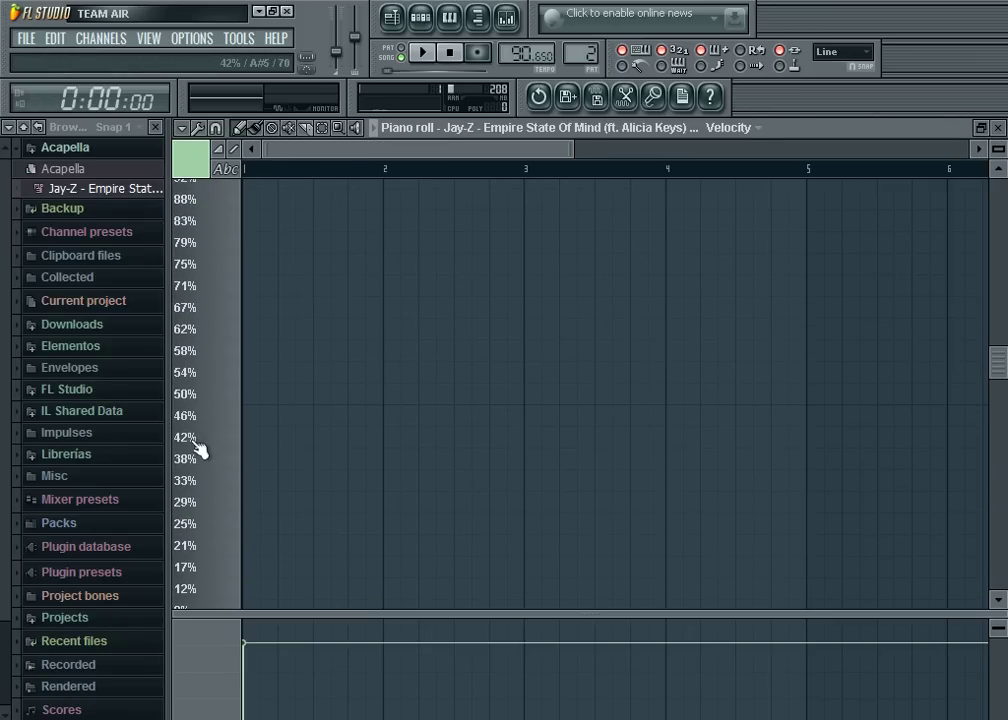
scroll(200, 452, "down", 3)
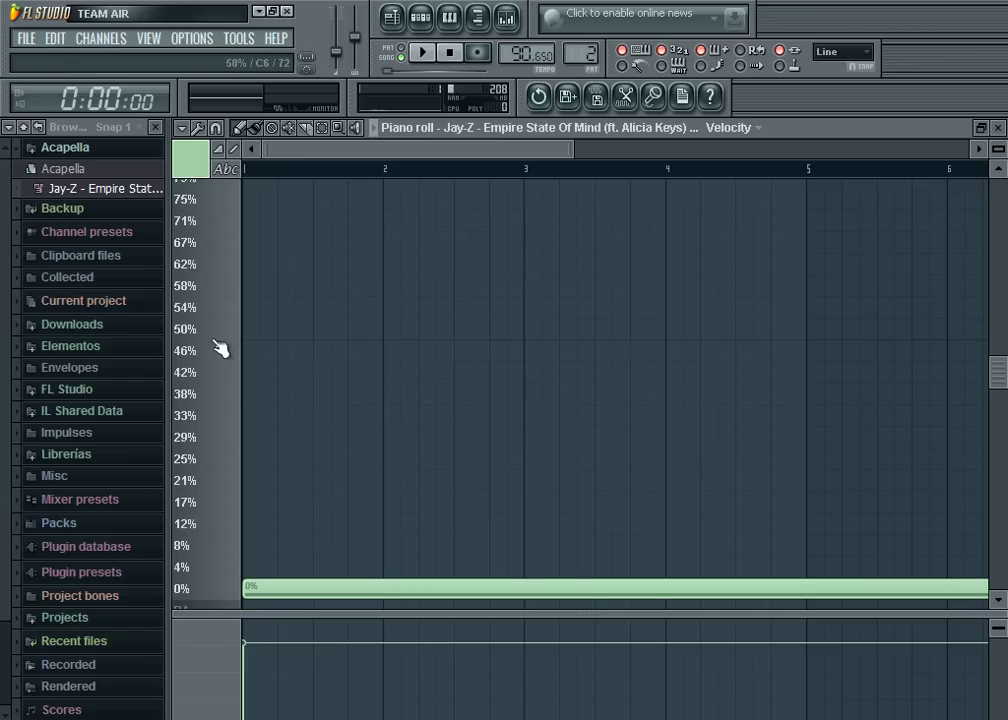
scroll(200, 333, "up", 5)
left_click(200, 333)
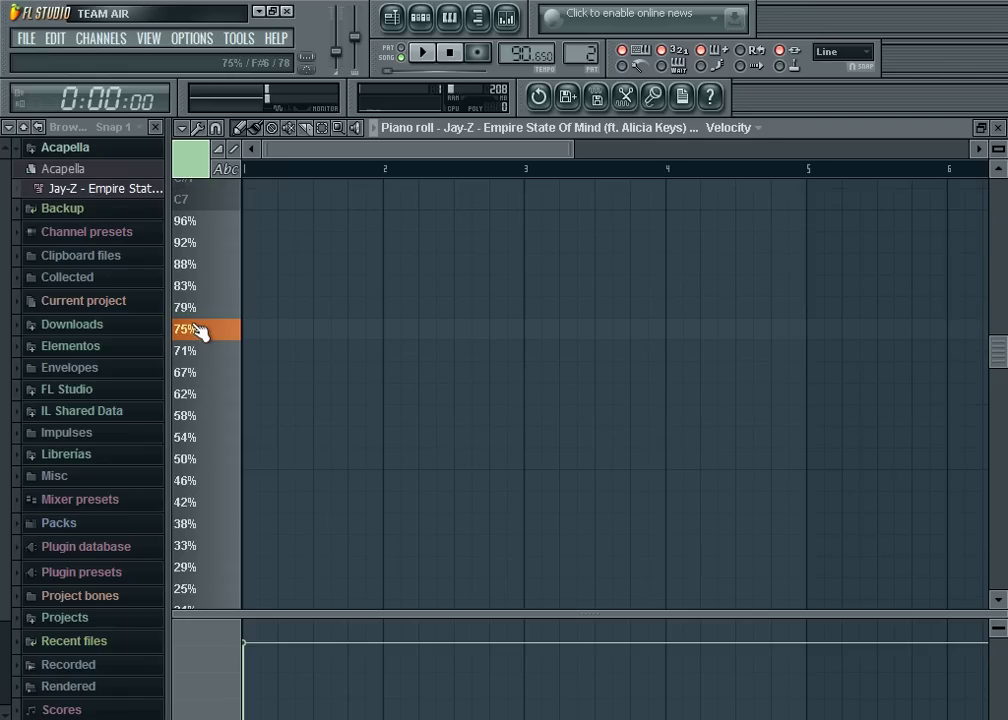
Step: Try a long note in bar 1 at 75% and another at 54%, removing each one again
left_click(260, 330)
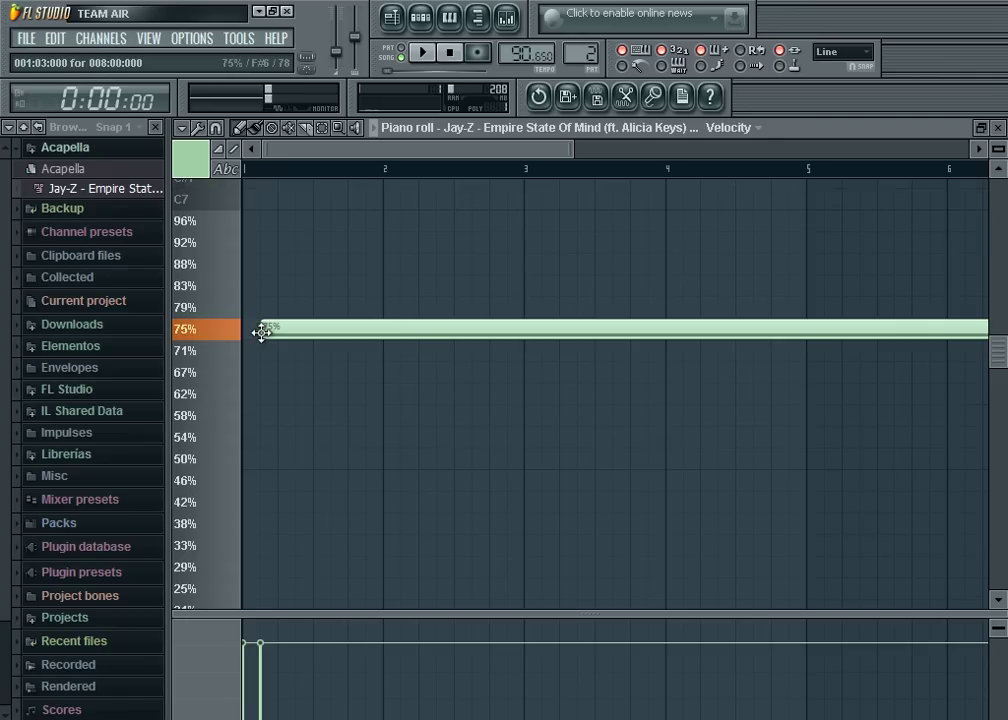
right_click(259, 332)
left_click(267, 430)
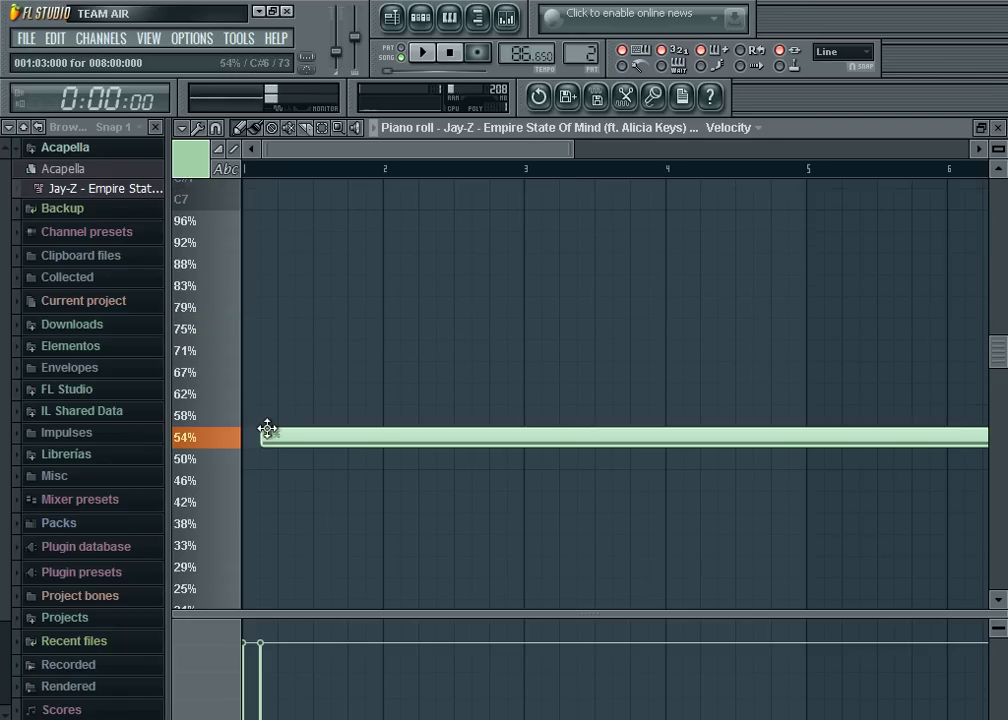
right_click(267, 430)
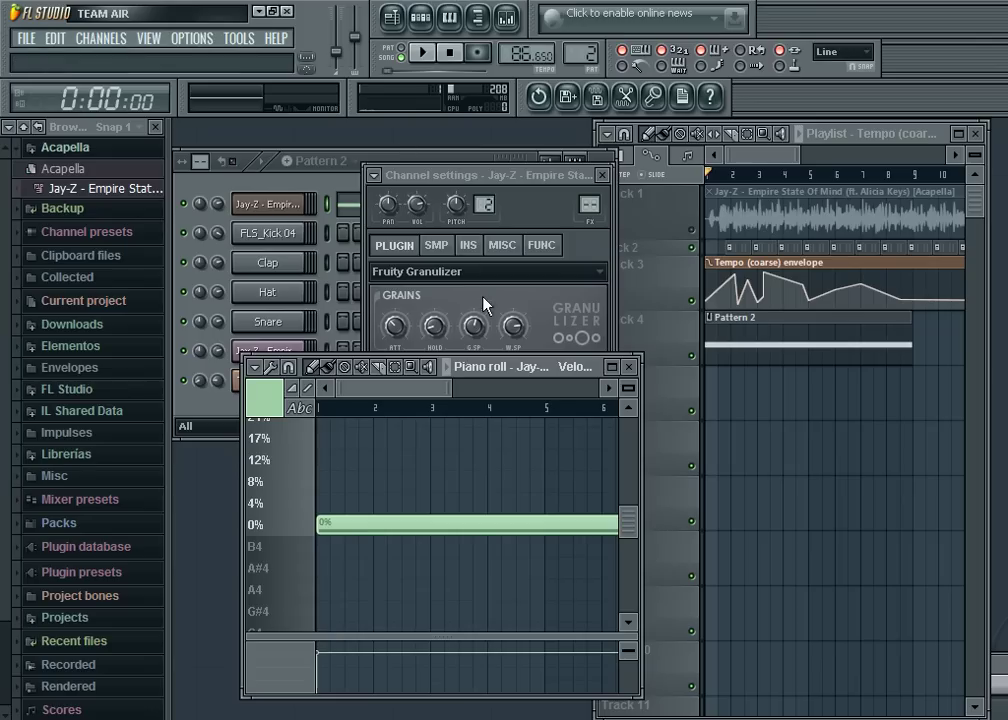
Step: Set the Granulizer's time keying to Step and audition the Beat 2 and Beat 3 keys in the piano roll
left_click(577, 504)
left_click(574, 540)
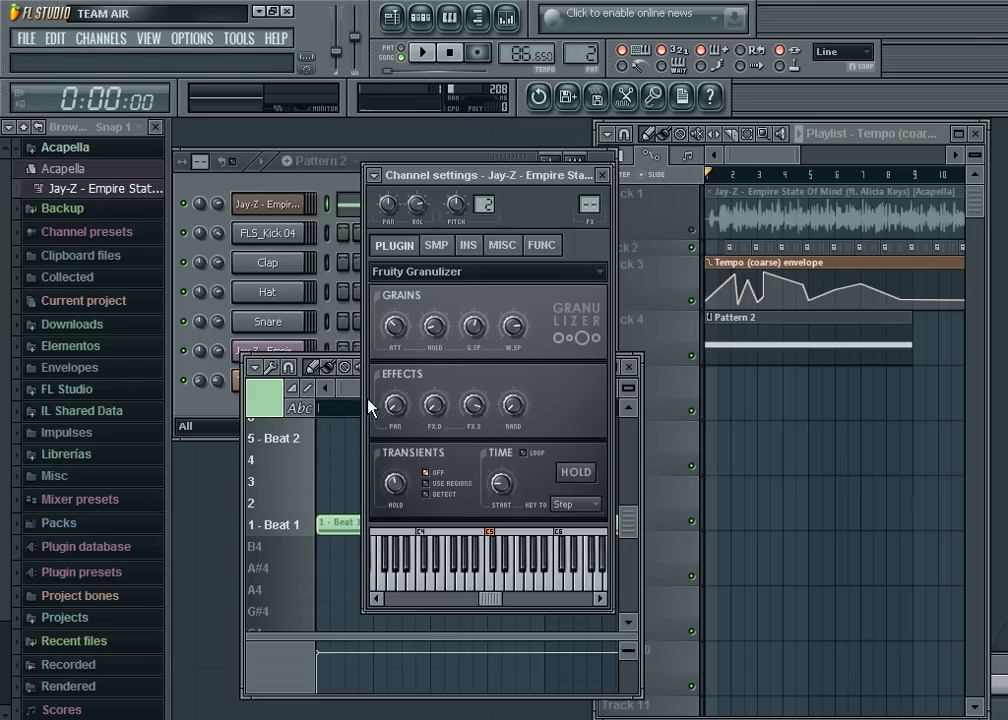
left_click(418, 388)
double_click(477, 370)
left_click(243, 395)
left_click(220, 316)
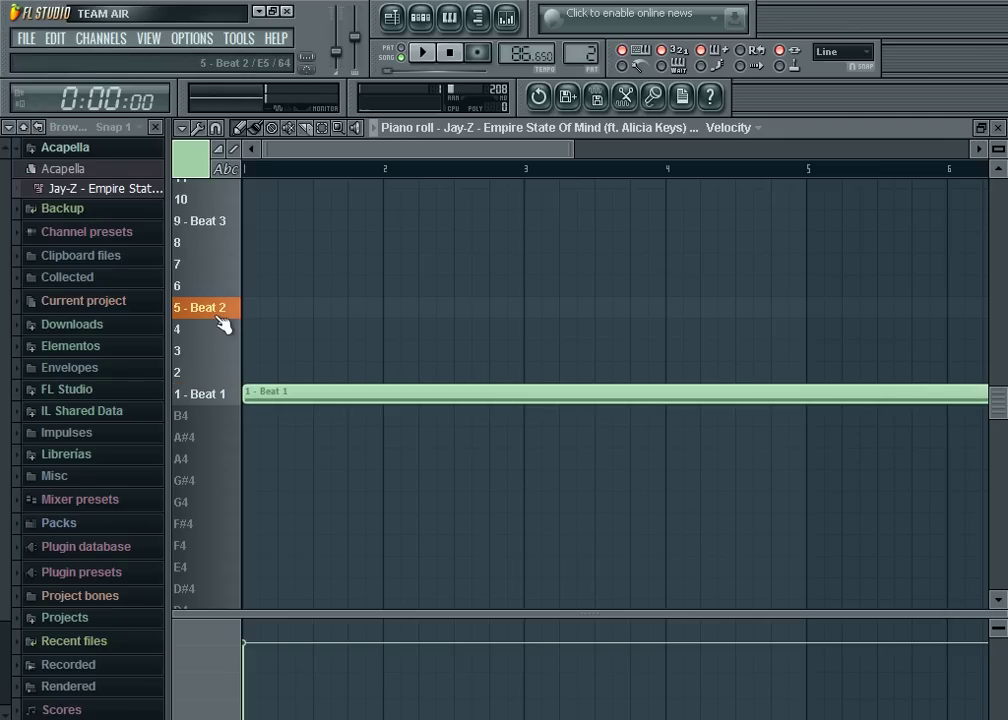
left_click(222, 221)
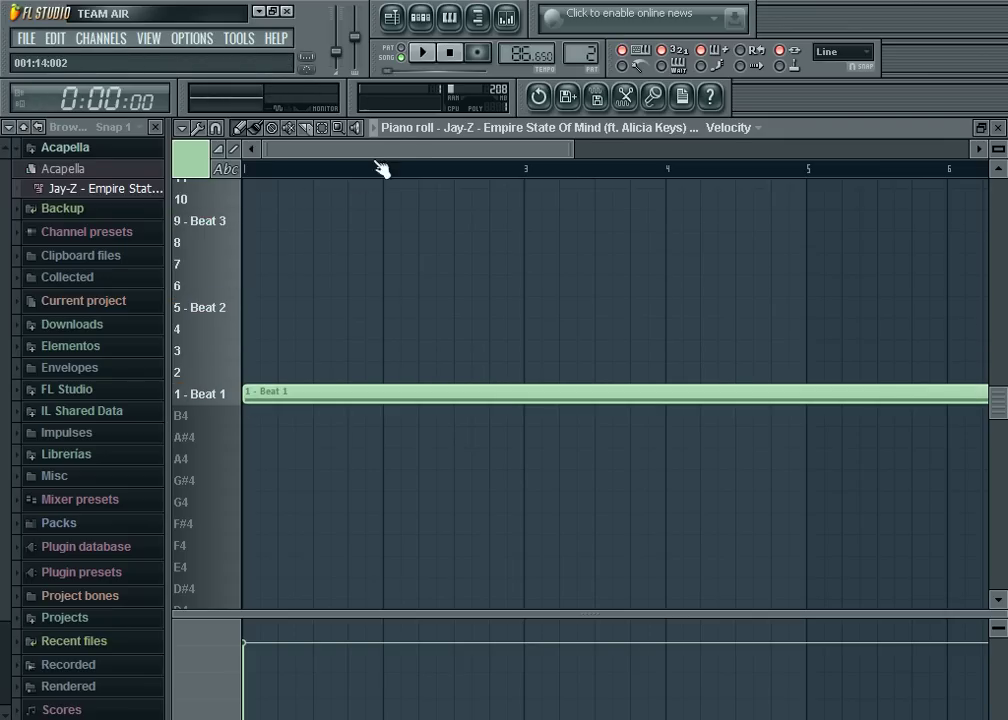
double_click(385, 127)
Step: Set the Granulizer's time keying to Transient and maximize the piano roll
left_click(540, 310)
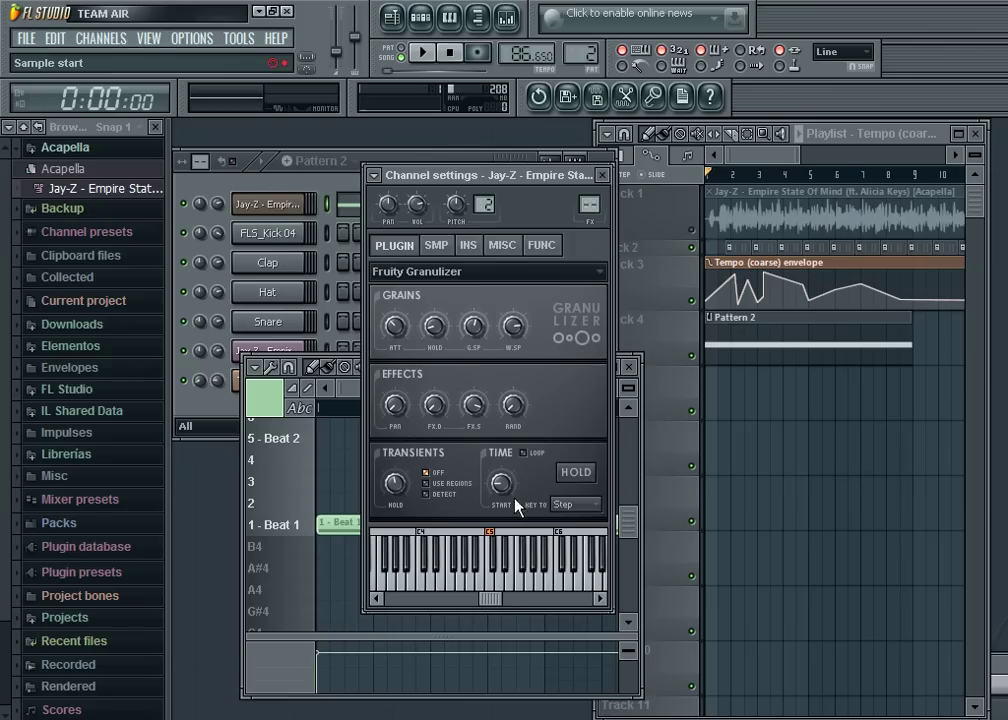
left_click(565, 504)
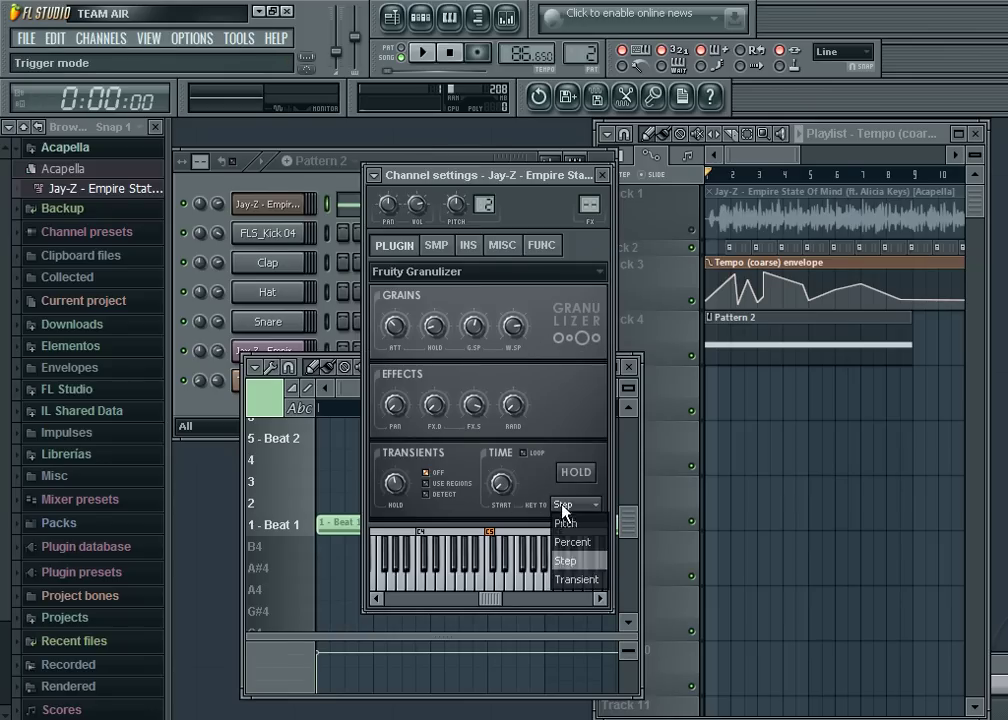
left_click(577, 580)
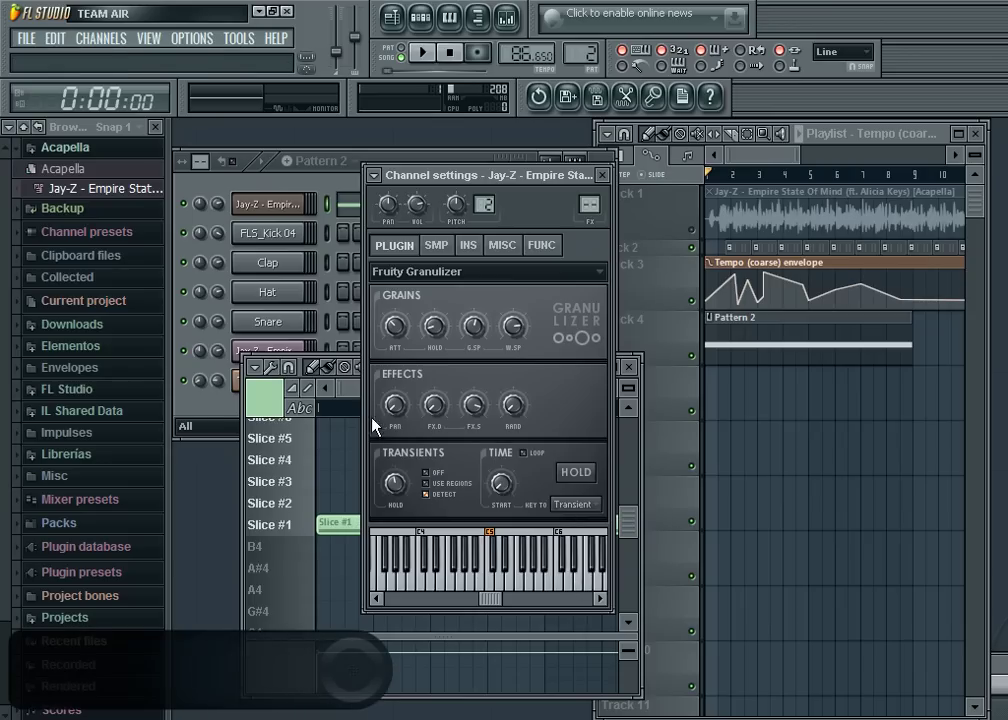
left_click(356, 396)
double_click(510, 373)
Step: Look through the slice keys in the piano roll and audition Slice #47
scroll(333, 299, "up", 10)
scroll(197, 300, "up", 15)
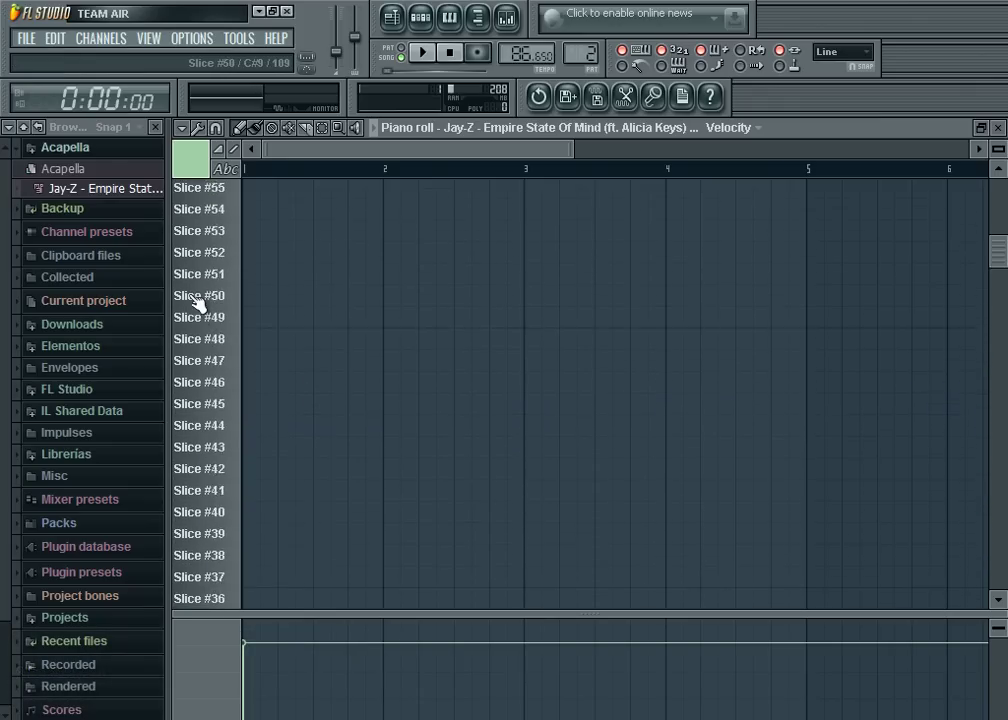
scroll(197, 300, "down", 7)
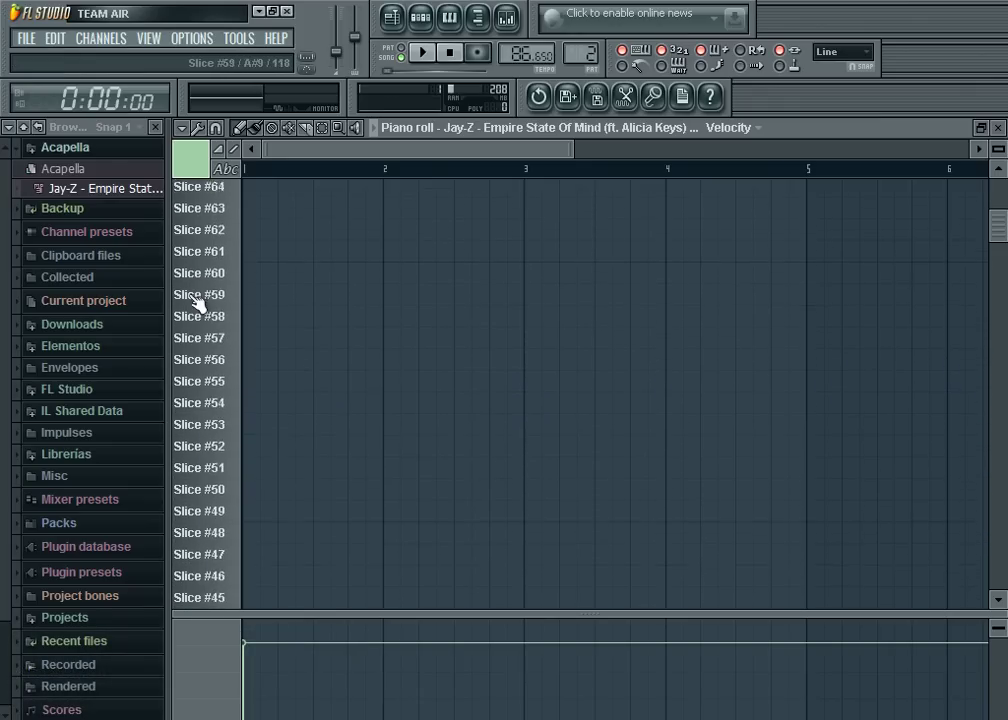
left_click(216, 345)
left_click(216, 345)
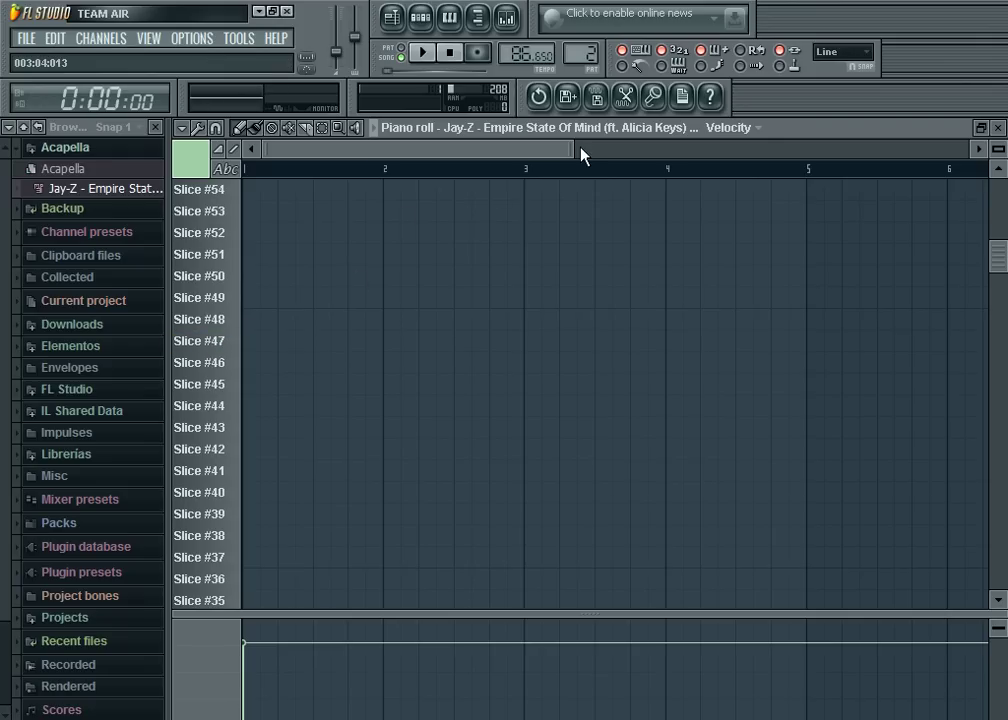
Step: Add a Slice #47 note about one beat long at the start of bar 1 and briefly play it in pattern mode
left_click_drag(567, 148, 347, 150)
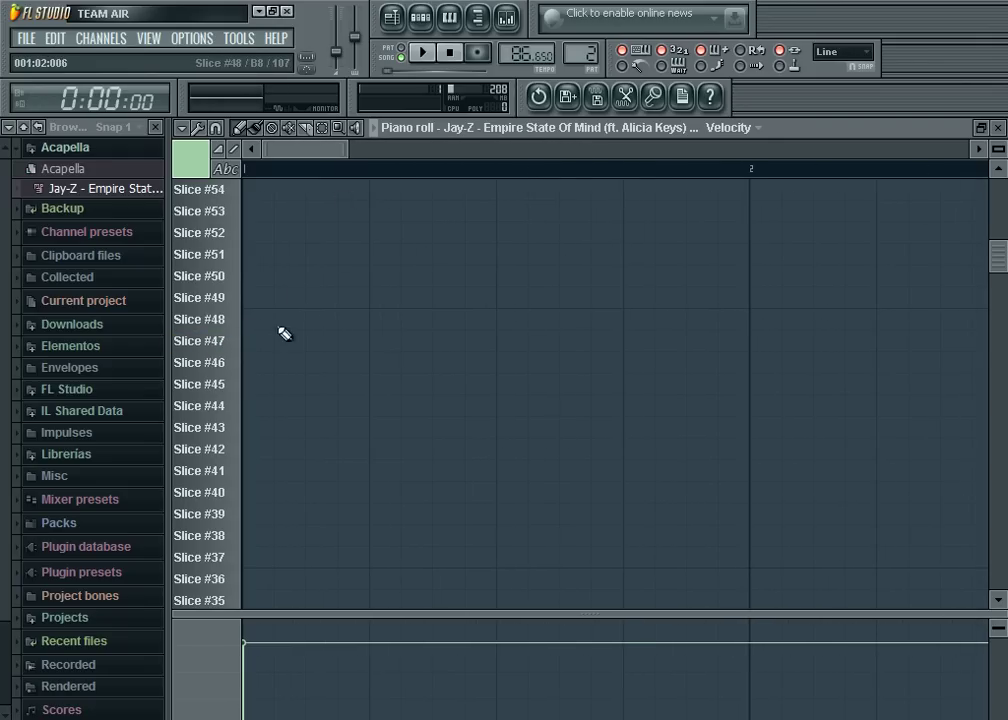
left_click(233, 345)
left_click_drag(347, 149, 202, 322)
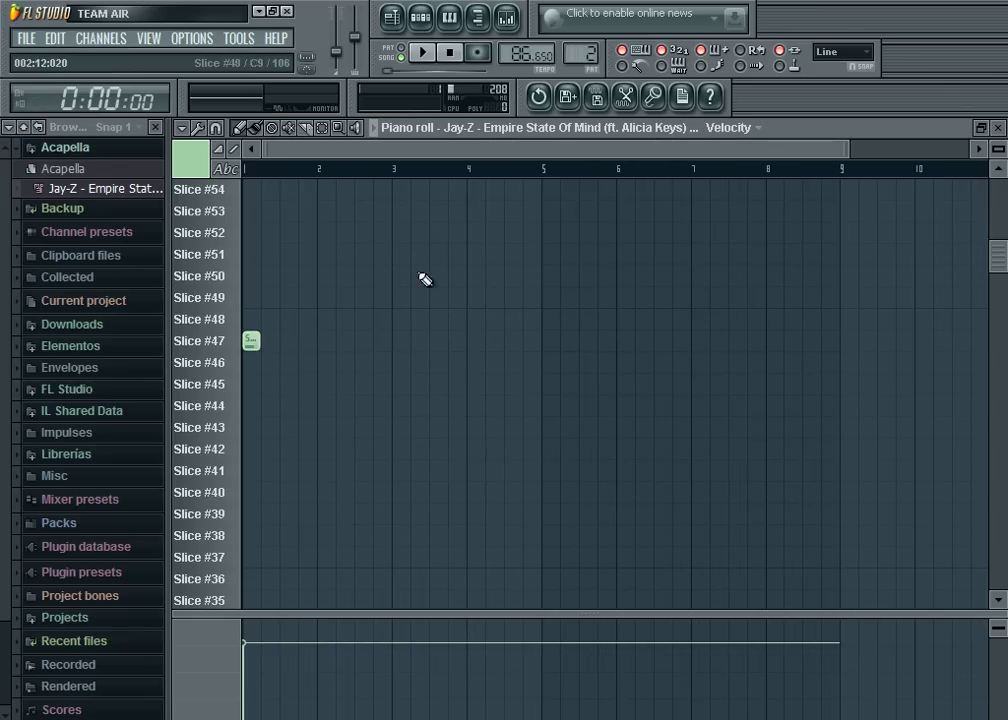
left_click(422, 52)
left_click(449, 52)
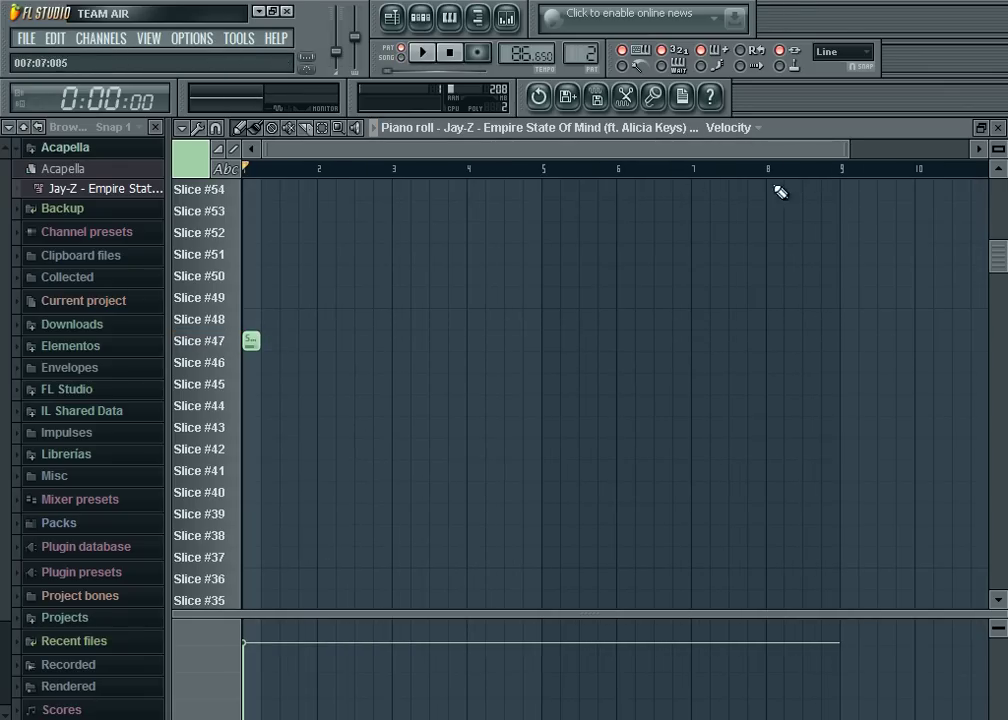
Step: Shorten the Slice #47 note to two steps and add a second one on step 4 of bar 1
left_click_drag(848, 145, 450, 169)
scroll(450, 315, "down", 10)
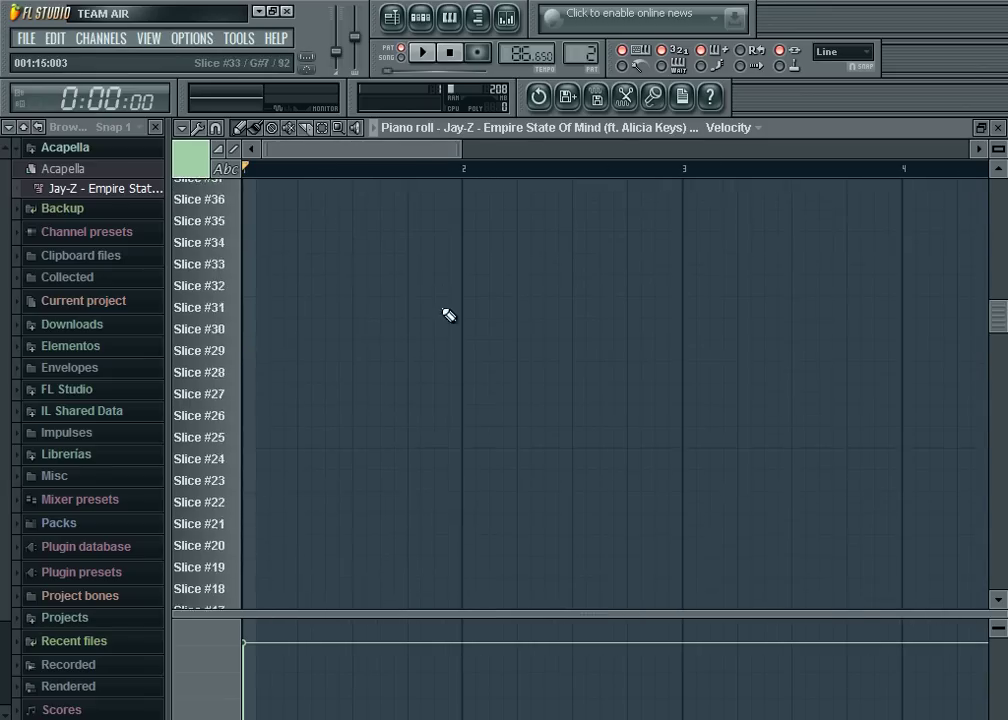
scroll(454, 427, "up", 12)
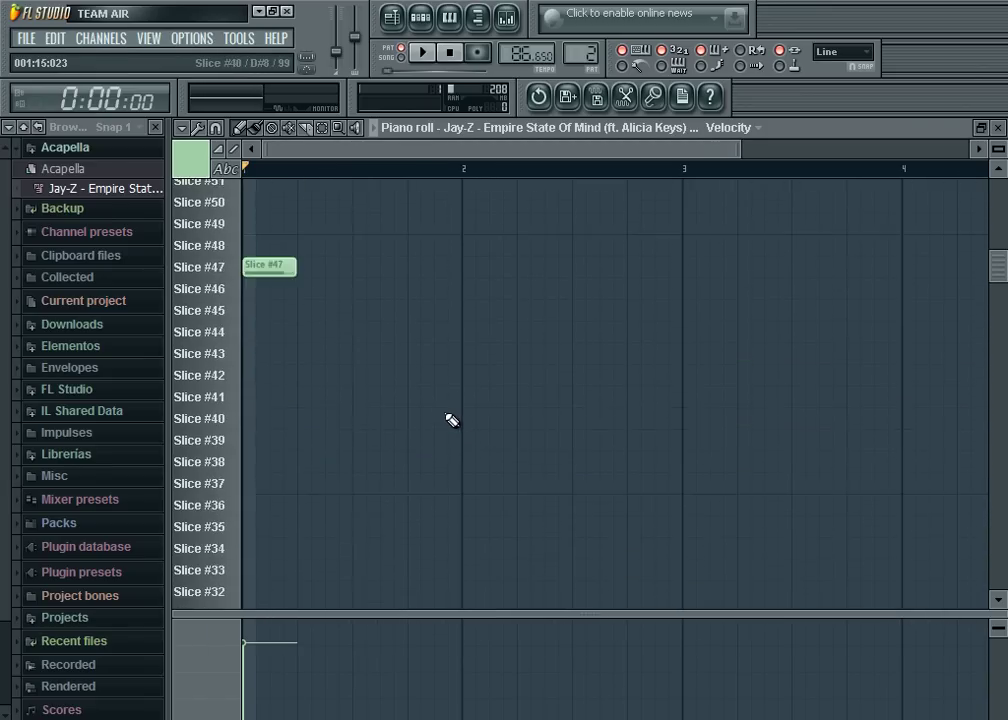
left_click_drag(297, 468, 265, 467)
left_click(285, 471)
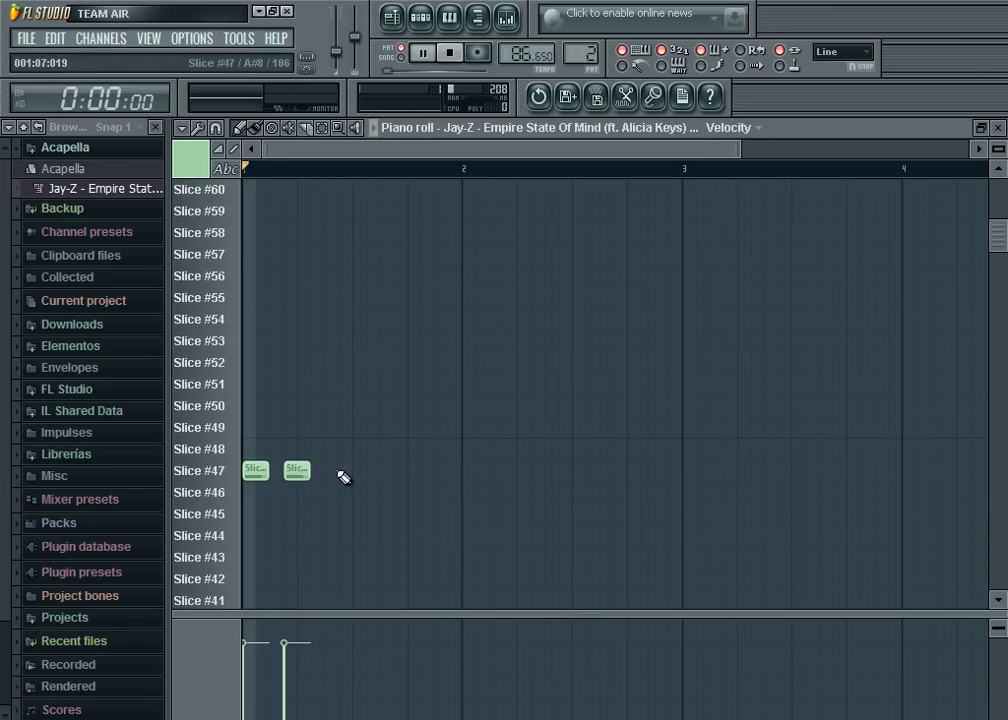
Step: Start pattern playback and build a row of five one-step Slice #47 notes, two steps apart, from the start of bar 1
key("space")
left_click_drag(303, 468, 251, 471)
right_click(288, 471)
left_click(277, 471)
left_click(301, 471)
left_click(331, 471)
left_click(359, 471)
scroll(369, 388, "down", 2)
scroll(369, 388, "down", 1)
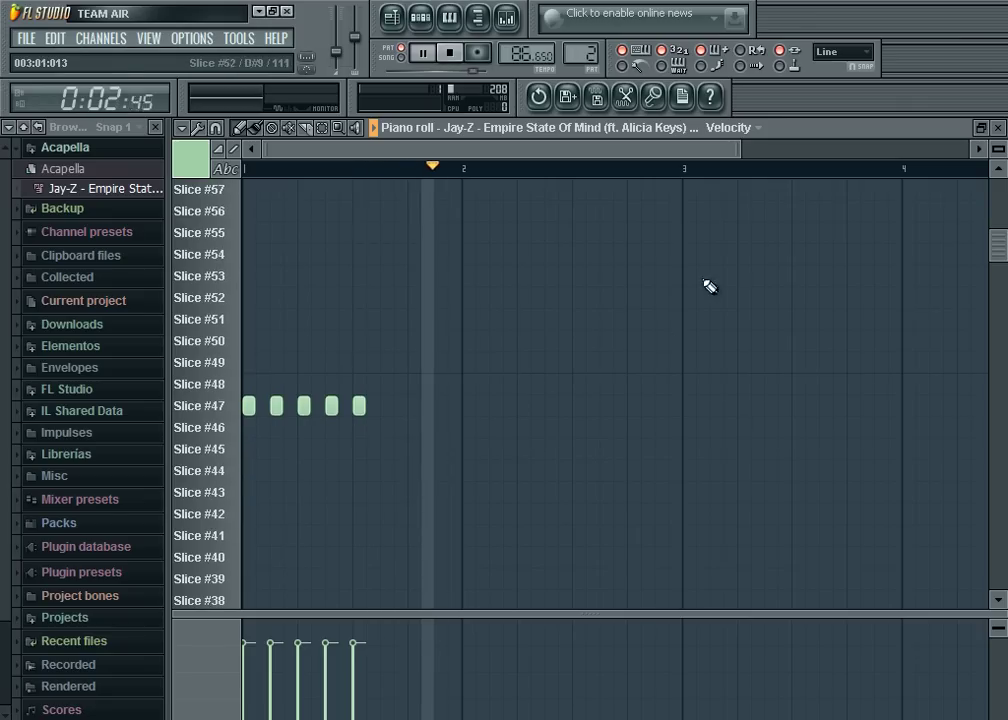
Step: Try a sixth Slice #47 note on step 12 of bar 1, remove it again, and stop playback
scroll(607, 172, "up", 2)
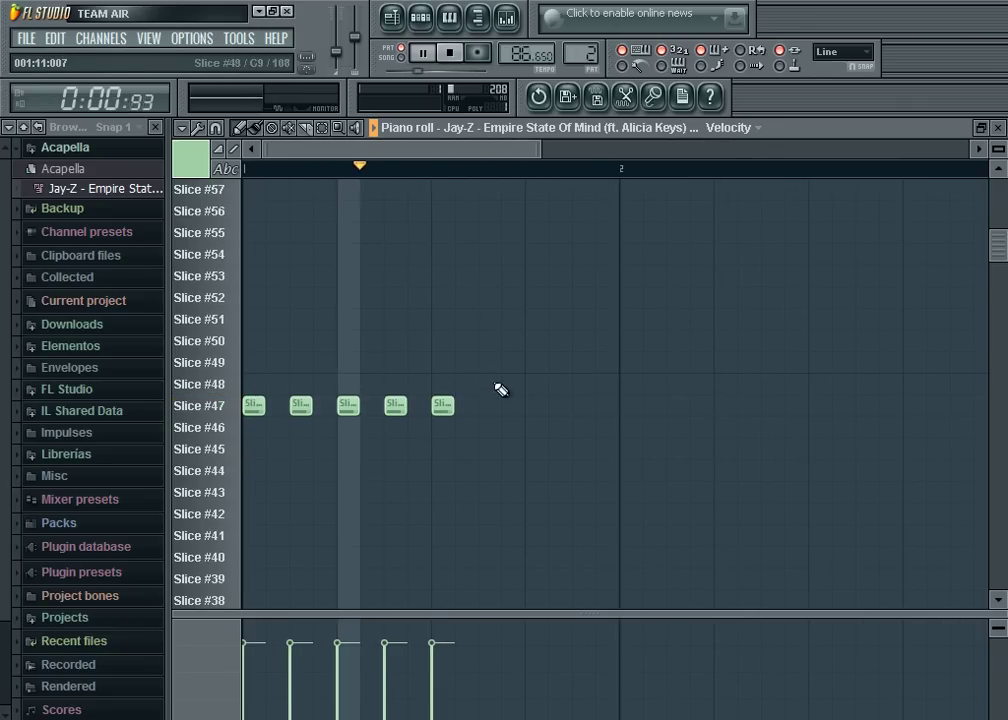
left_click(533, 404)
left_click_drag(535, 403, 513, 404)
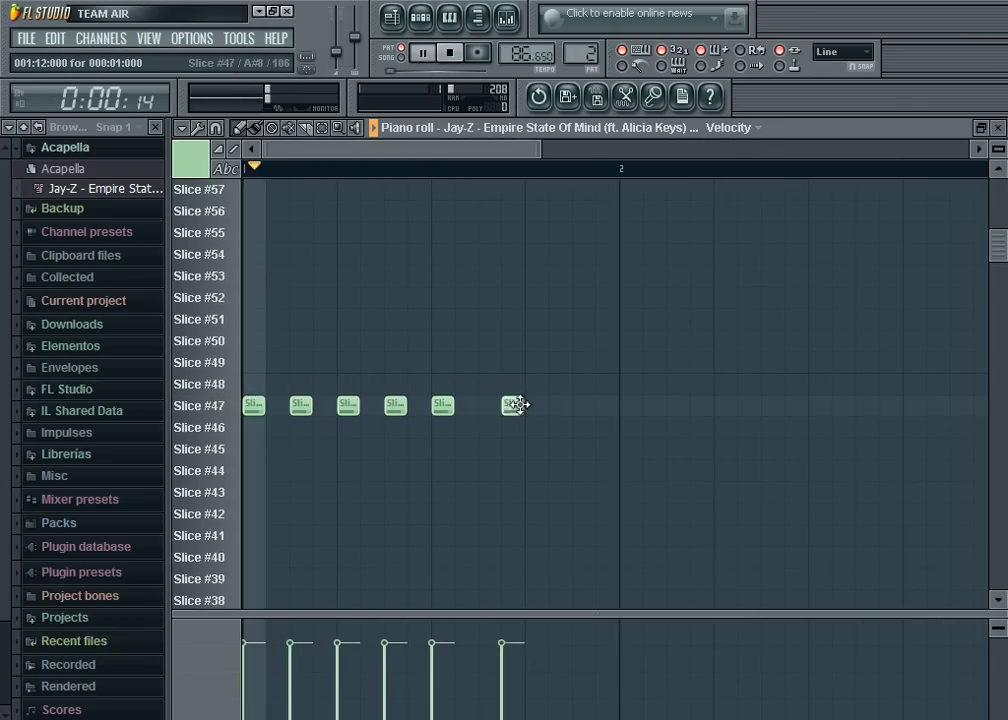
right_click(513, 405)
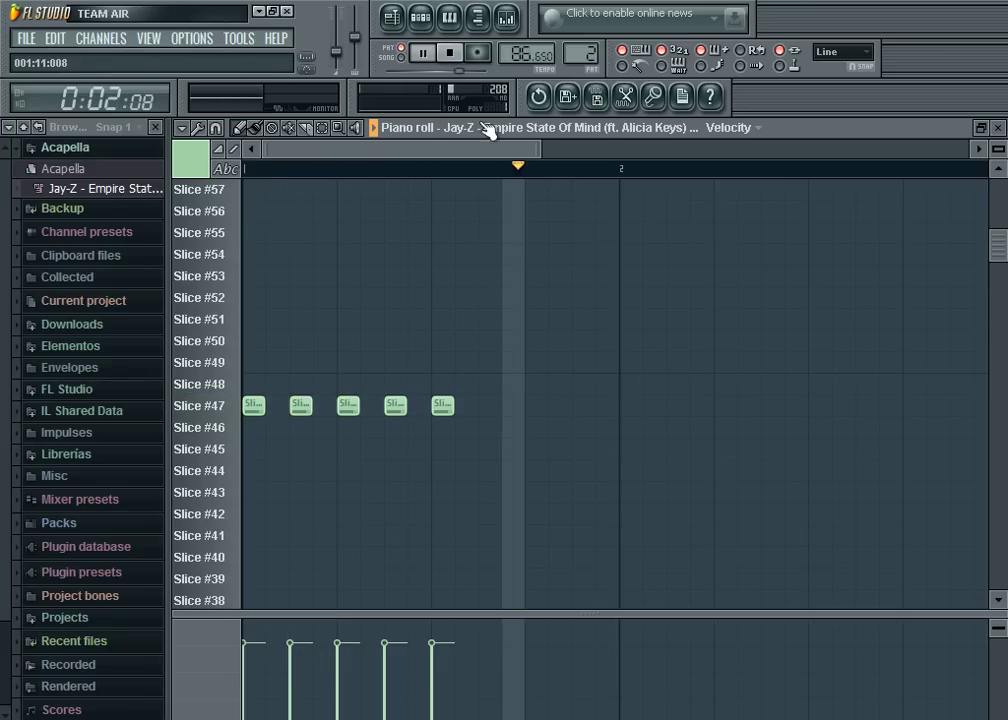
left_click(449, 52)
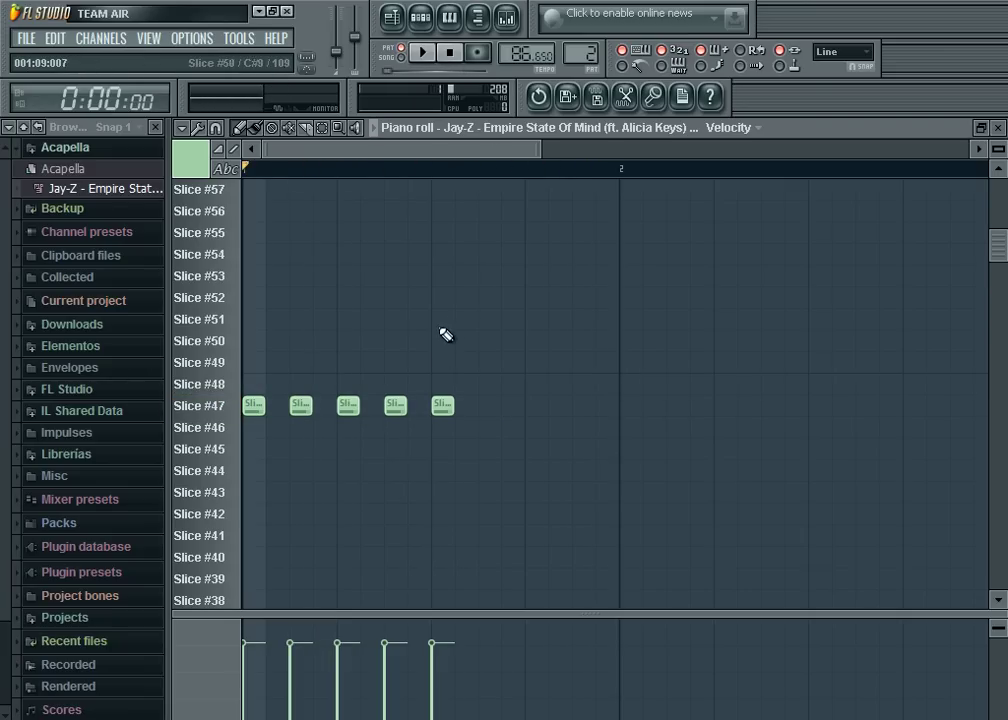
Step: Add a one-step Slice #51 note directly above the fifth Slice #47 note in bar 1 and start pattern playback
double_click(440, 318)
left_click(478, 343)
left_click(646, 471)
left_click(424, 54)
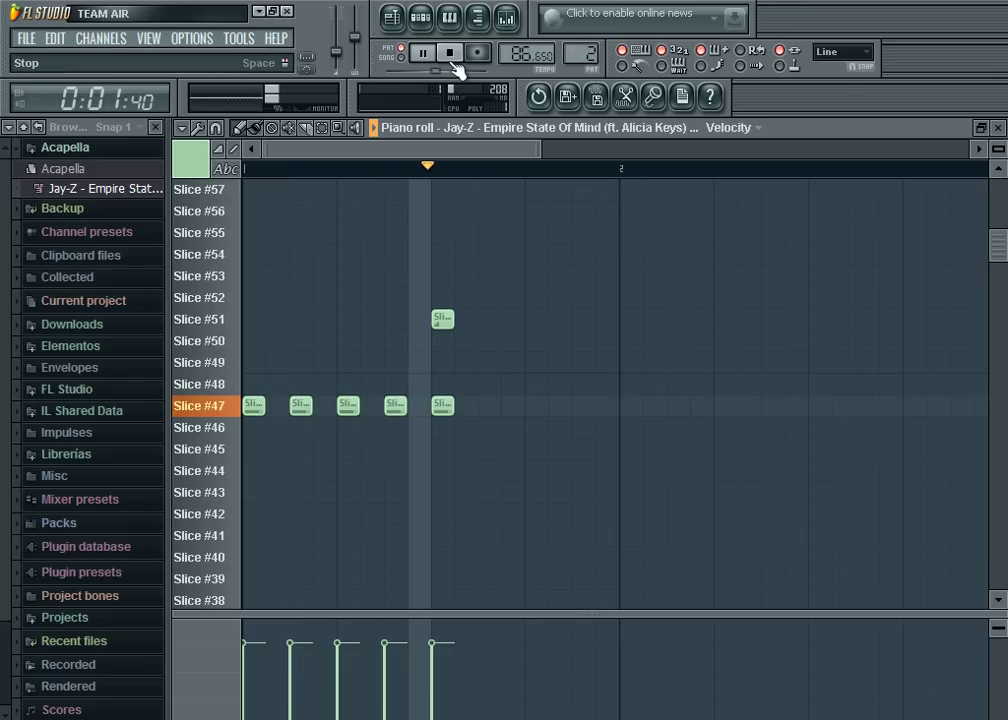
Step: Move the Slice #51 note up to Slice #53, stop playback and return the maximized piano roll to its smaller window
left_click_drag(436, 318, 439, 266)
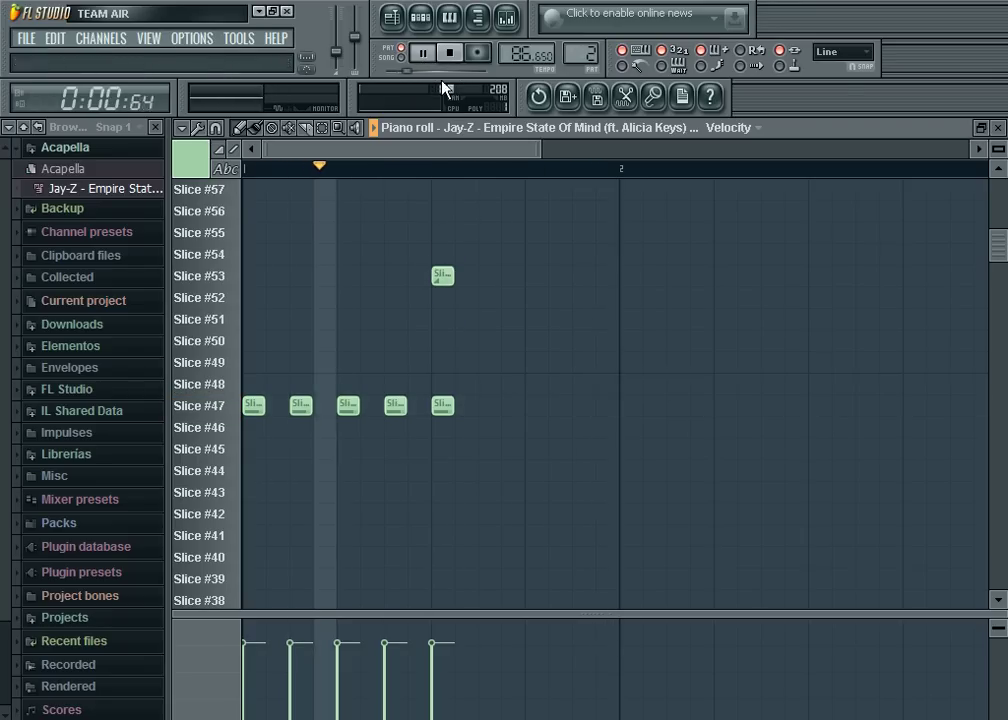
left_click(452, 53)
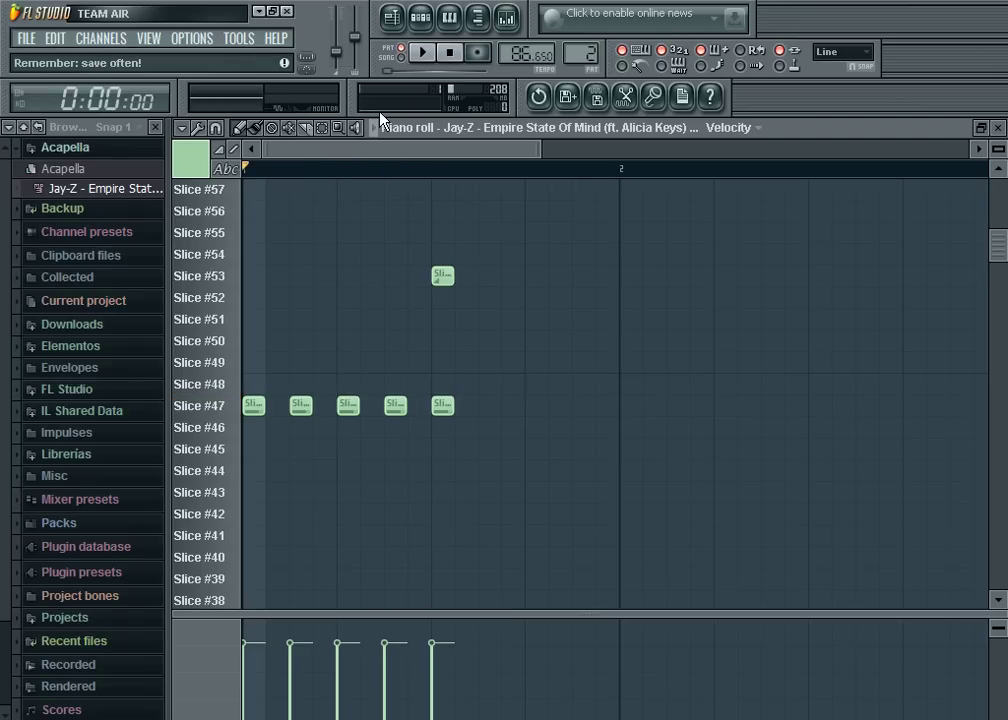
double_click(401, 131)
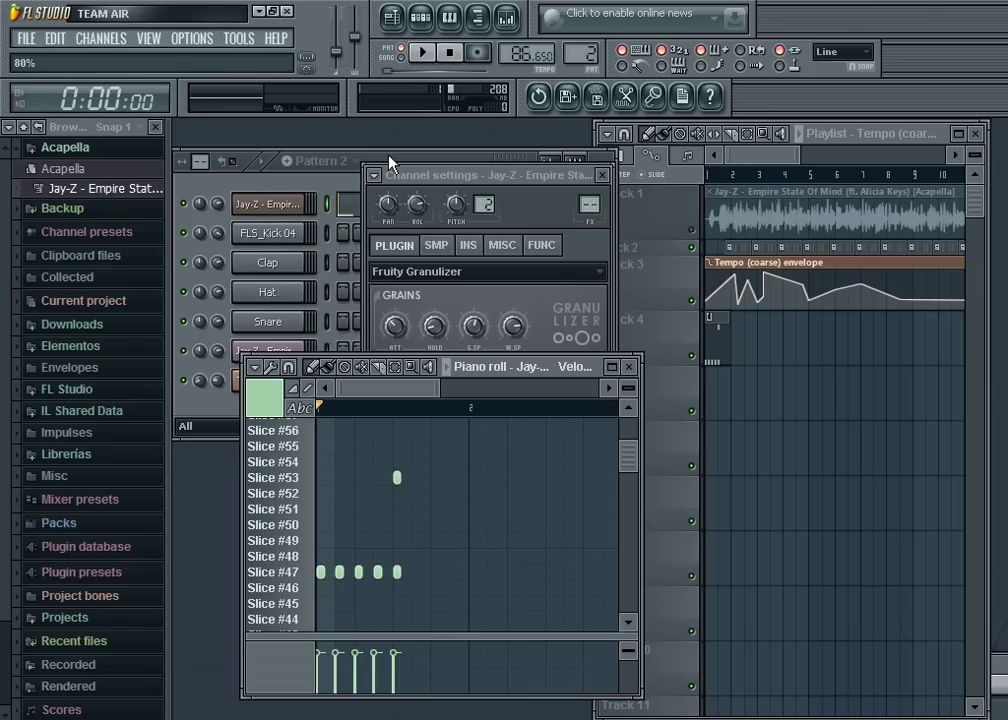
key("alt+Tab")
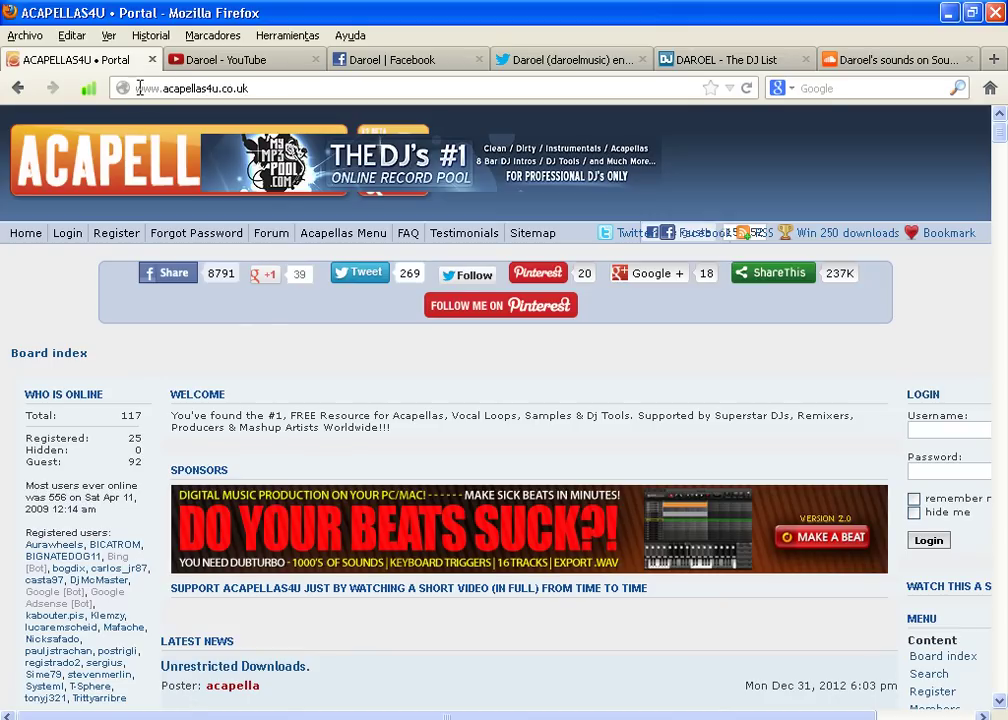
left_click(140, 88)
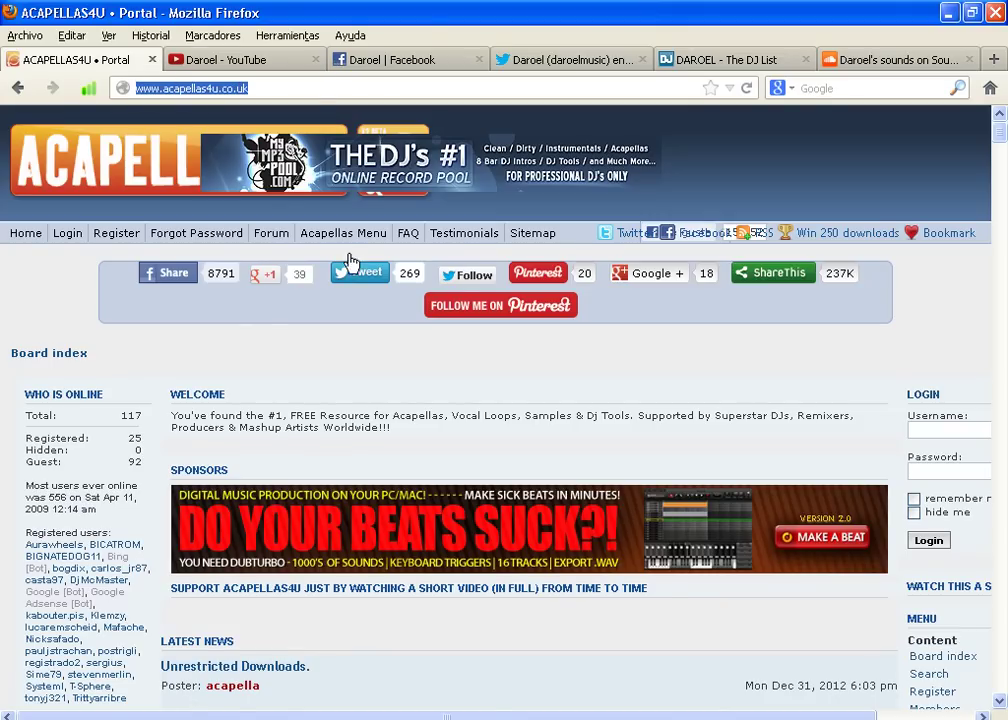
scroll(345, 255, "down", 10)
left_click(320, 230)
scroll(310, 215, "down", 20)
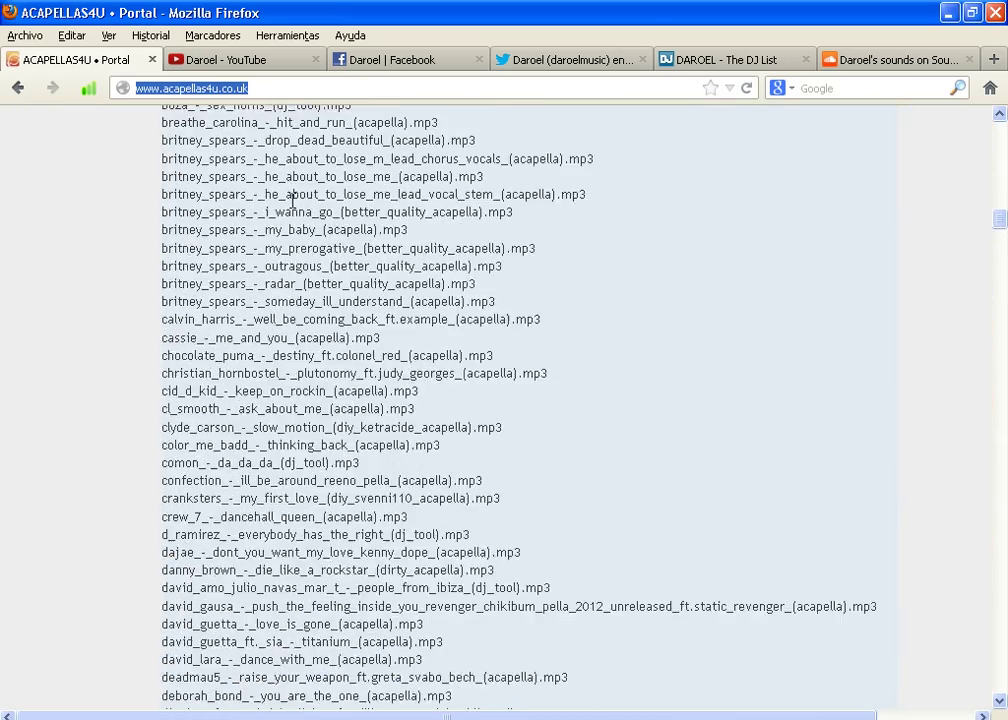
scroll(311, 215, "down", 15)
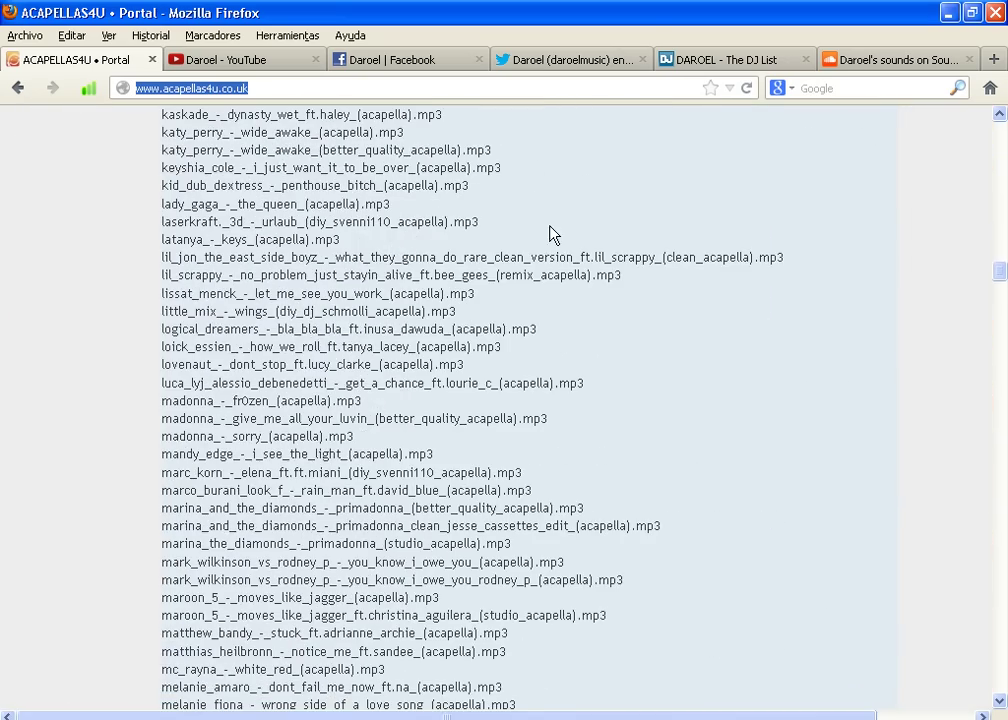
key("Return")
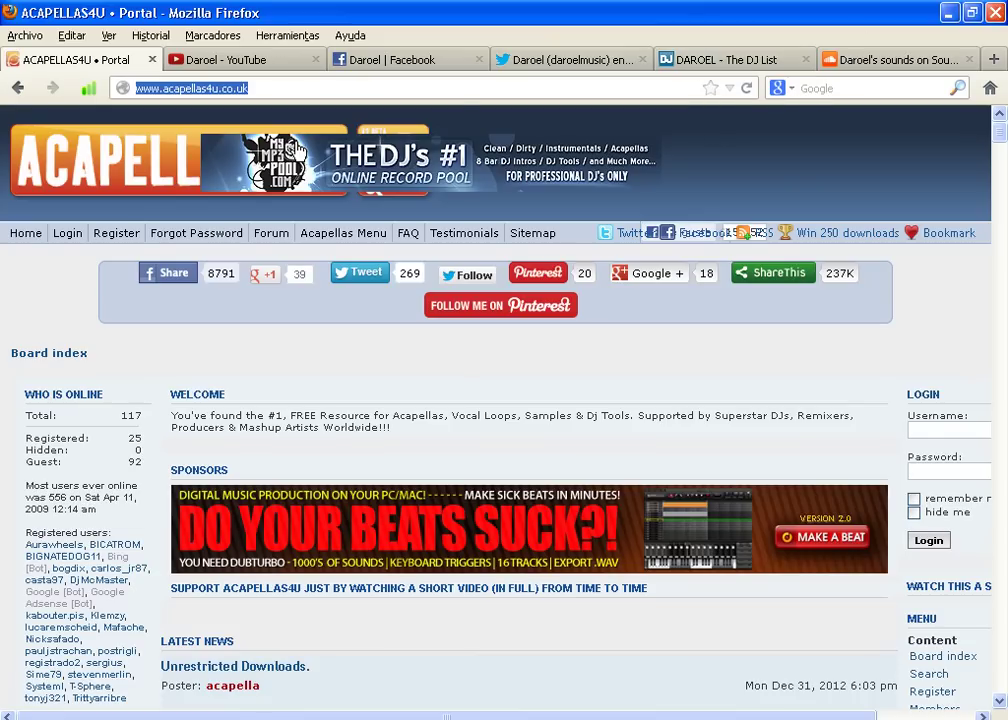
Step: Look over the ACAPELLAS4U portal page and the acapella search and browse-by-artist options it offers
mouse_move(371, 234)
scroll(371, 373, "down", 15)
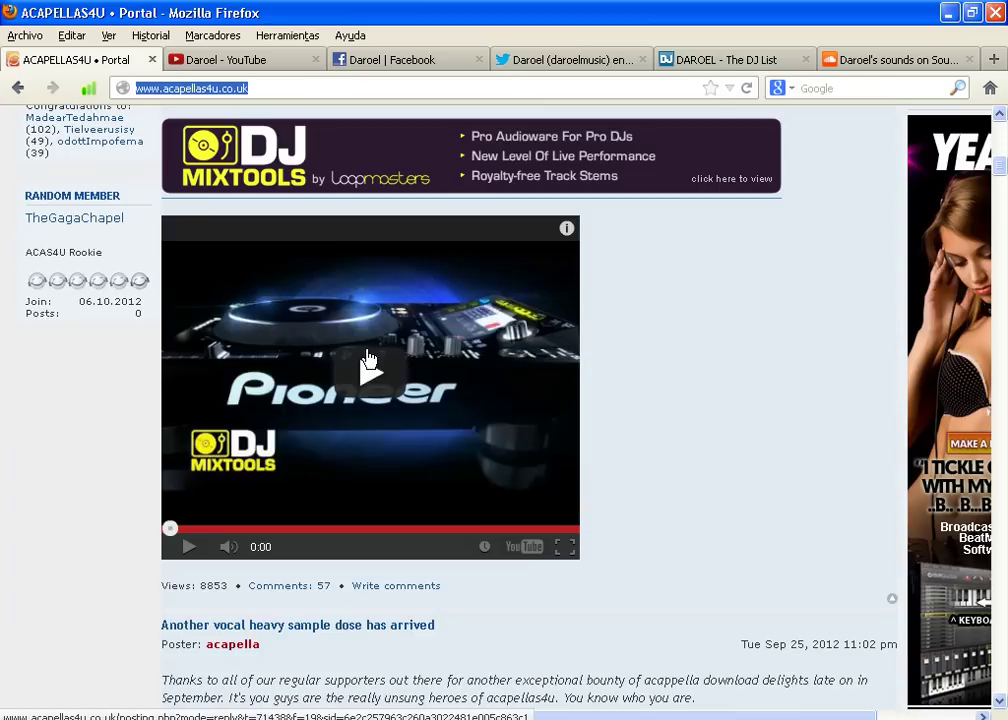
scroll(370, 350, "up", 20)
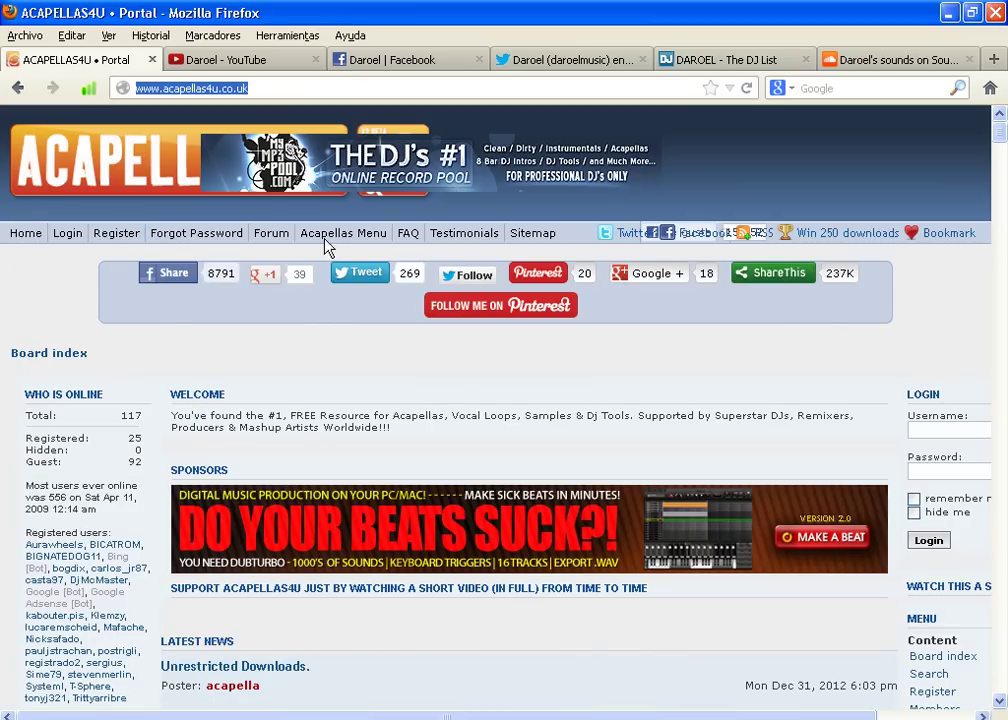
mouse_move(326, 244)
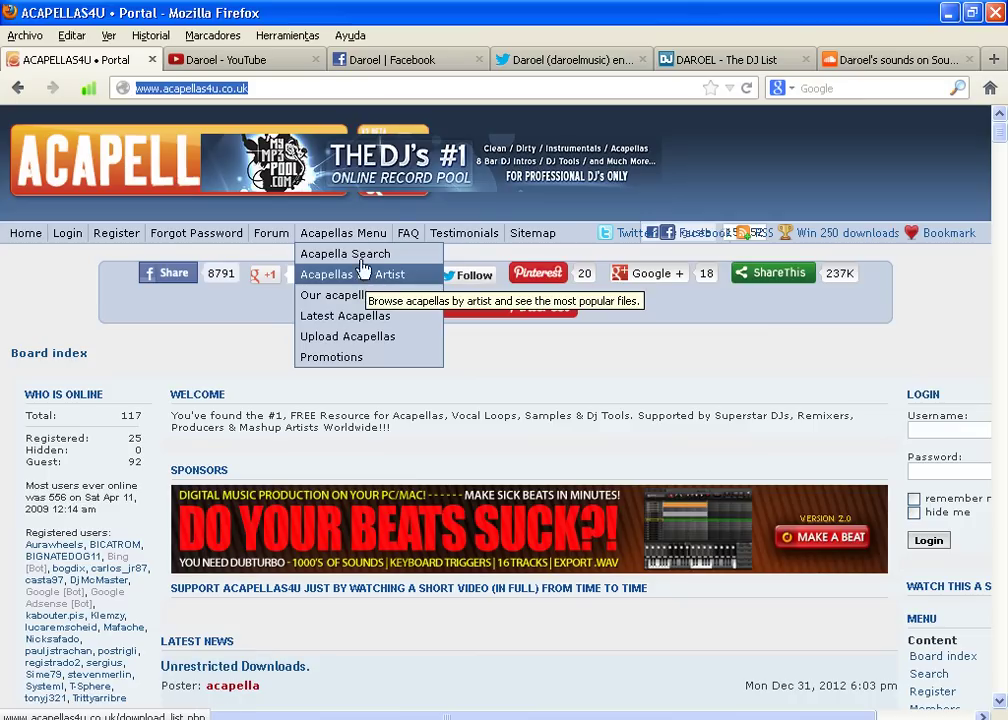
scroll(360, 243, "down", 8)
scroll(360, 243, "down", 20)
scroll(352, 226, "up", 20)
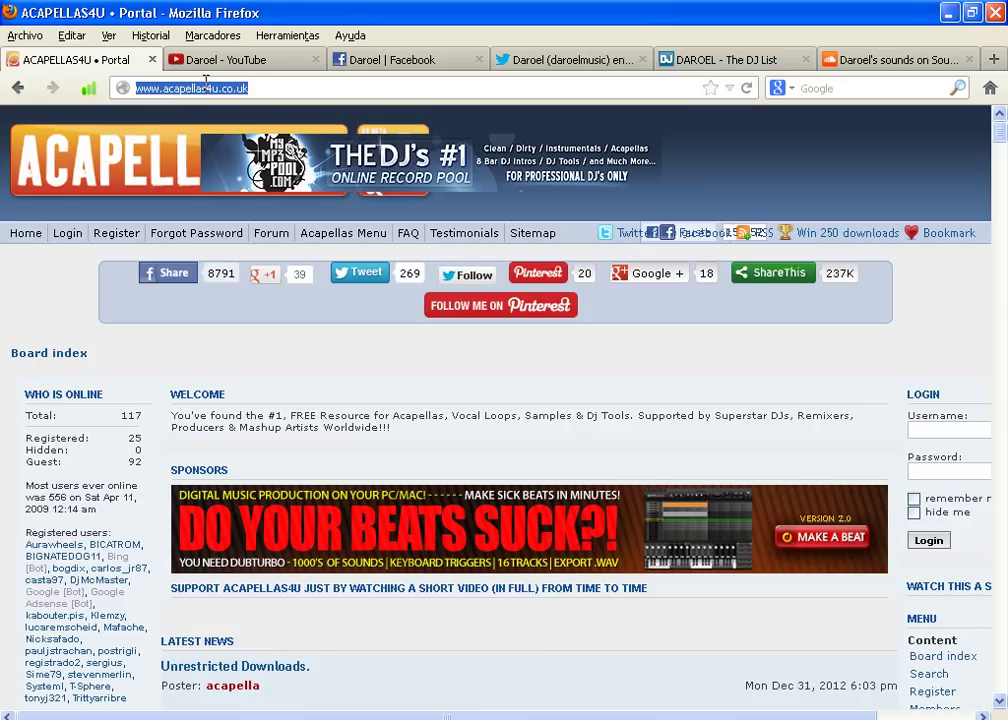
Step: Show the producer's YouTube channel and look over its activity feed and the profile links beside it
left_click(258, 64)
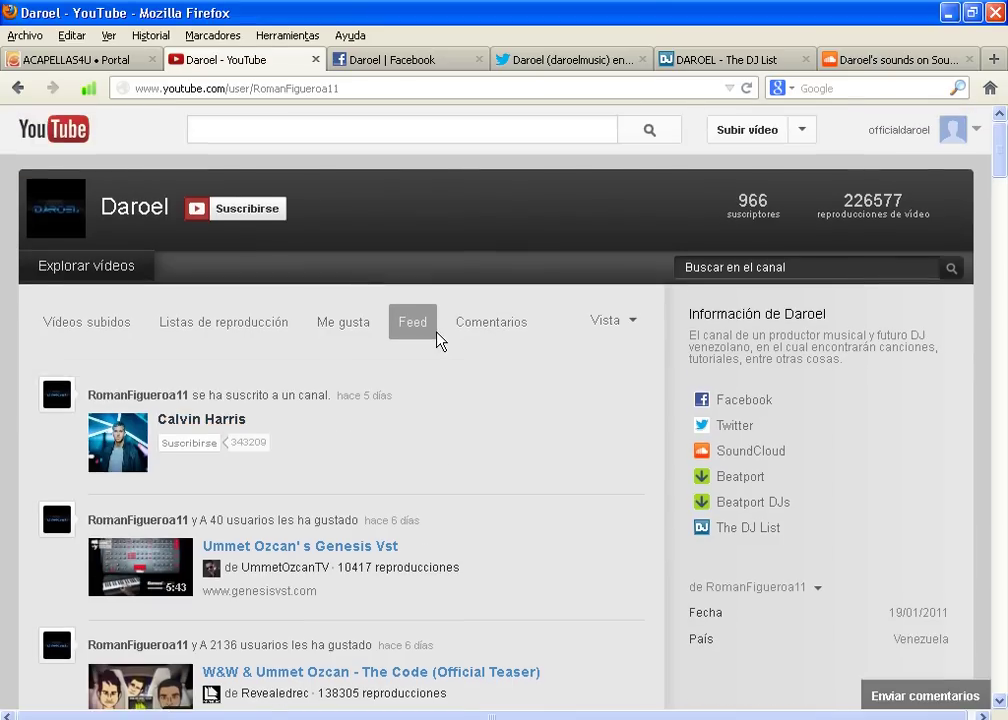
scroll(438, 340, "down", 3)
scroll(438, 340, "up", 3)
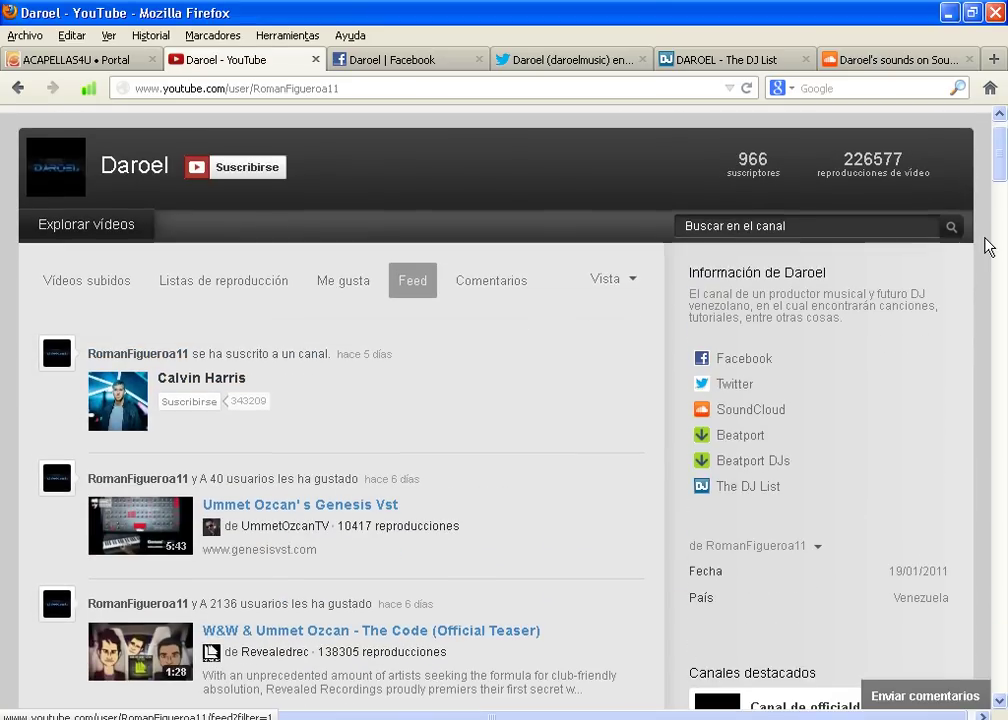
scroll(999, 225, "down", 3)
scroll(1001, 164, "up", 2)
scroll(1001, 165, "down", 1)
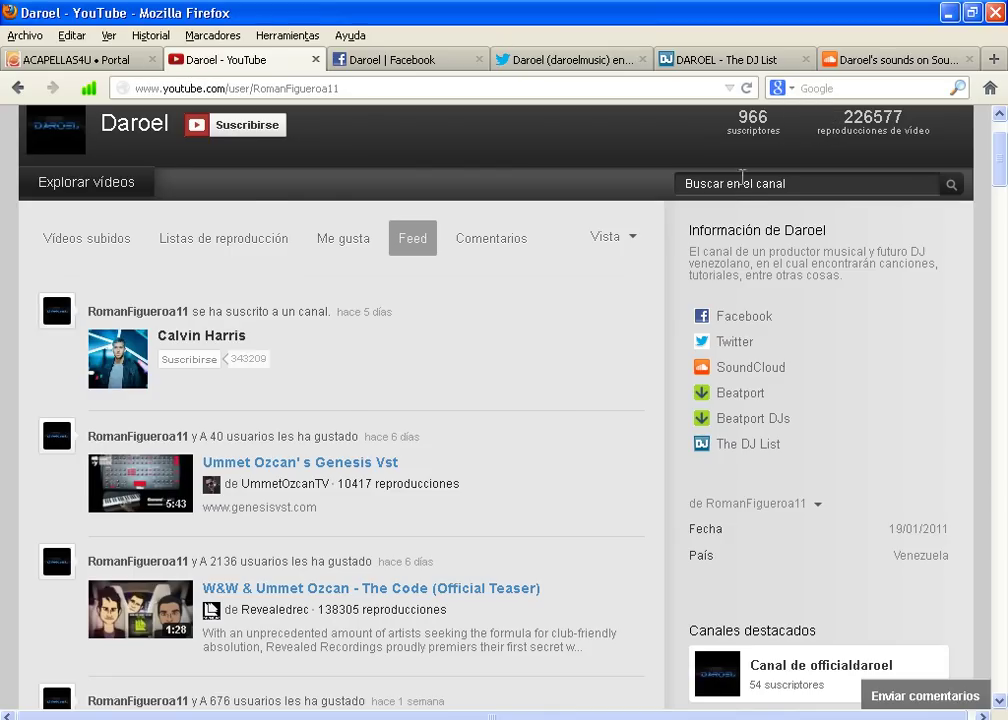
scroll(730, 212, "down", 3)
scroll(730, 212, "up", 4)
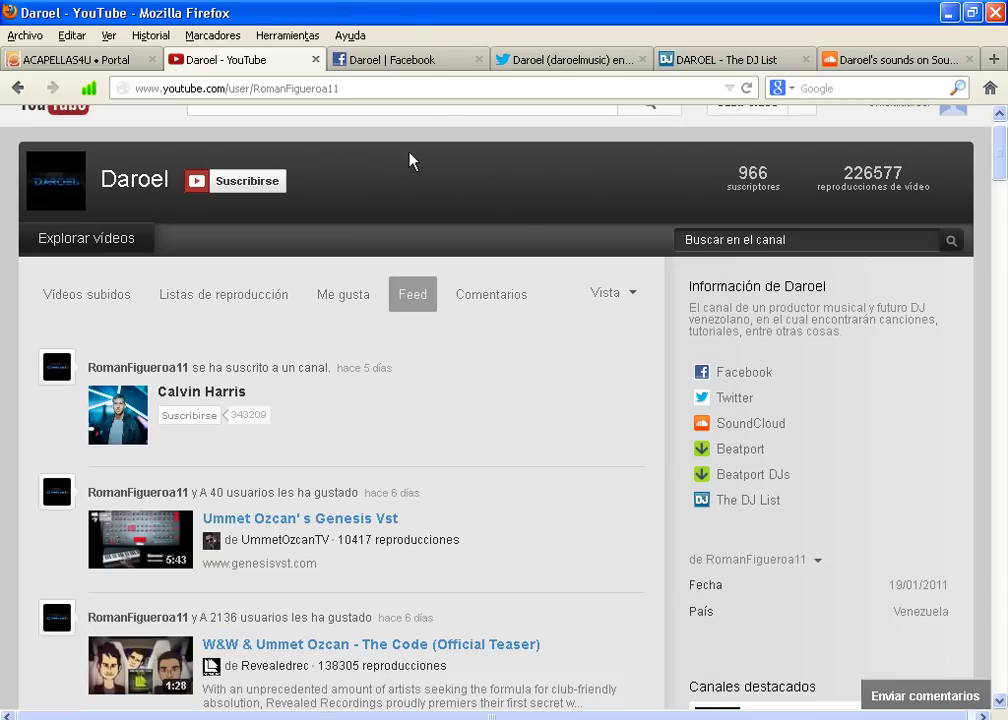
Step: Show the producer's Facebook page, dismiss the error dialog and look through the page's posts
left_click(372, 60)
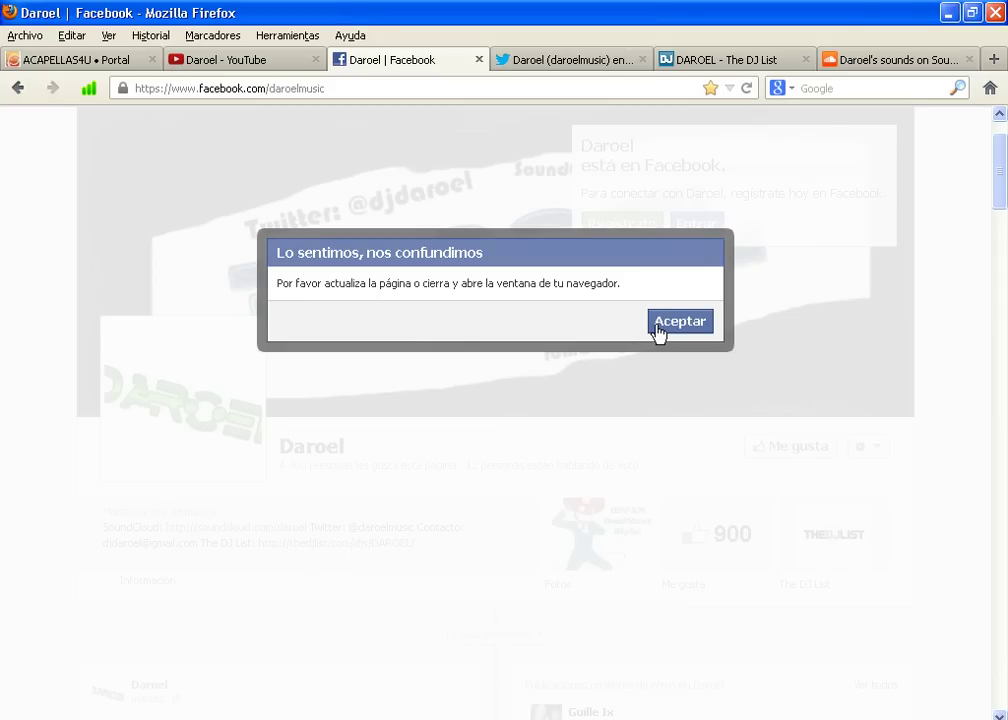
left_click(657, 326)
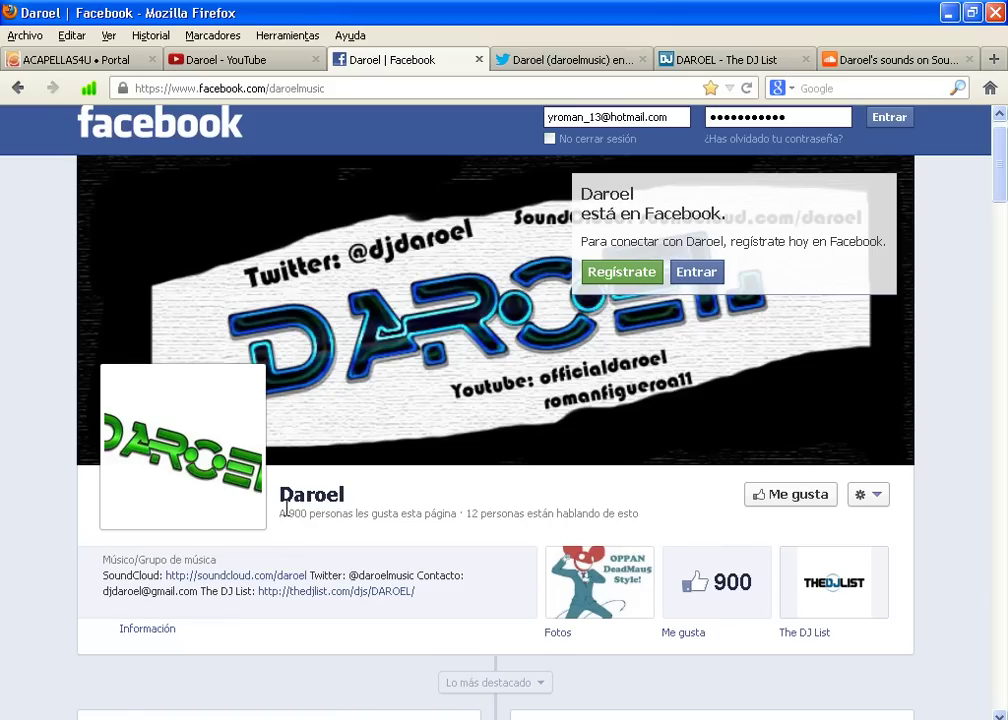
scroll(287, 515, "down", 2)
scroll(288, 511, "down", 15)
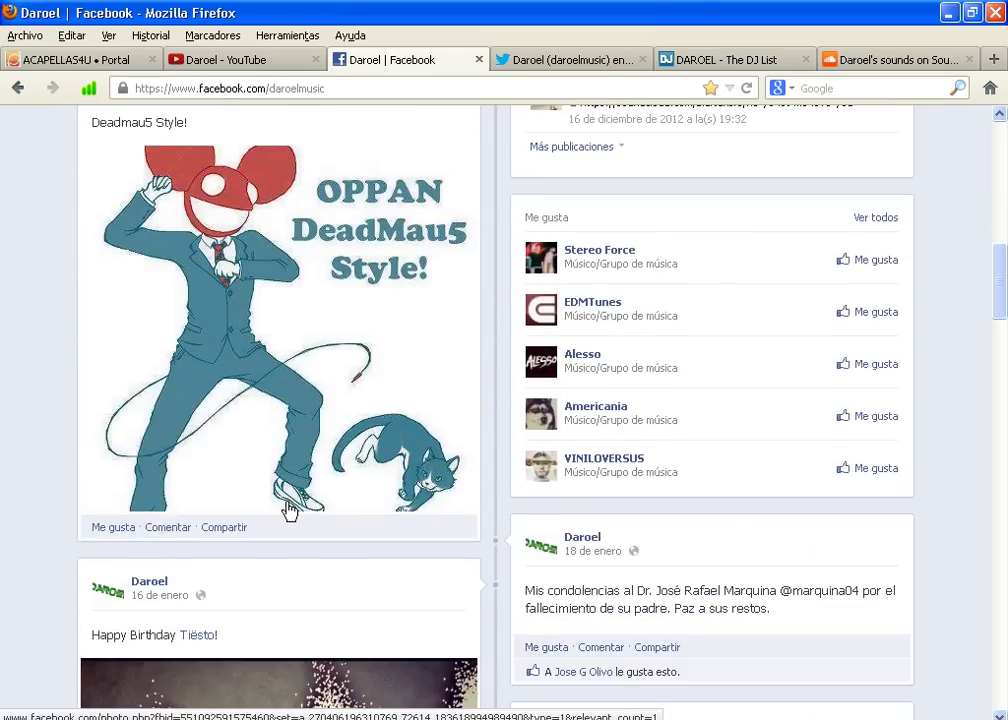
scroll(463, 210, "up", 14)
scroll(463, 210, "up", 2)
Step: View the producer's Twitter and The DJ List profiles, ending at the beginning of the SoundCloud page
key("ctrl+Tab")
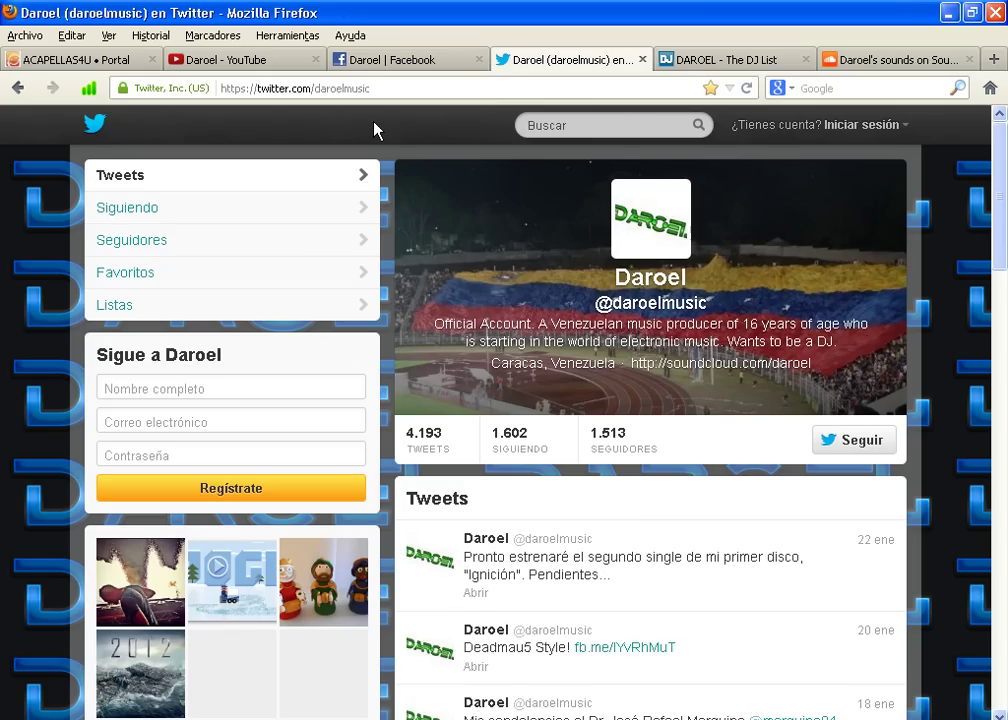
left_click(695, 62)
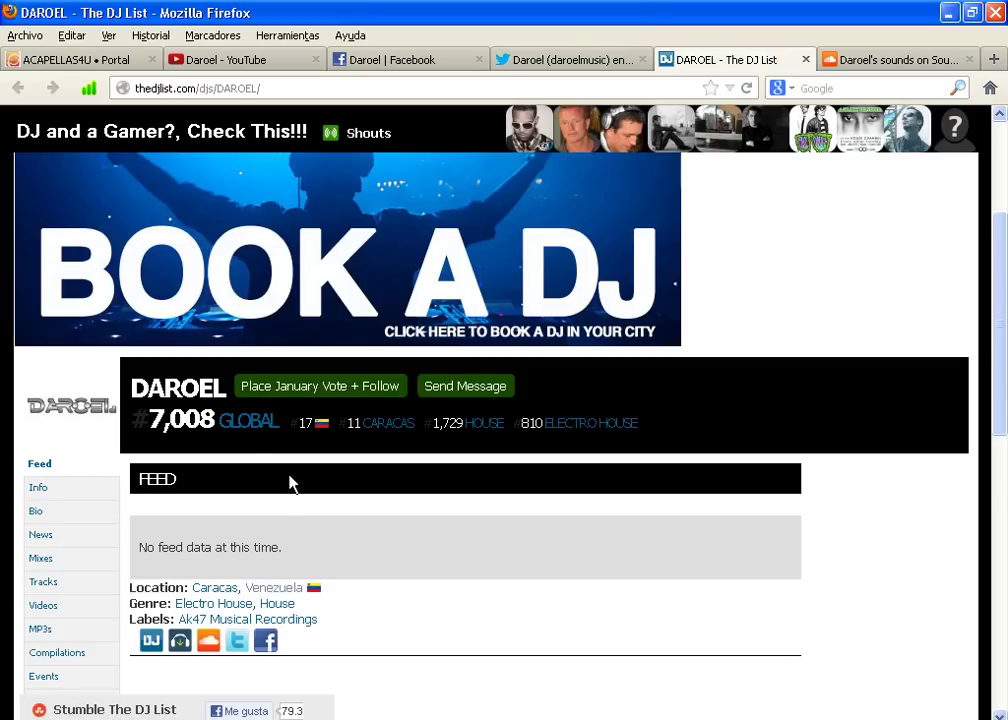
left_click(846, 62)
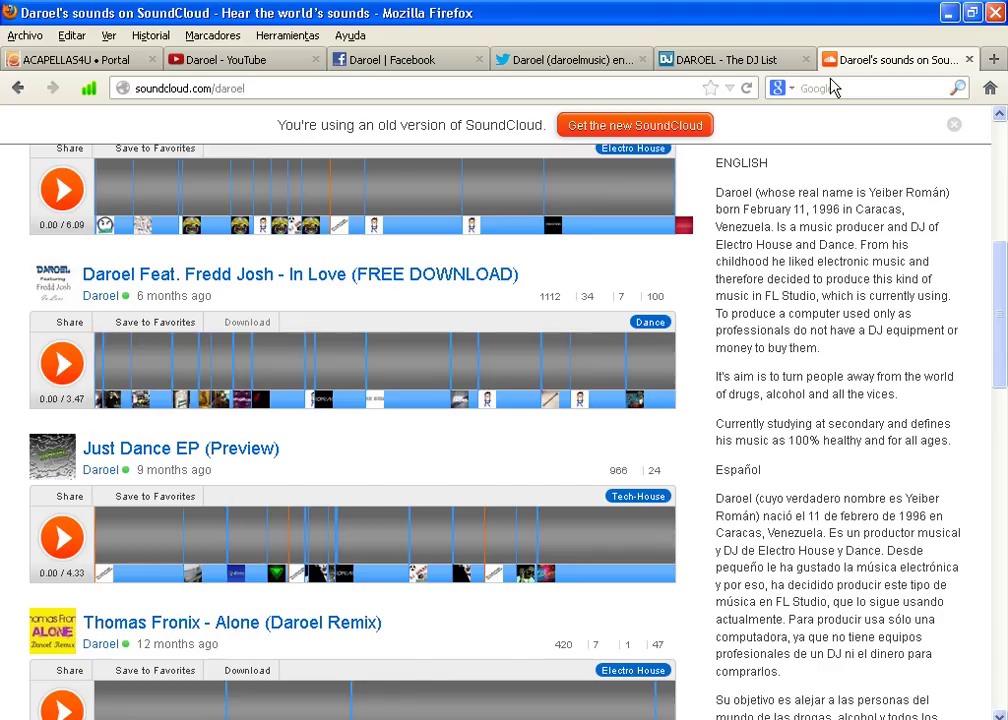
scroll(510, 375, "up", 1)
scroll(510, 375, "up", 6)
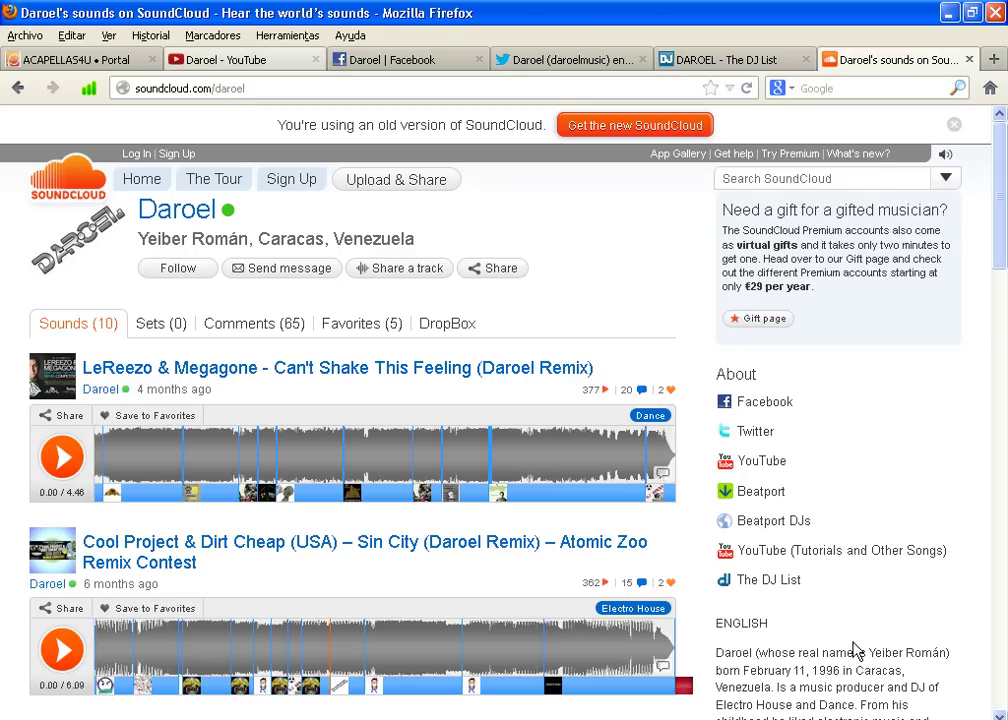
Step: Revisit the already open YouTube, Facebook, Twitter and SoundCloud pages, finishing on the YouTube channel
left_click(232, 62)
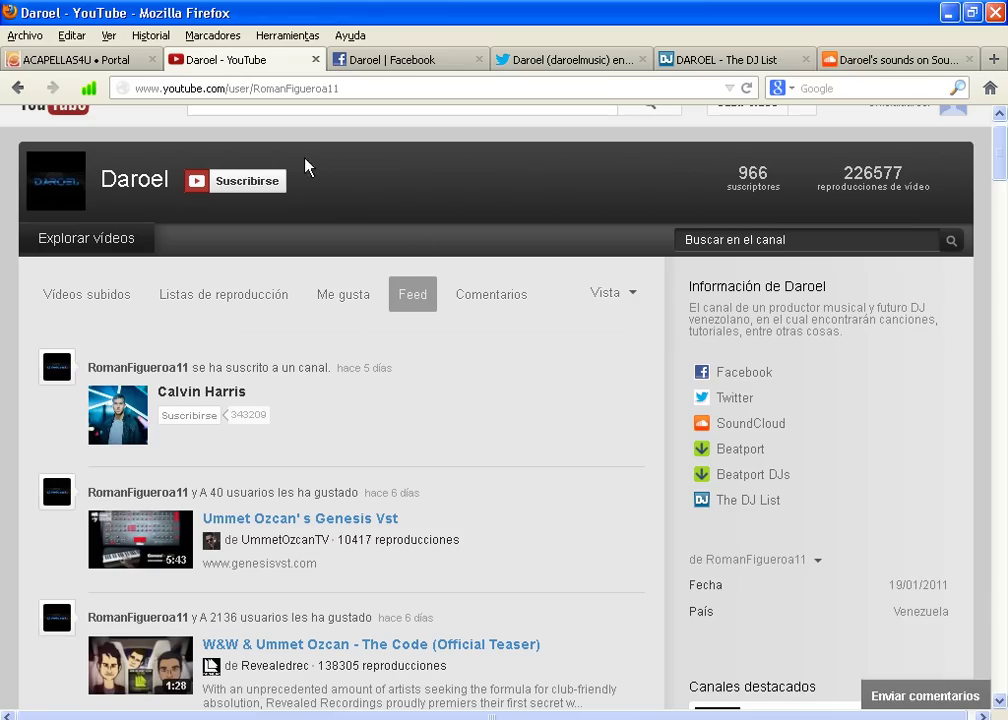
left_click(403, 66)
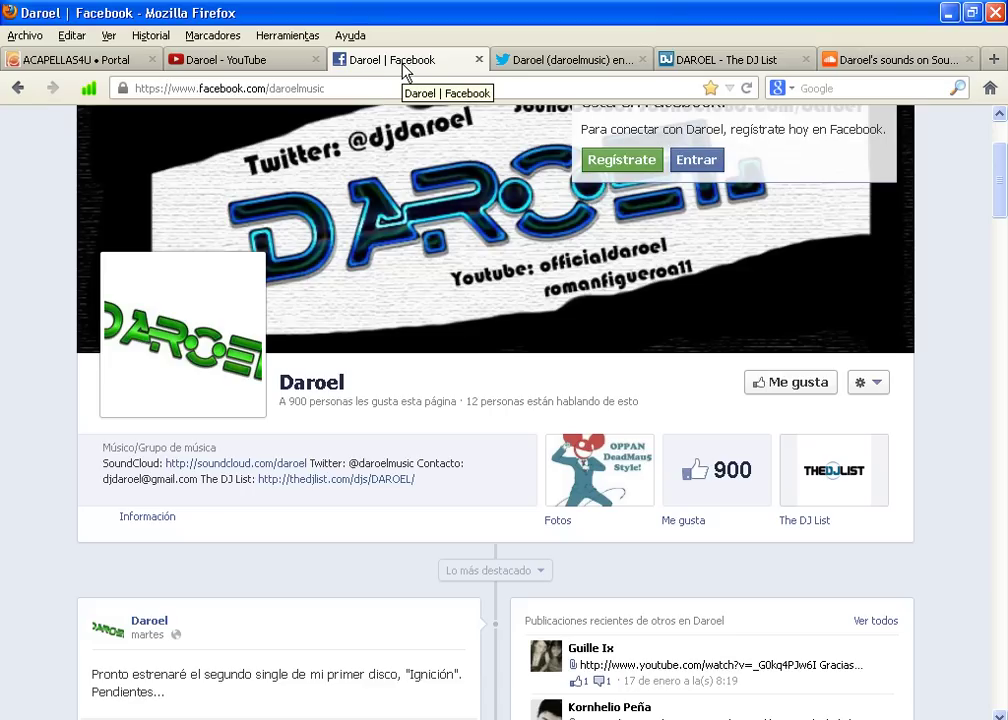
left_click(572, 55)
left_click(860, 60)
left_click(243, 68)
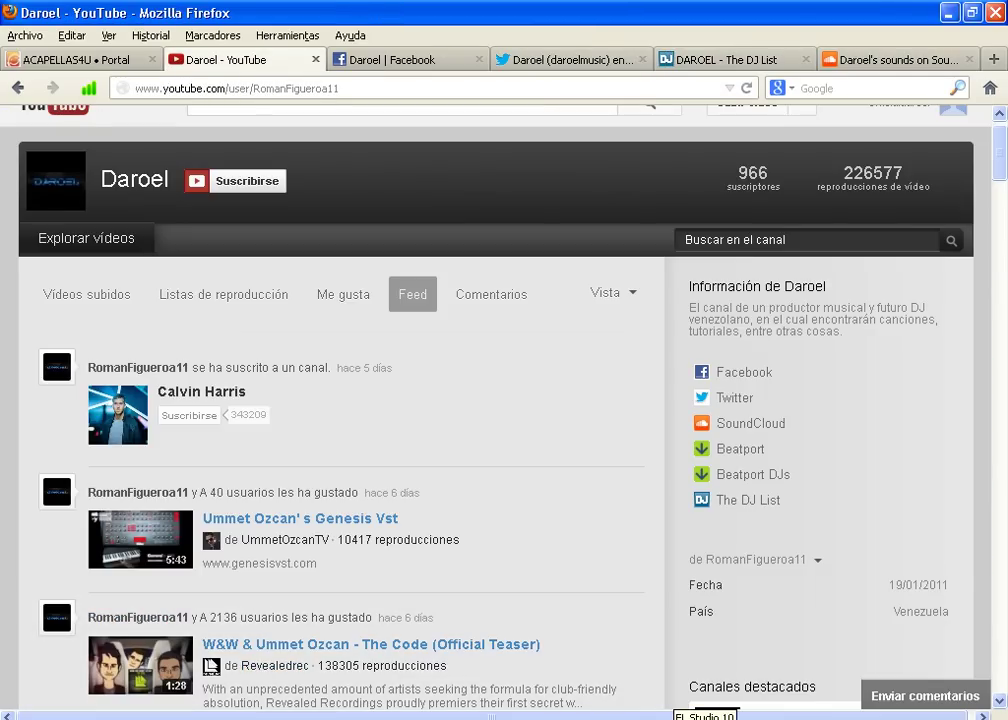
Step: Switch back to FL Studio and bring Pattern 2's step sequencer to the front with the acapella channel selected
left_click(705, 719)
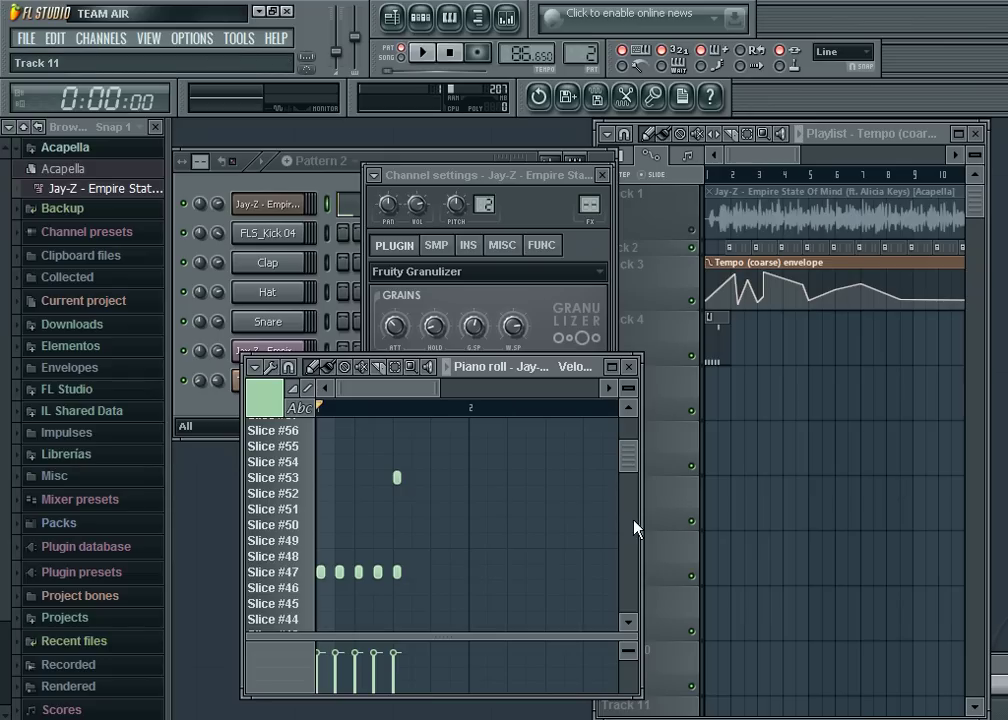
left_click(628, 410)
left_click_drag(628, 435, 637, 468)
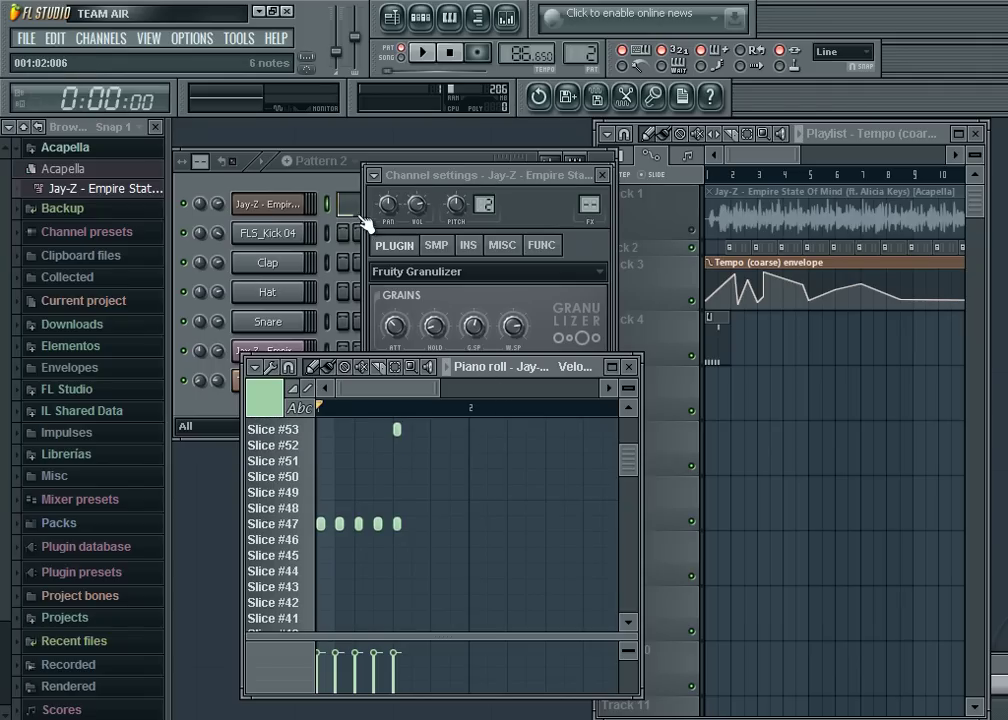
left_click(320, 199)
left_click(326, 203)
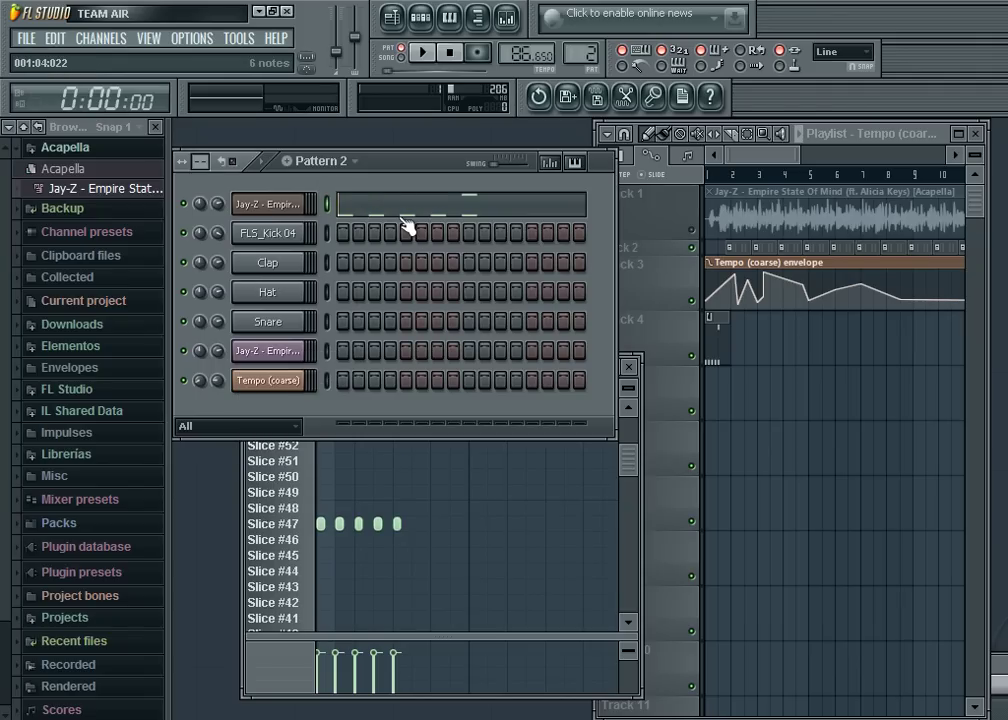